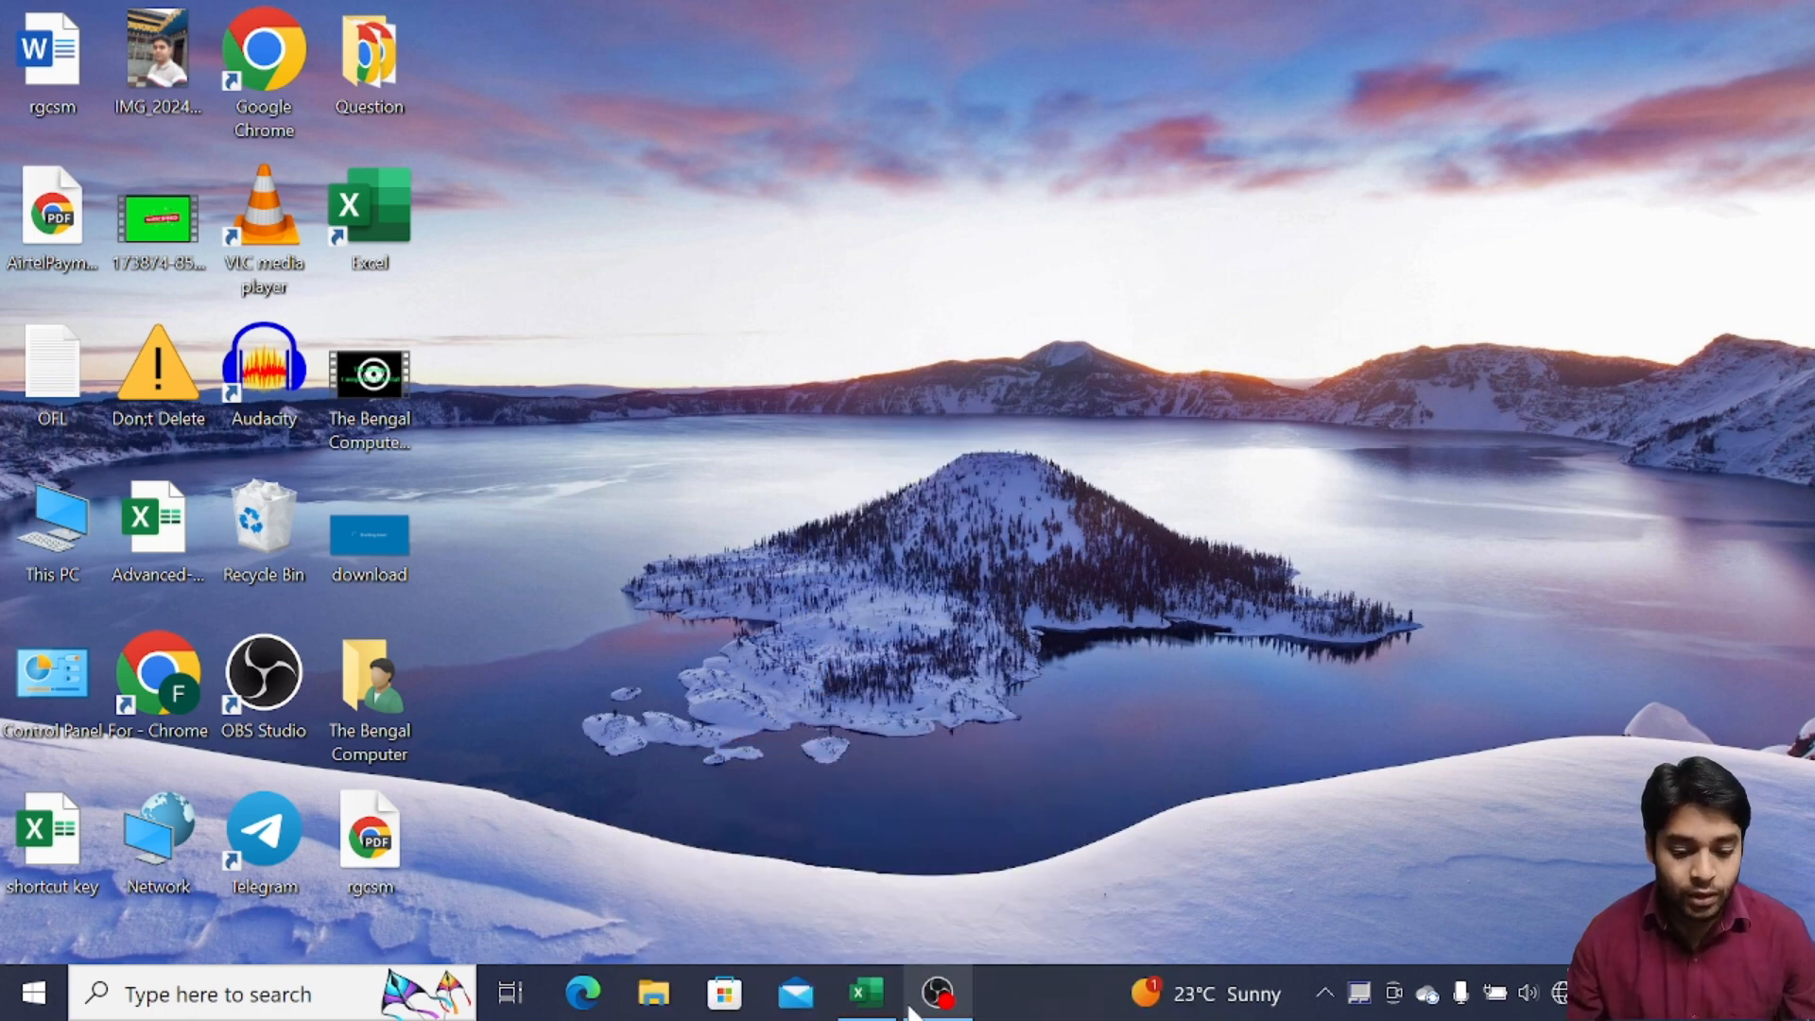
Bring the Excel workbook forward and switch to Sheet1's sales table
{"action": "left_click", "coordinate": [860, 1009]}
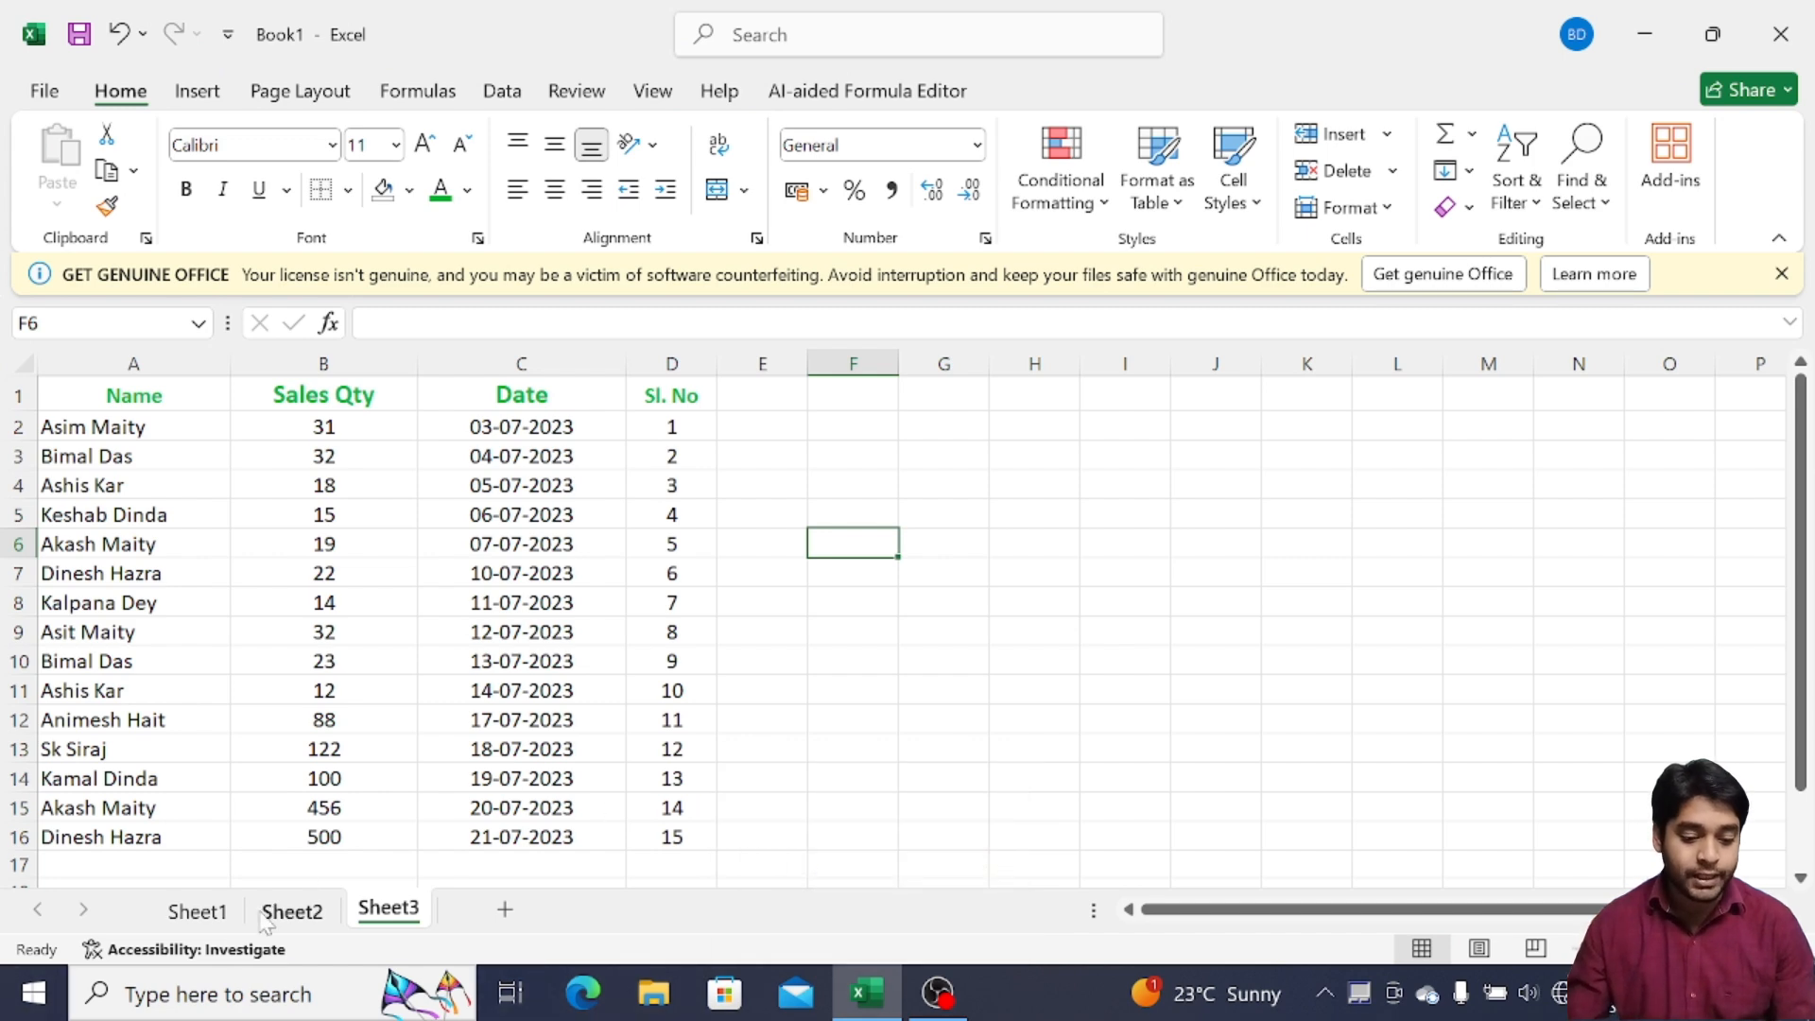
{"action": "left_click", "coordinate": [210, 915]}
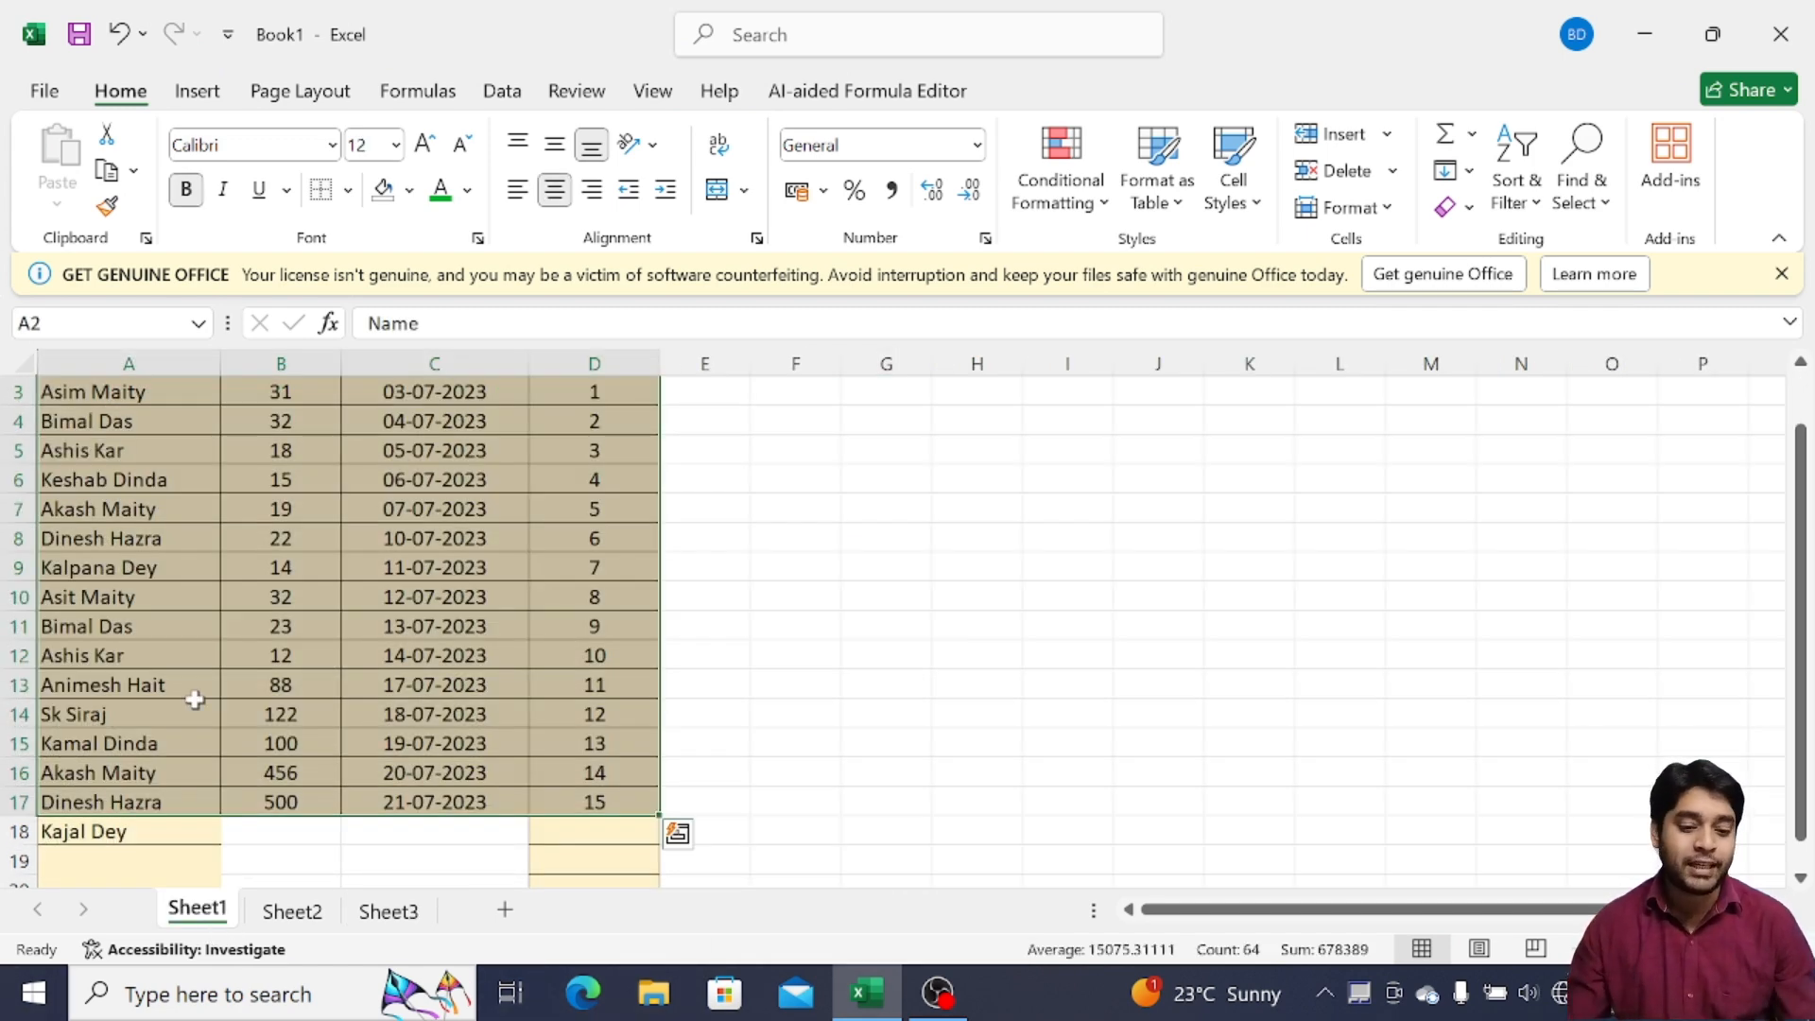
{"action": "left_click", "coordinate": [276, 629]}
{"action": "scroll", "coordinate": [300, 627], "scroll_direction": "up", "scroll_amount": 1}
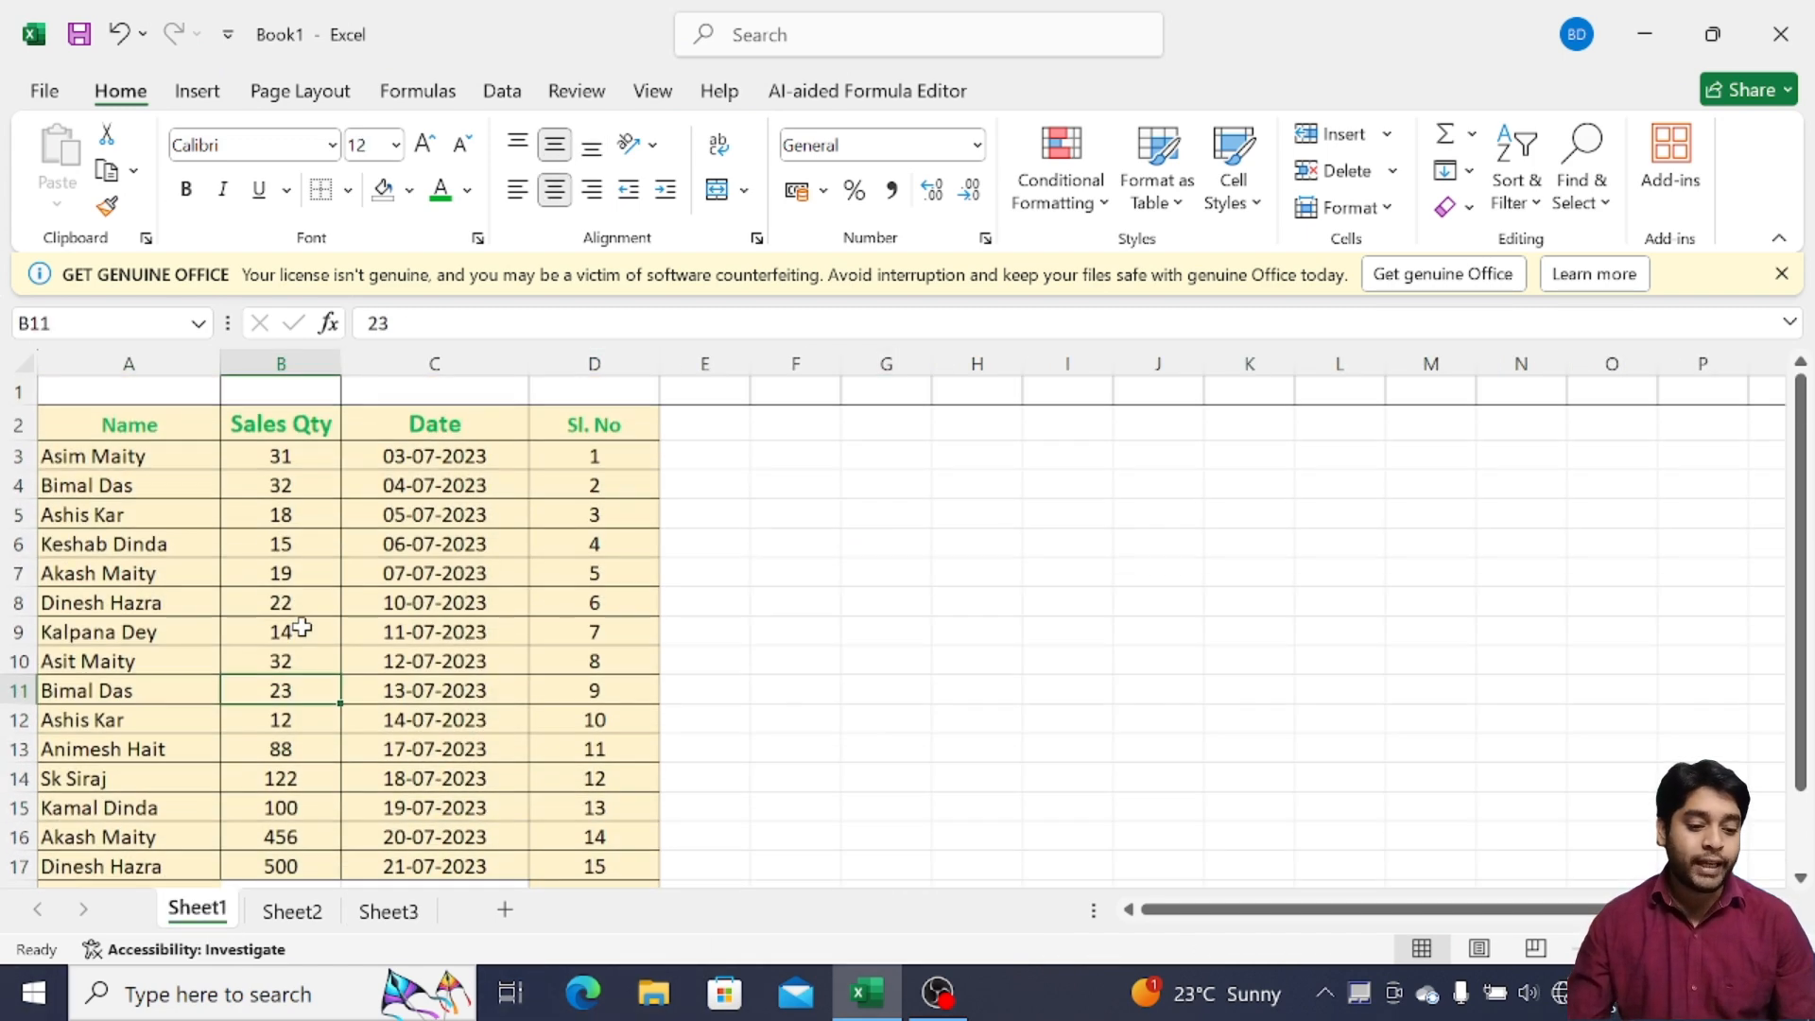
Check the Name, Sales Qty, Date and Sl. No headings, then select column D
{"action": "left_click", "coordinate": [107, 426]}
{"action": "left_click", "coordinate": [253, 425]}
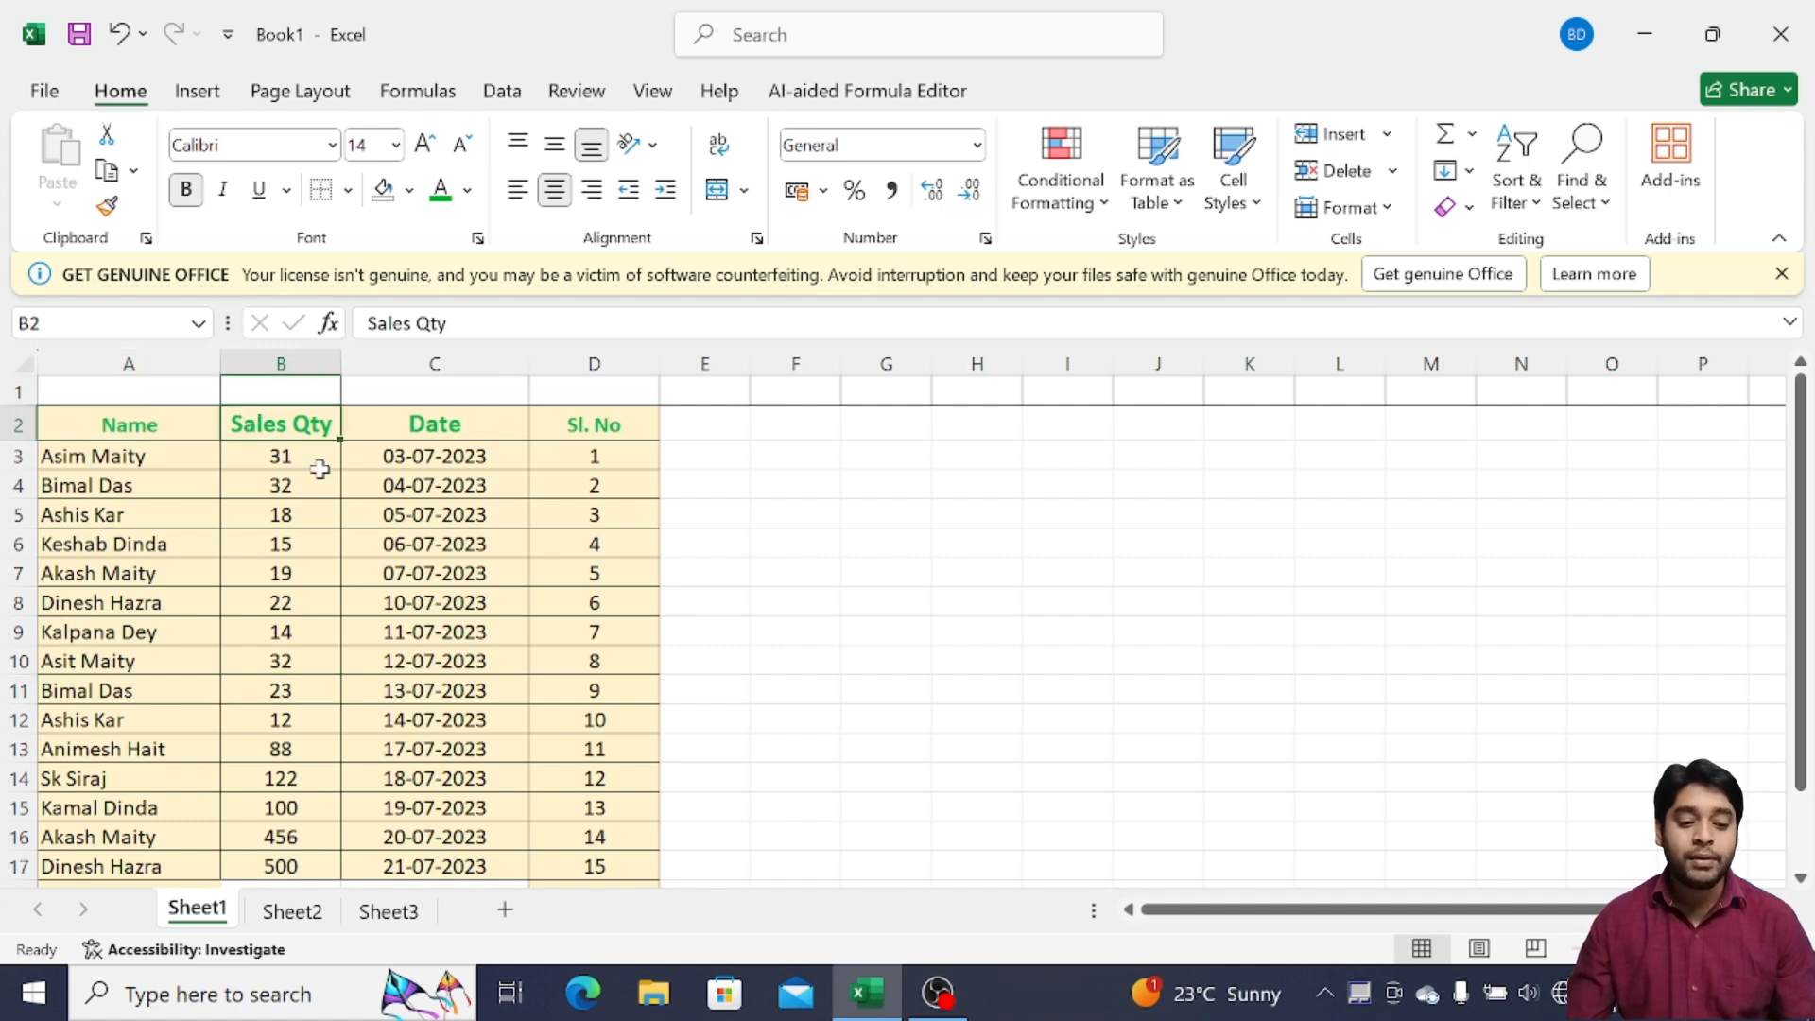
{"action": "left_click", "coordinate": [437, 426]}
{"action": "left_click", "coordinate": [583, 430]}
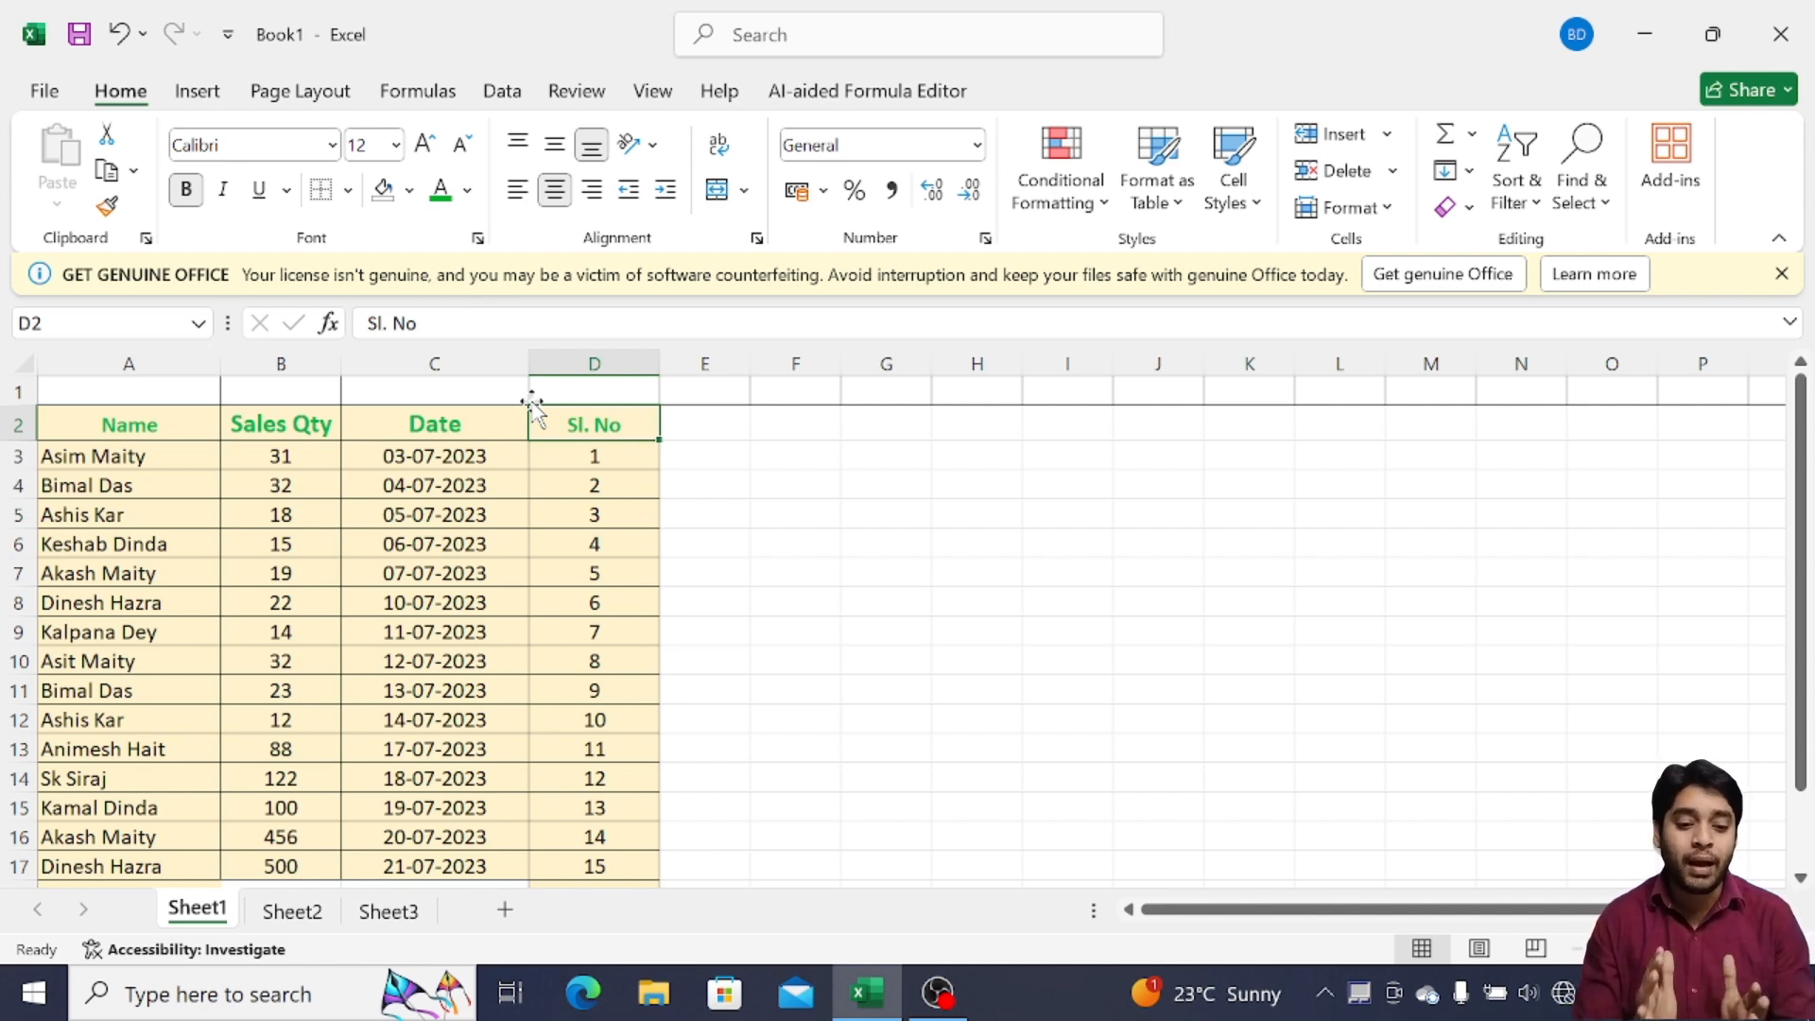
{"action": "left_click", "coordinate": [590, 362]}
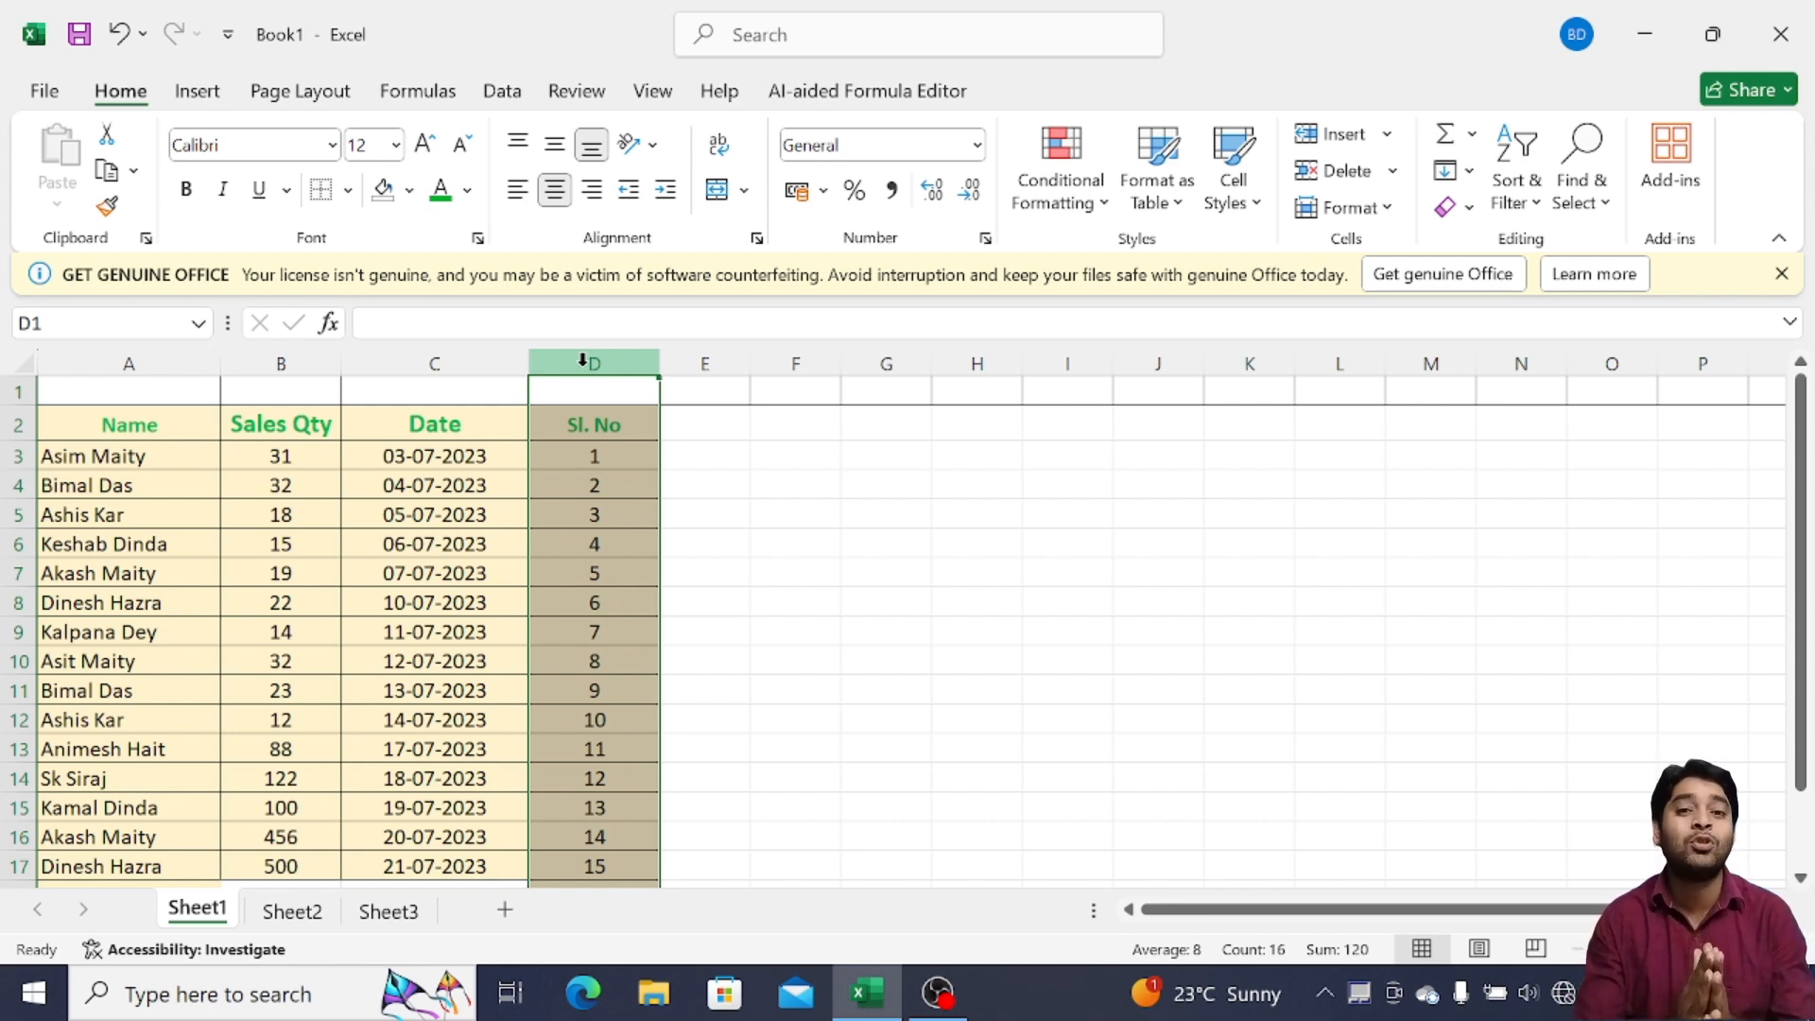
{"action": "left_click", "coordinate": [15, 391]}
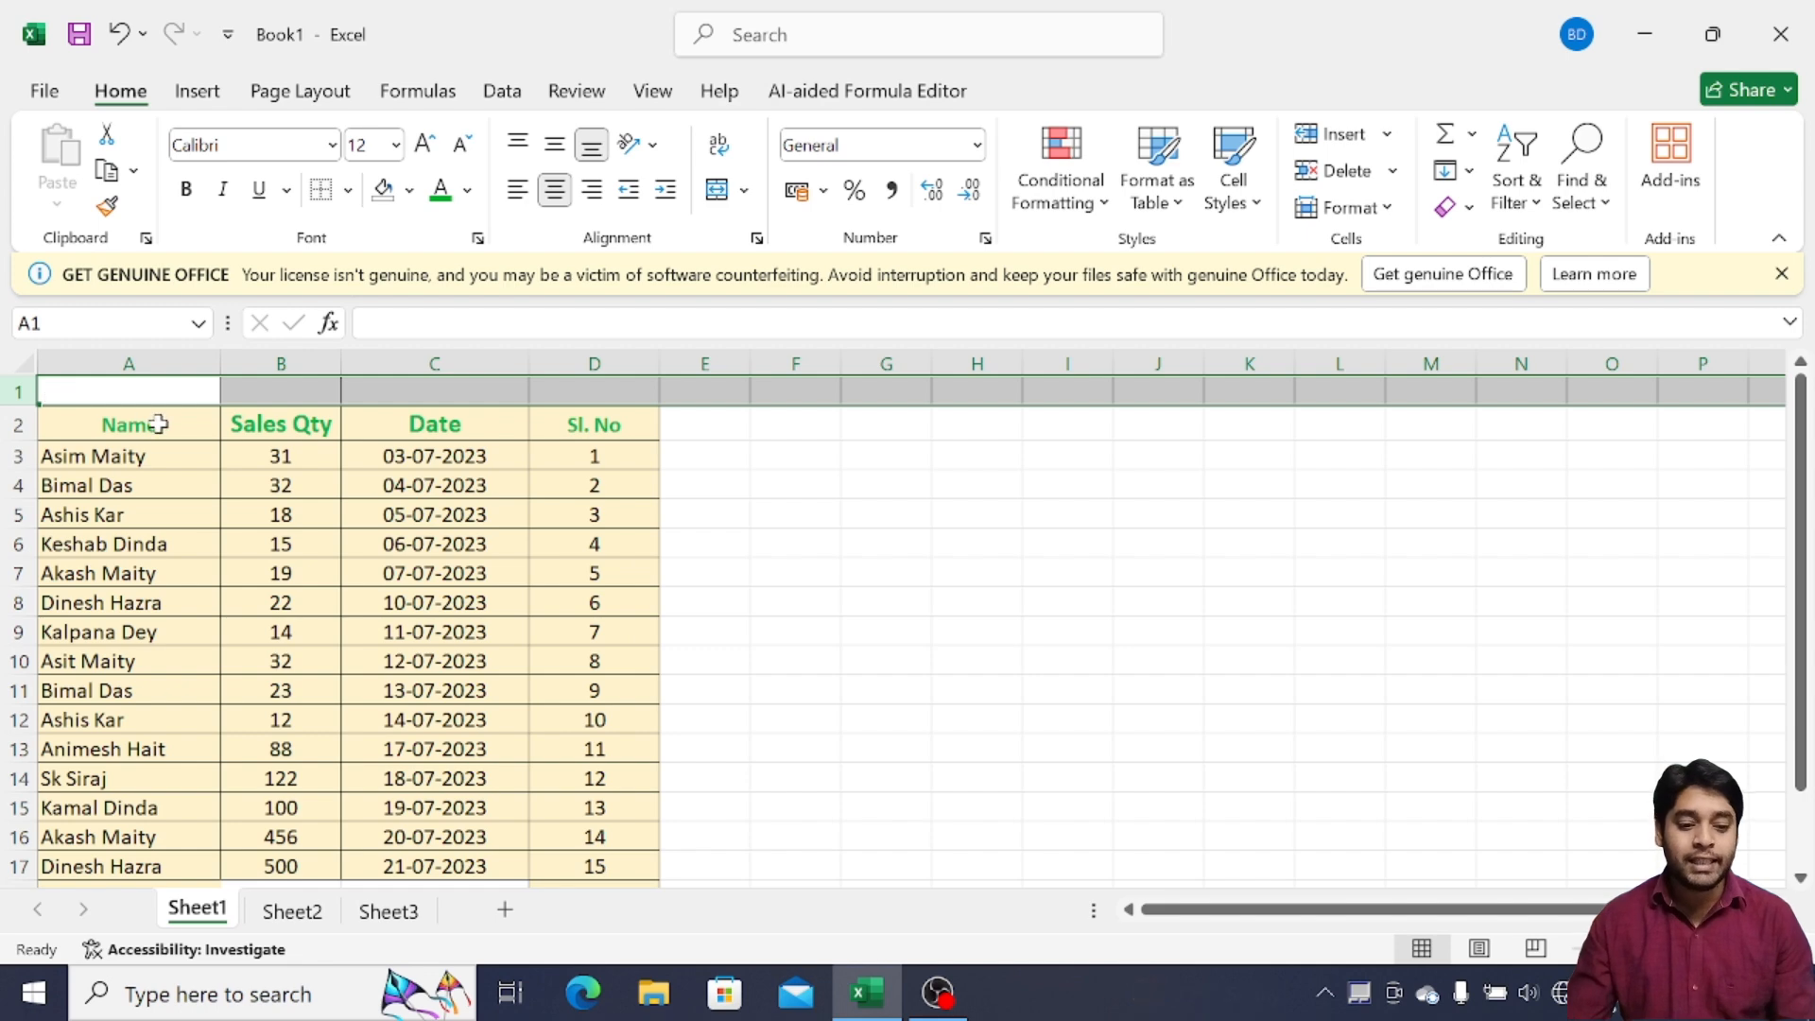
{"action": "left_click_drag", "start_coordinate": [156, 420], "coordinate": [306, 423]}
{"action": "left_click", "coordinate": [387, 418]}
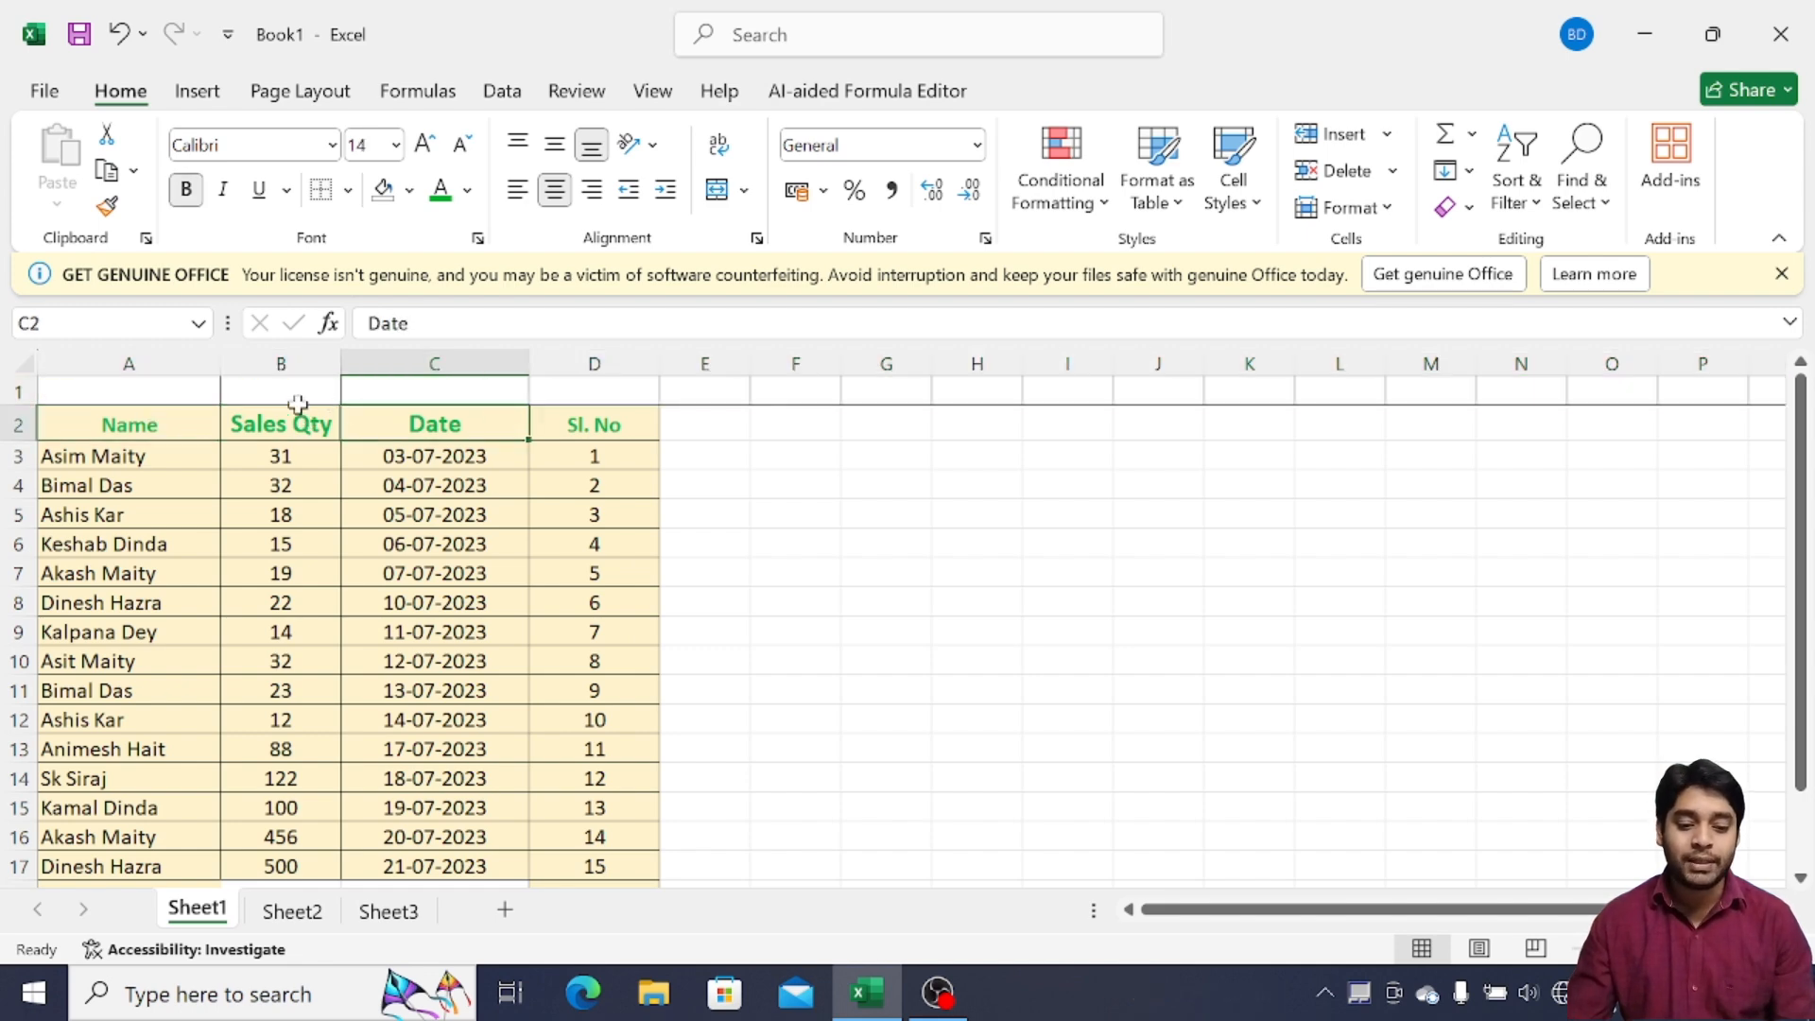
{"action": "left_click", "coordinate": [142, 394]}
{"action": "left_click", "coordinate": [17, 421]}
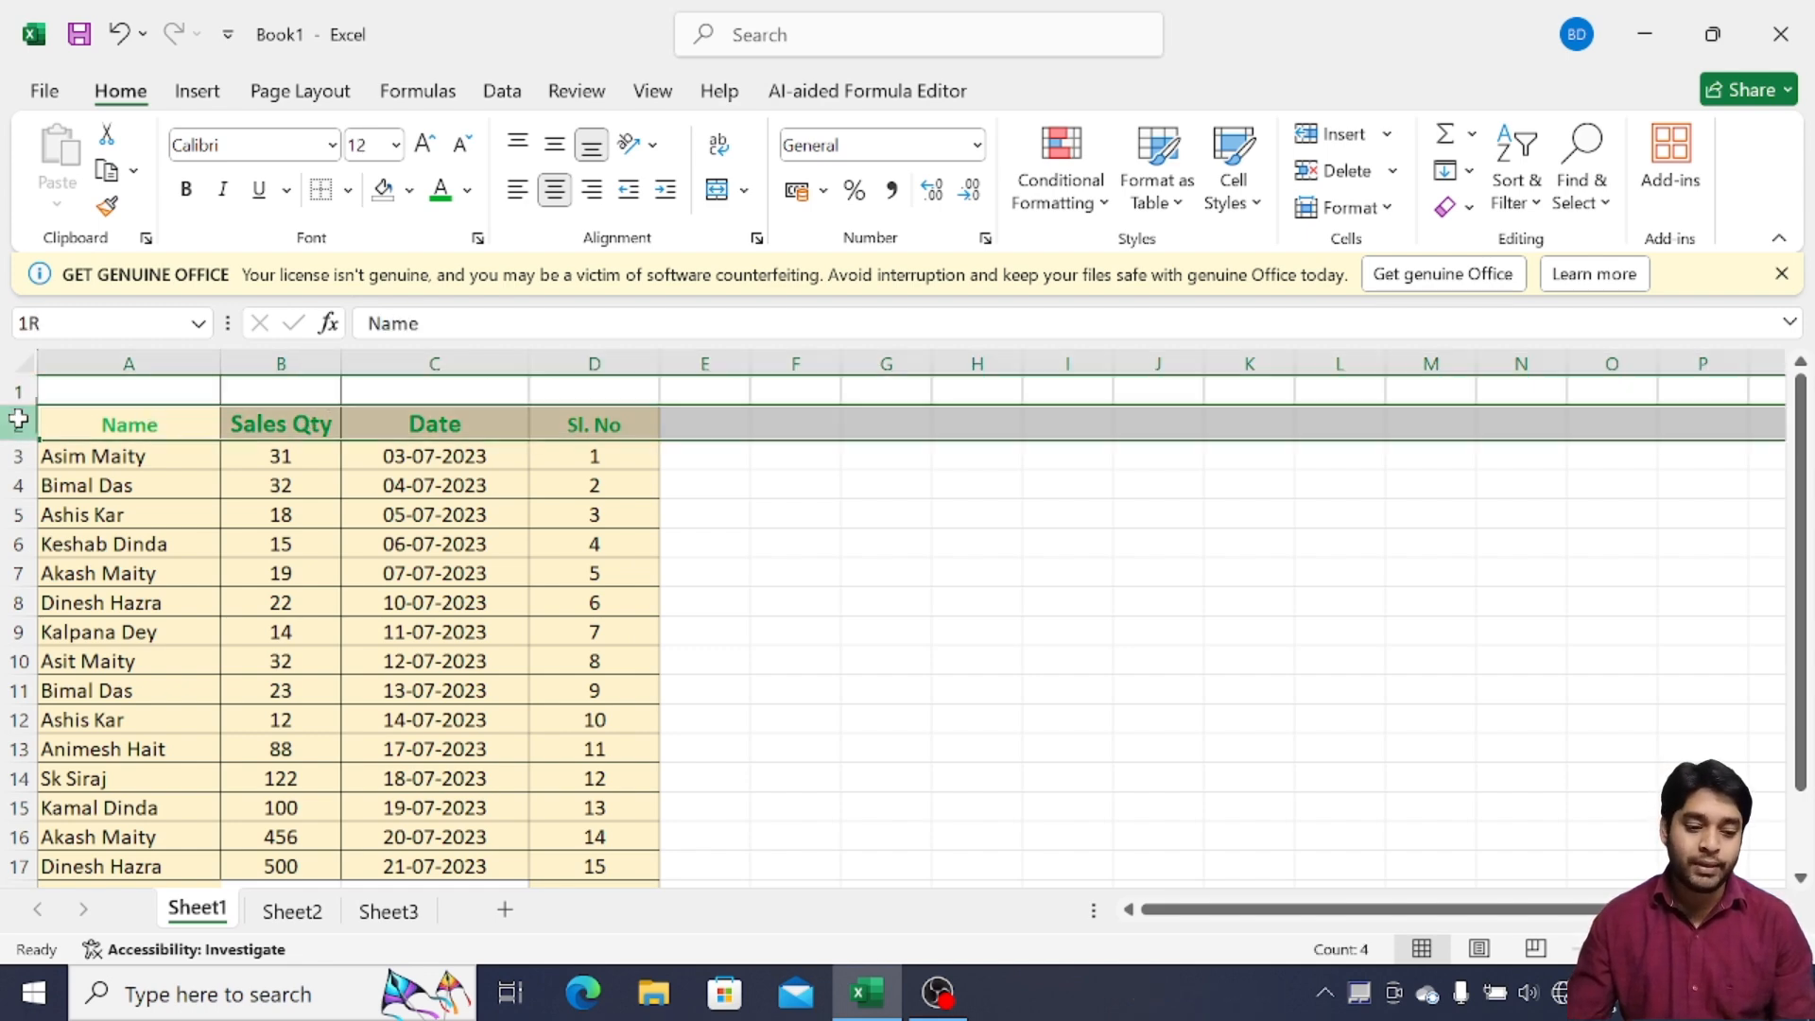
{"action": "right_click", "coordinate": [17, 422]}
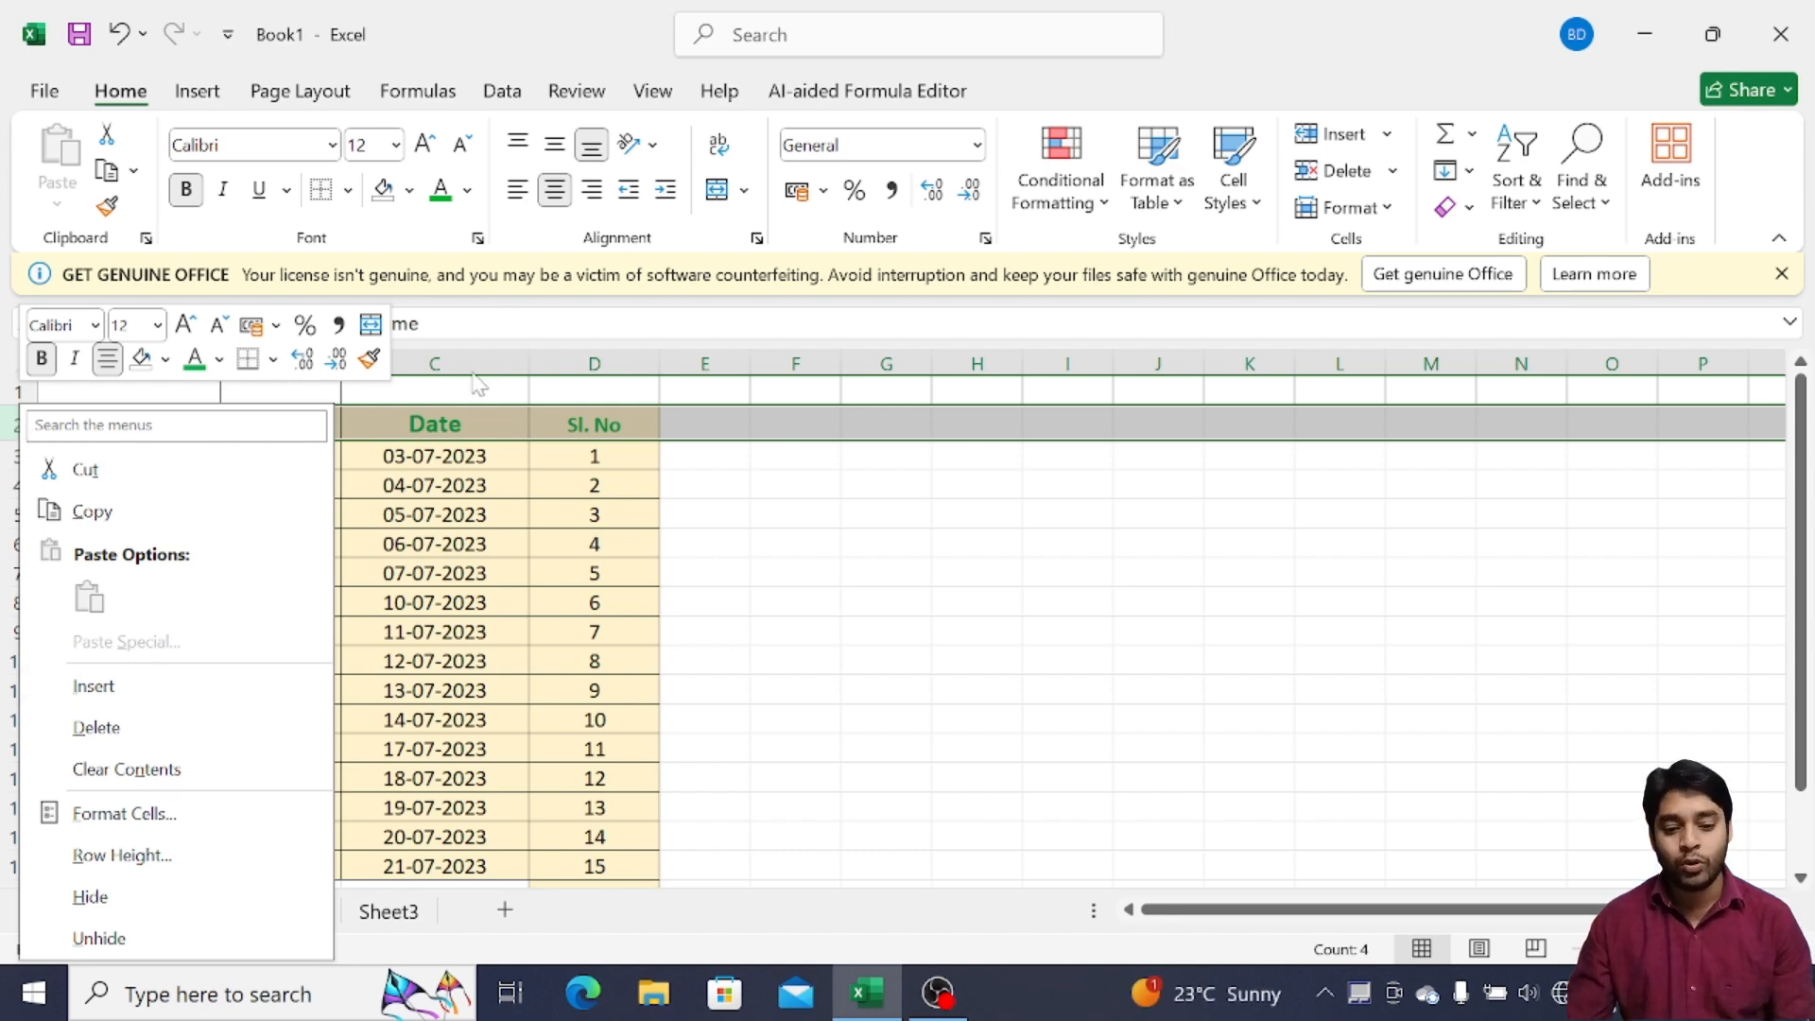
{"action": "key", "text": "Escape"}
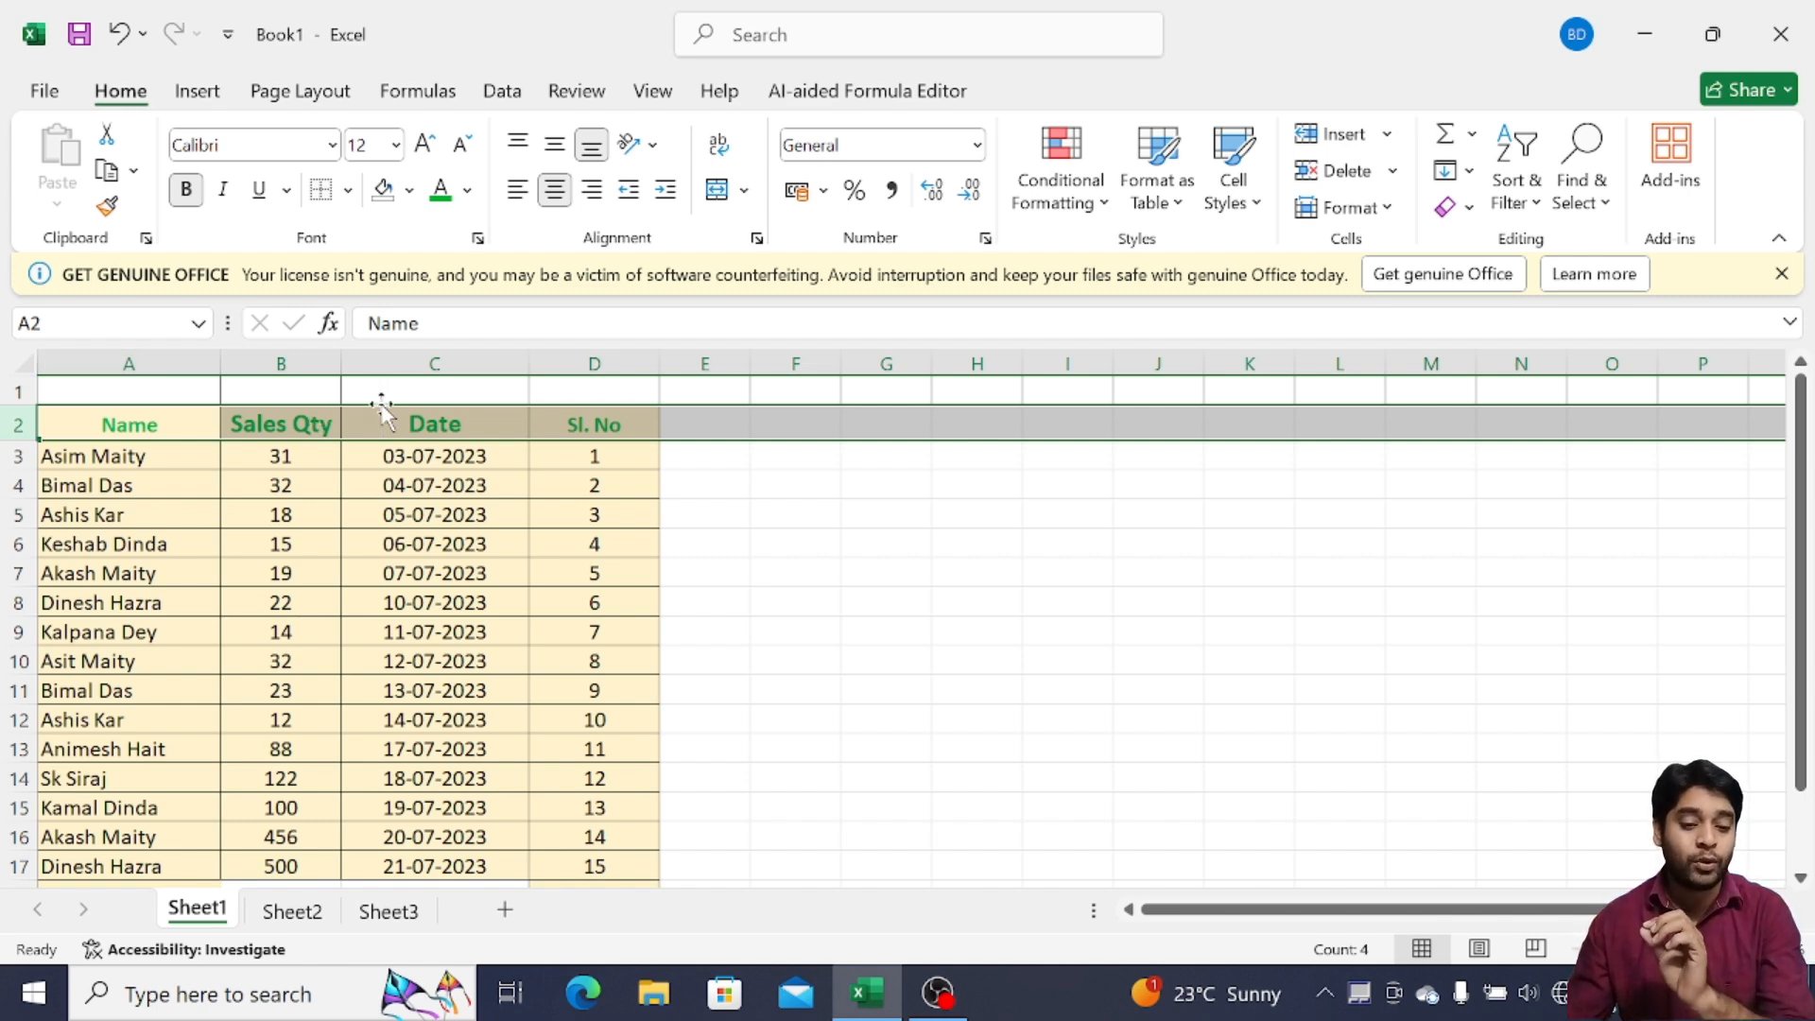
{"action": "left_click", "coordinate": [599, 390]}
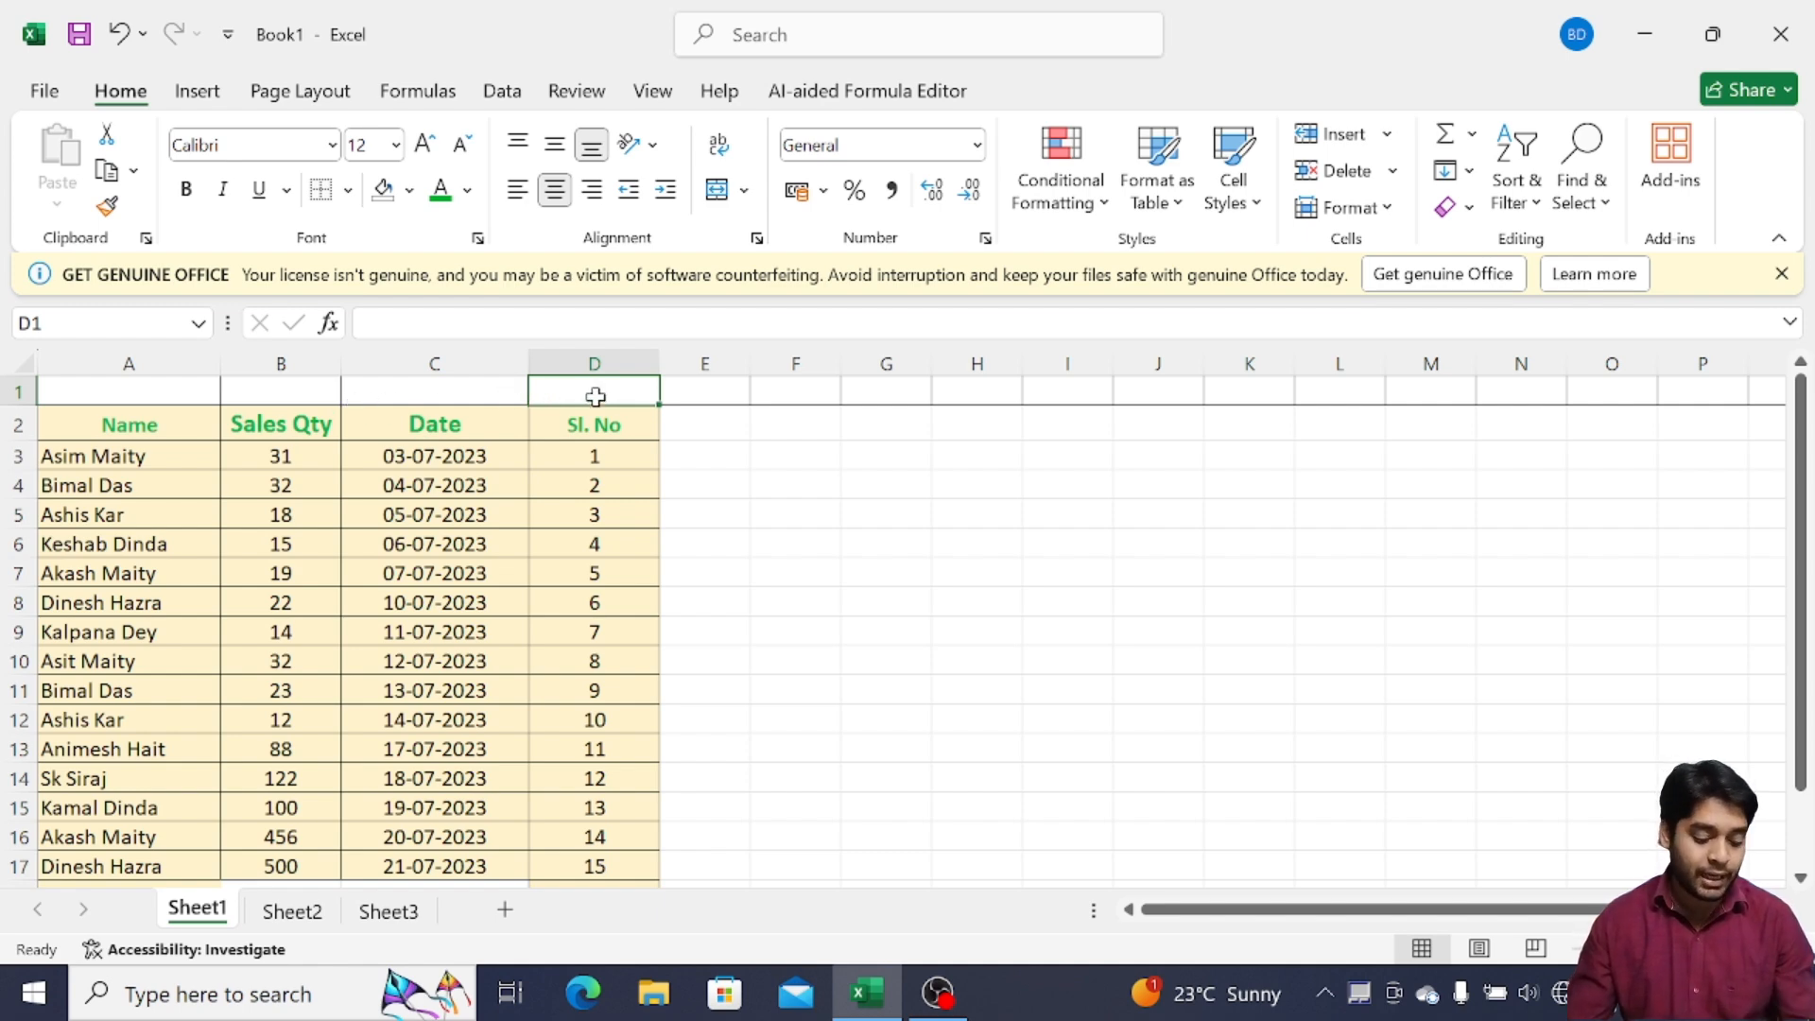
Enter 1 in D1, 2 in C1, 3 in A1 and 4 in B1
{"action": "type", "text": "1"}
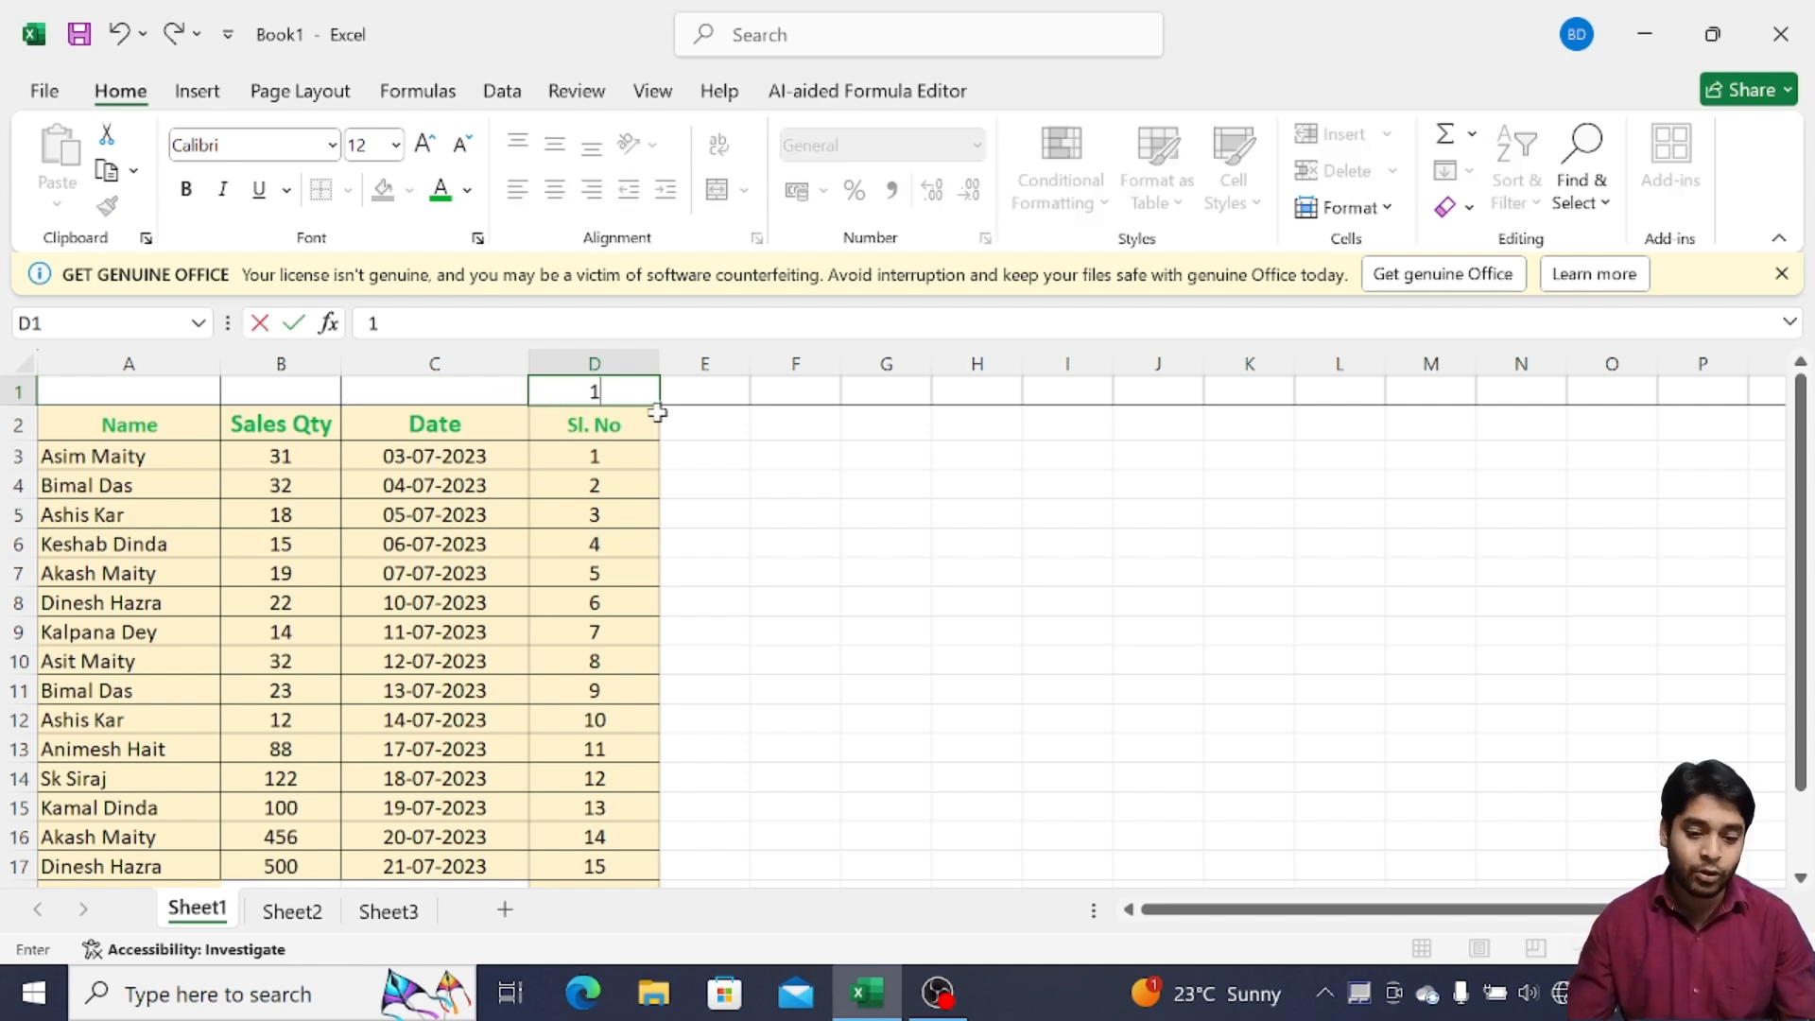
{"action": "left_click", "coordinate": [440, 391]}
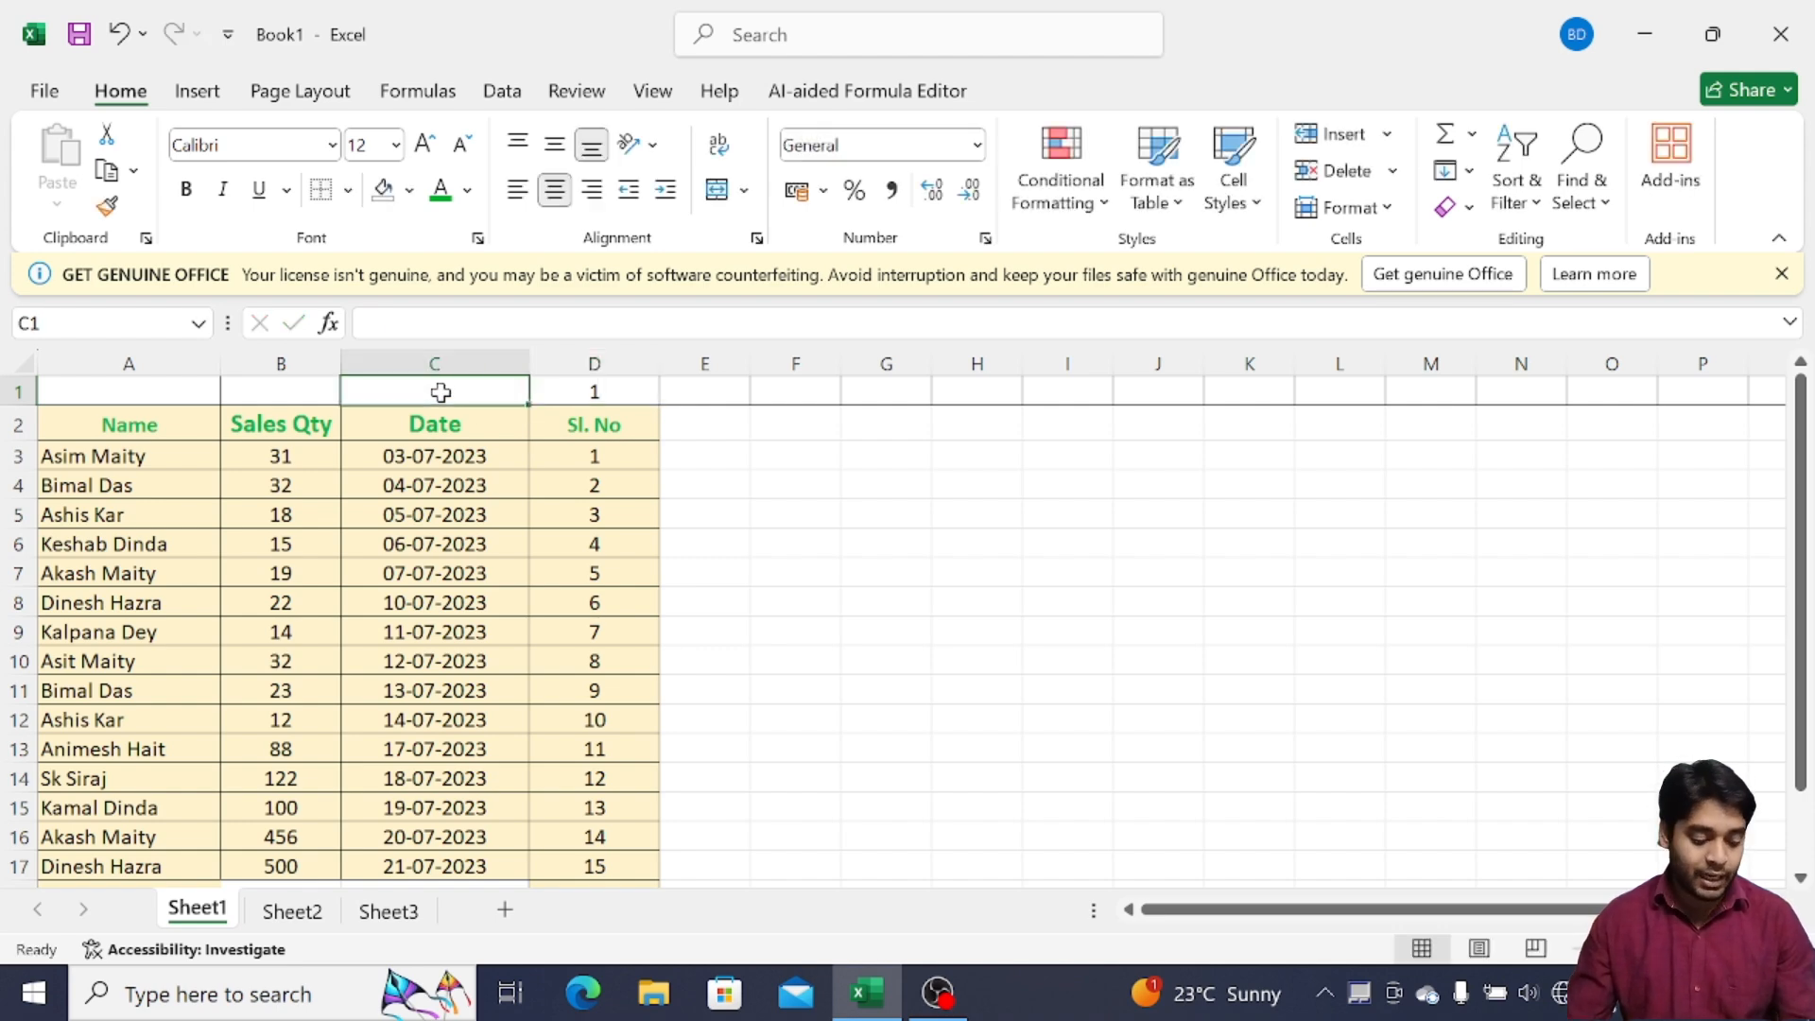
{"action": "type", "text": "2"}
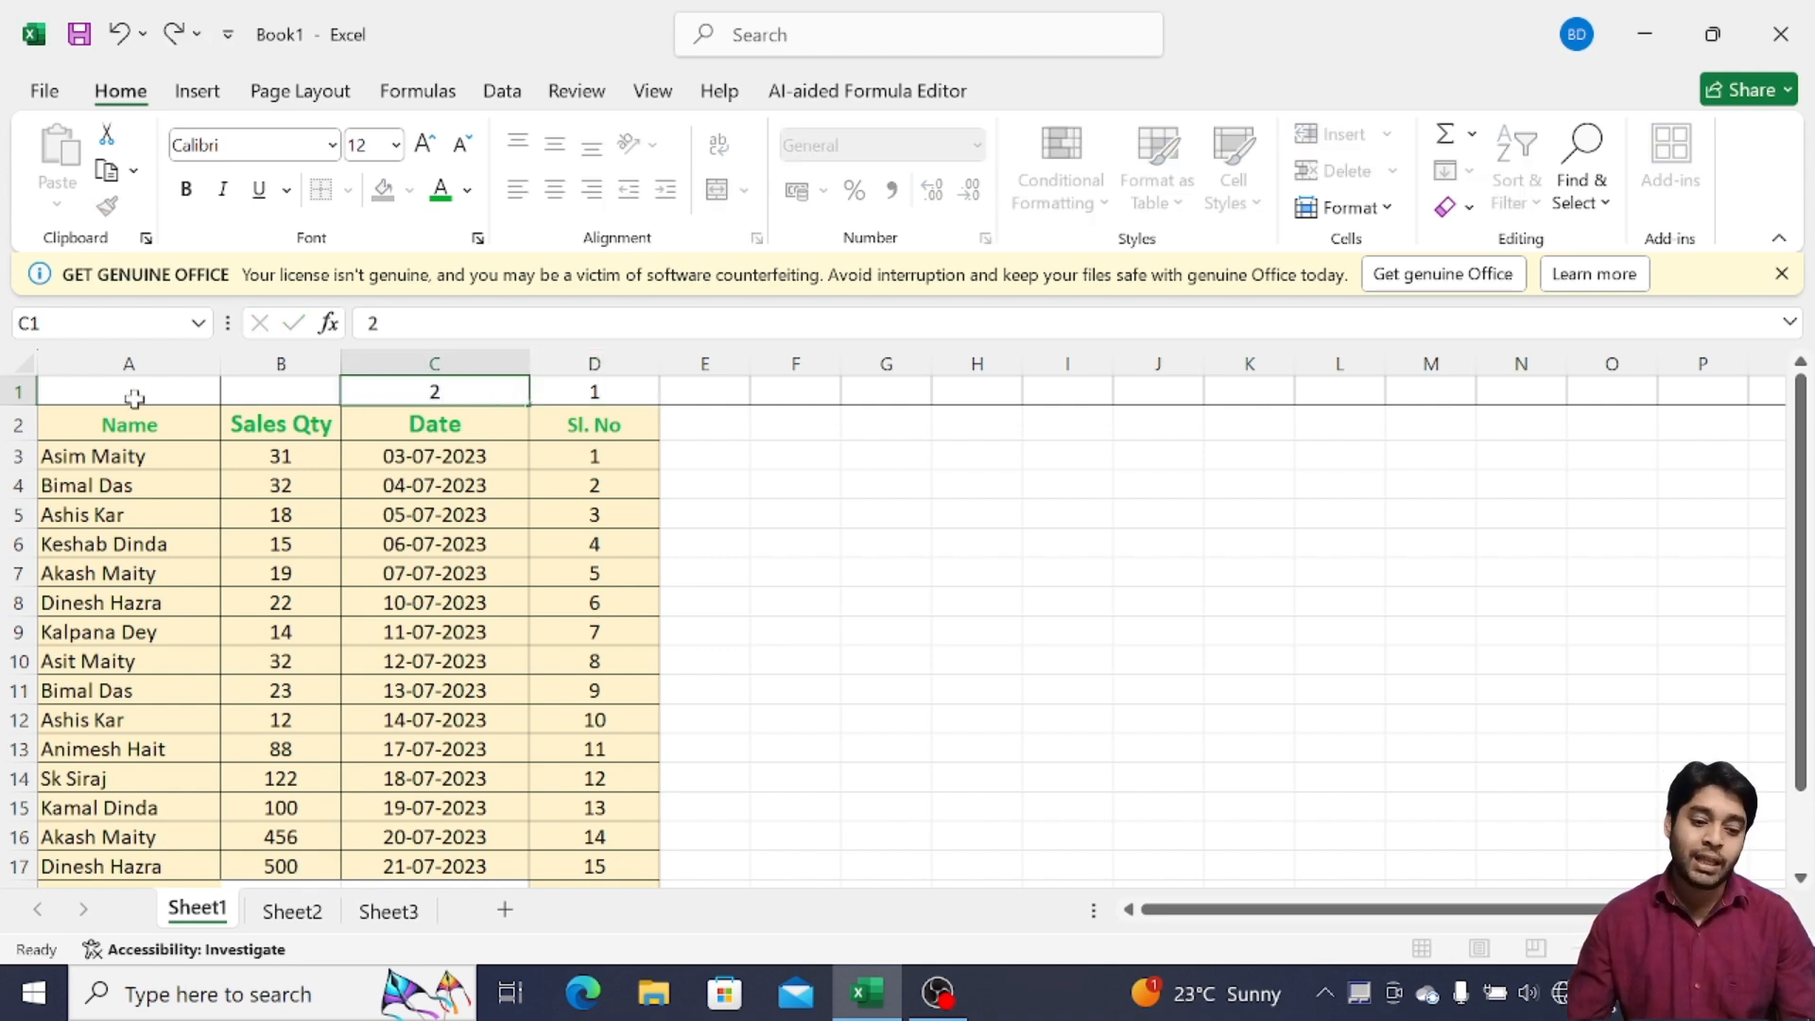
{"action": "left_click", "coordinate": [134, 398]}
{"action": "type", "text": "3"}
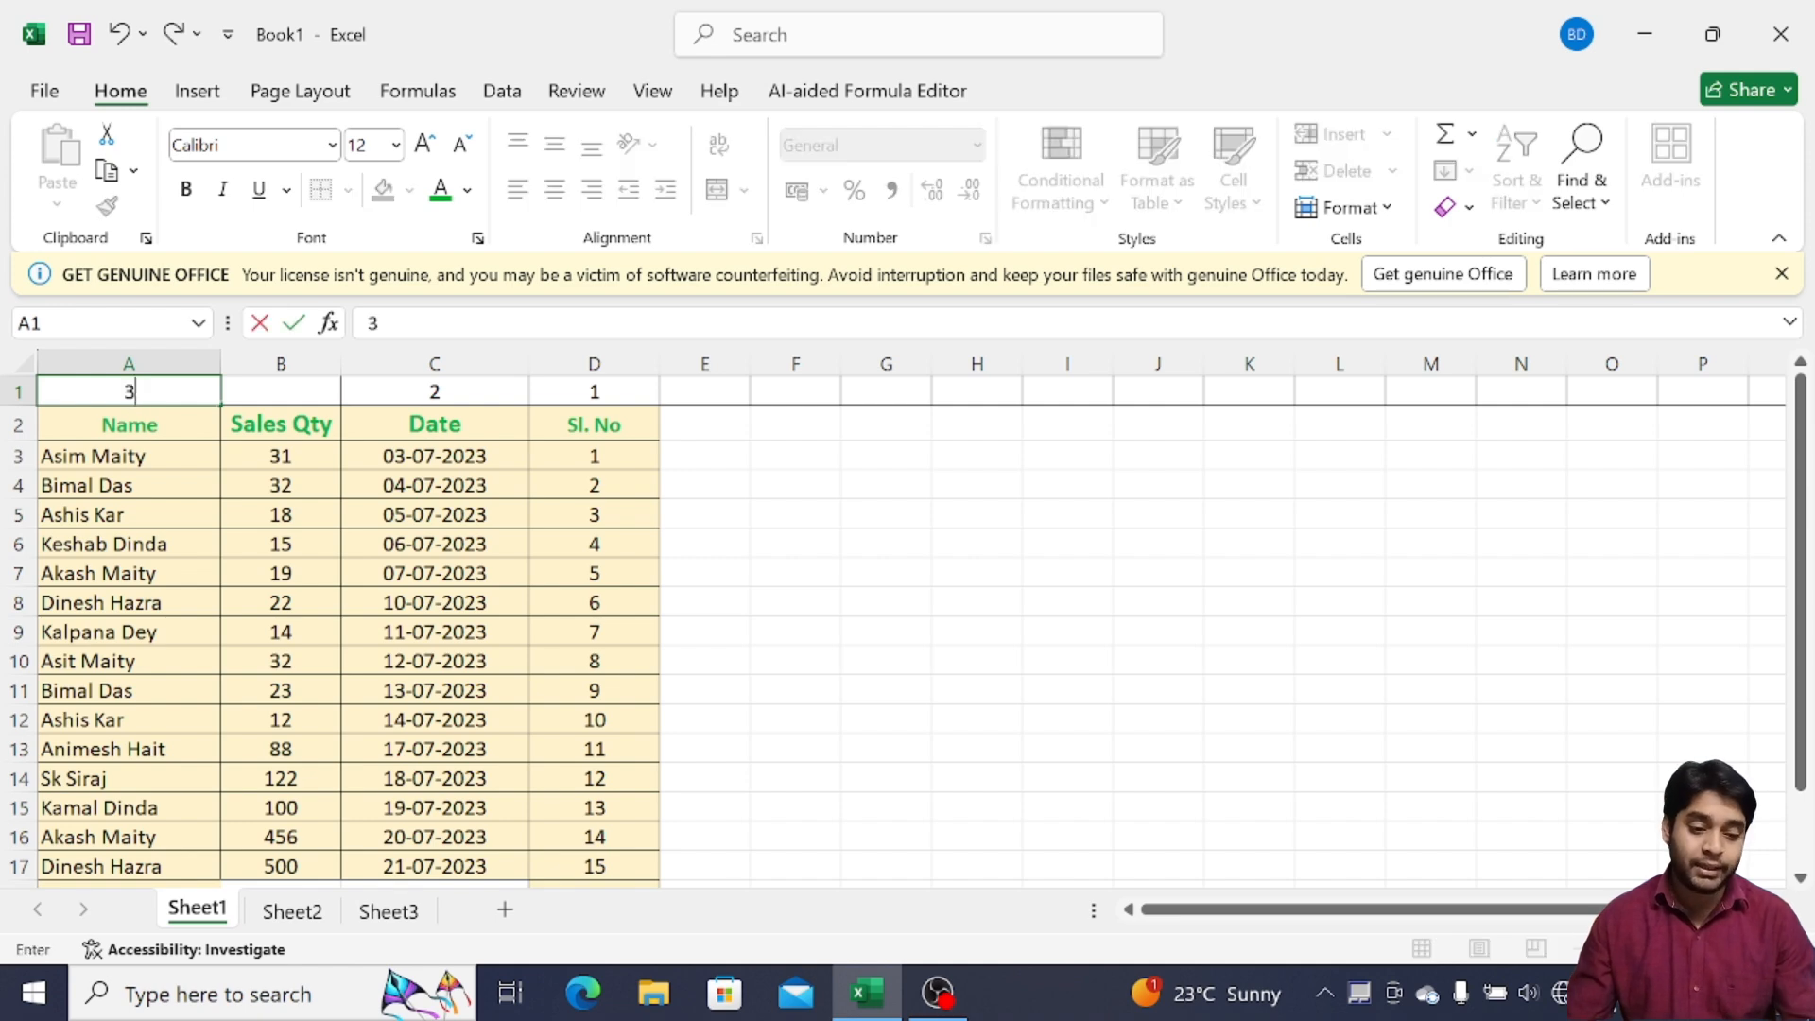
{"action": "left_click", "coordinate": [309, 396]}
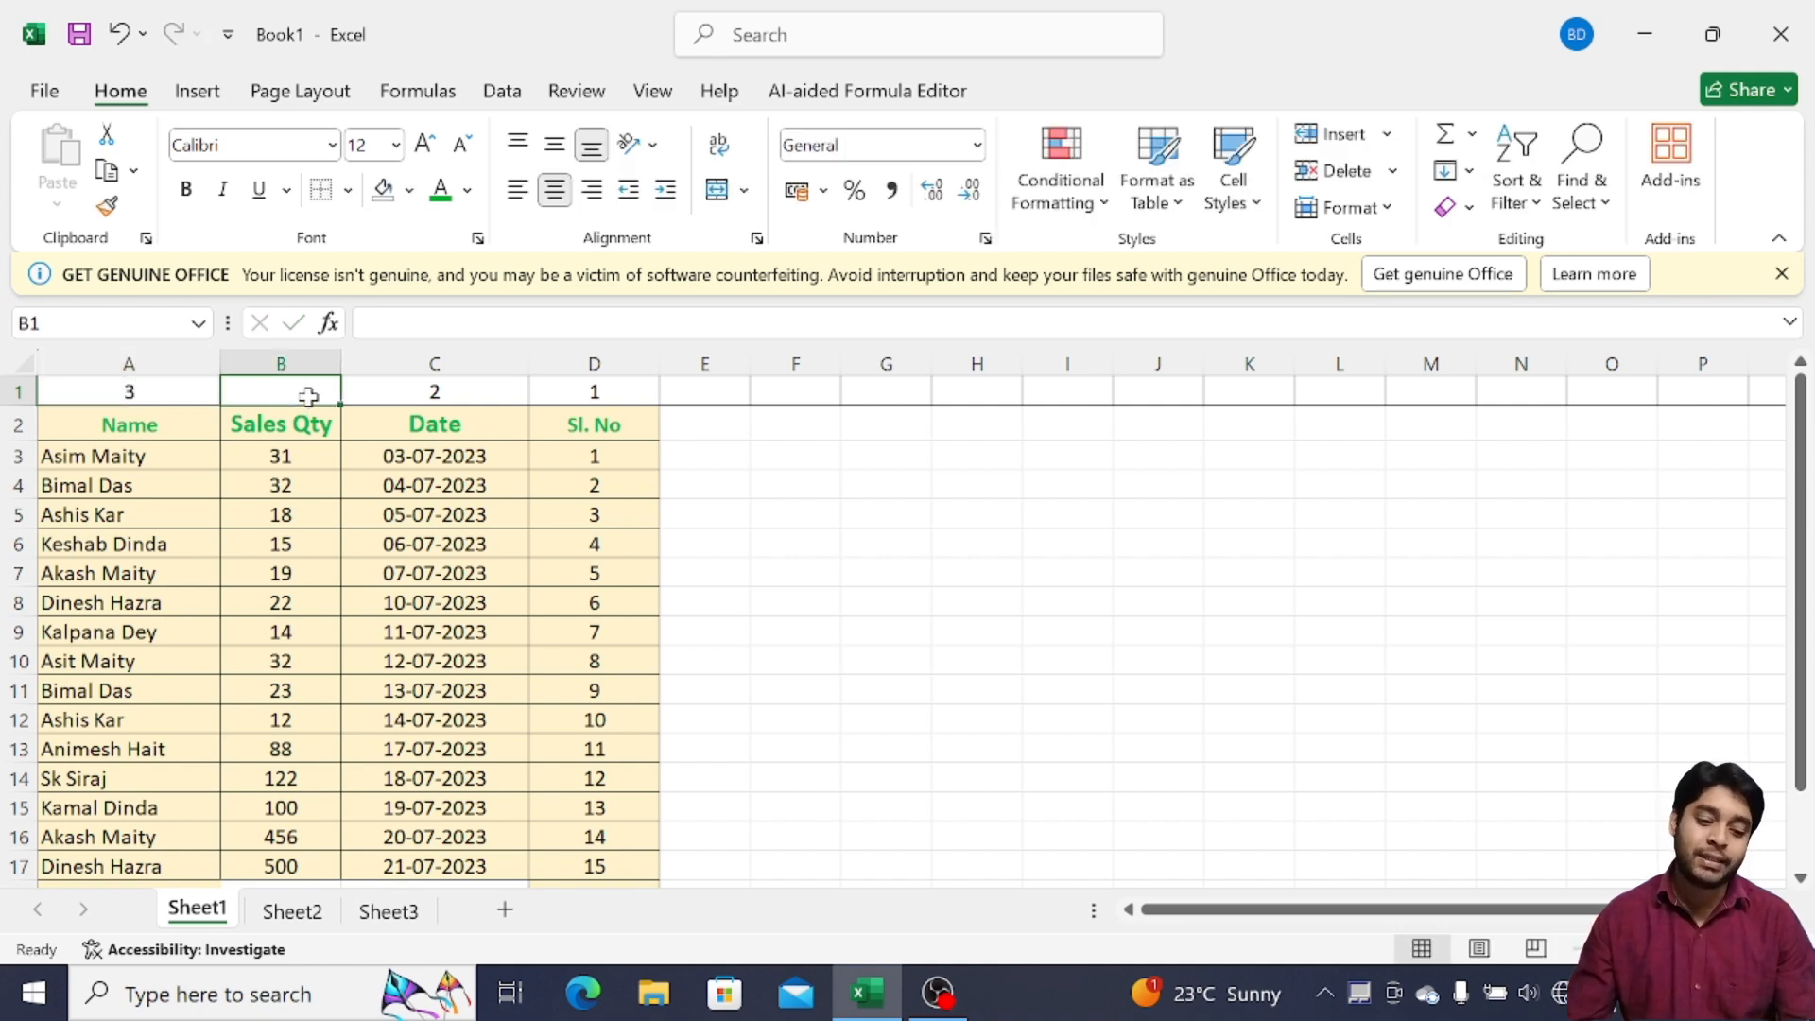
{"action": "type", "text": "4"}
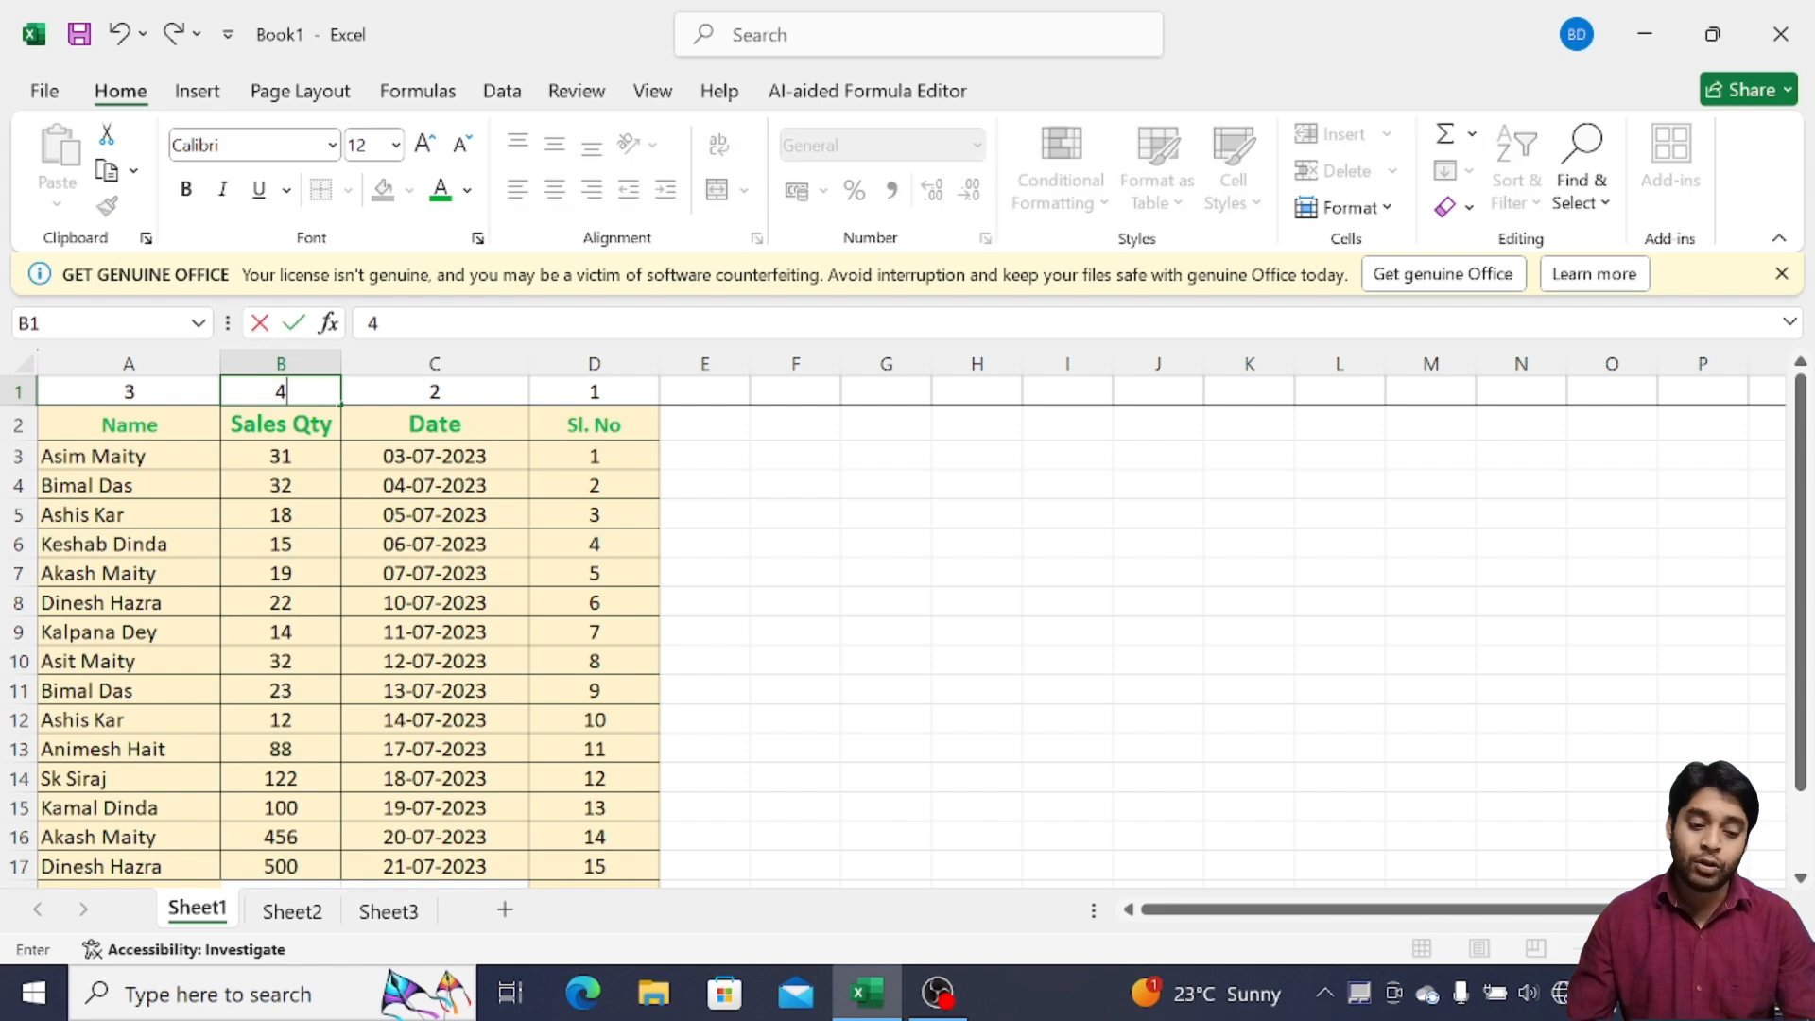
{"action": "left_click", "coordinate": [782, 423]}
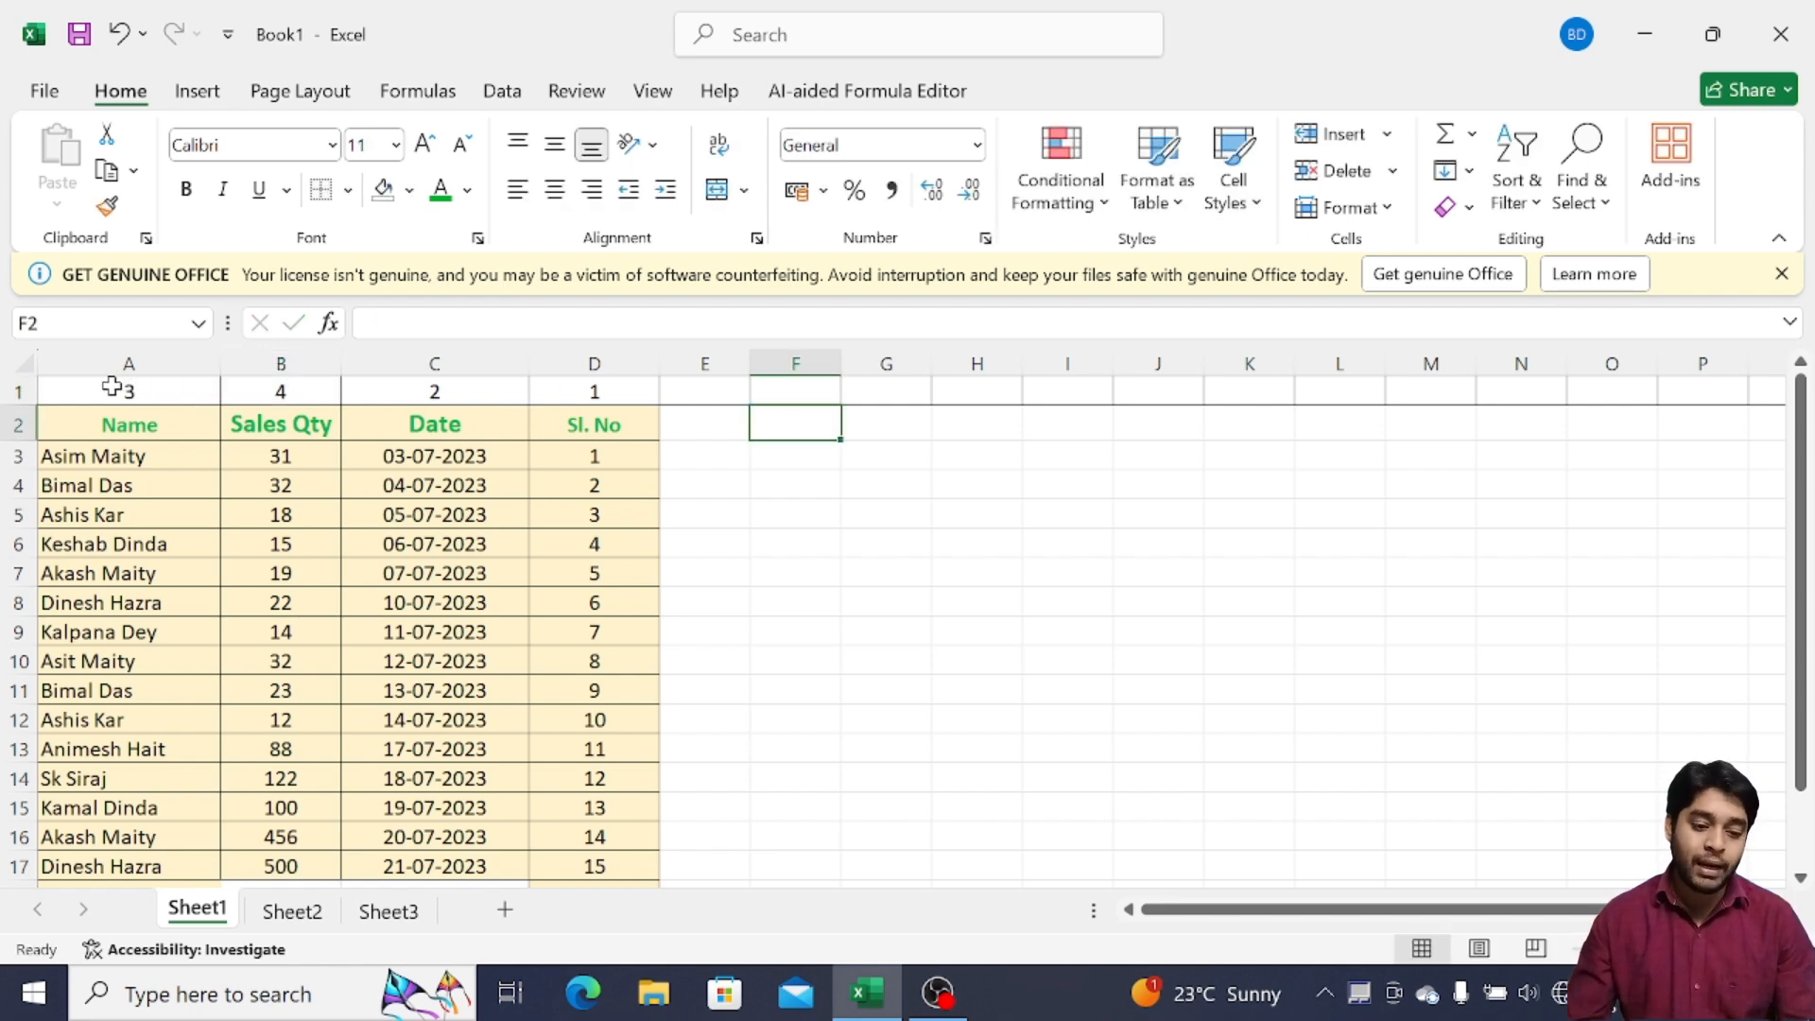
Select A1:D17 and set a custom sort to run left to right
{"action": "left_click_drag", "start_coordinate": [113, 388], "coordinate": [623, 767]}
{"action": "scroll", "coordinate": [677, 718], "scroll_direction": "up", "scroll_amount": 1}
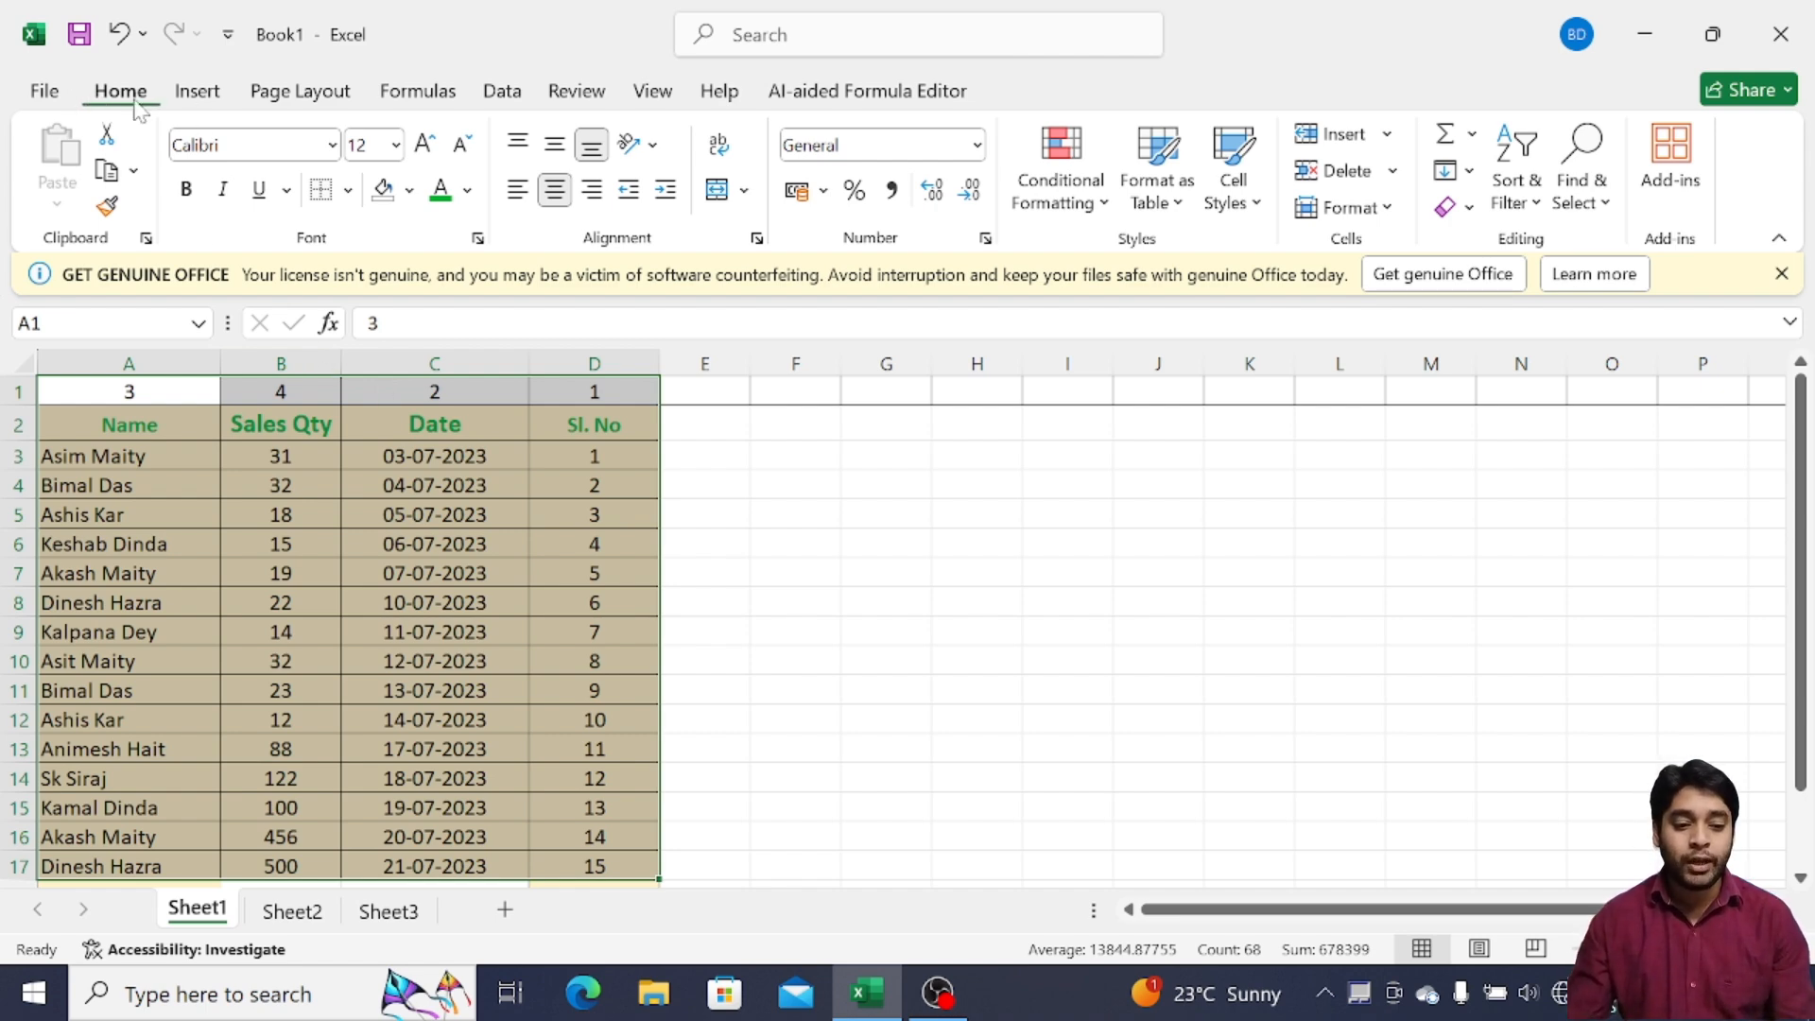
{"action": "left_click", "coordinate": [1536, 211]}
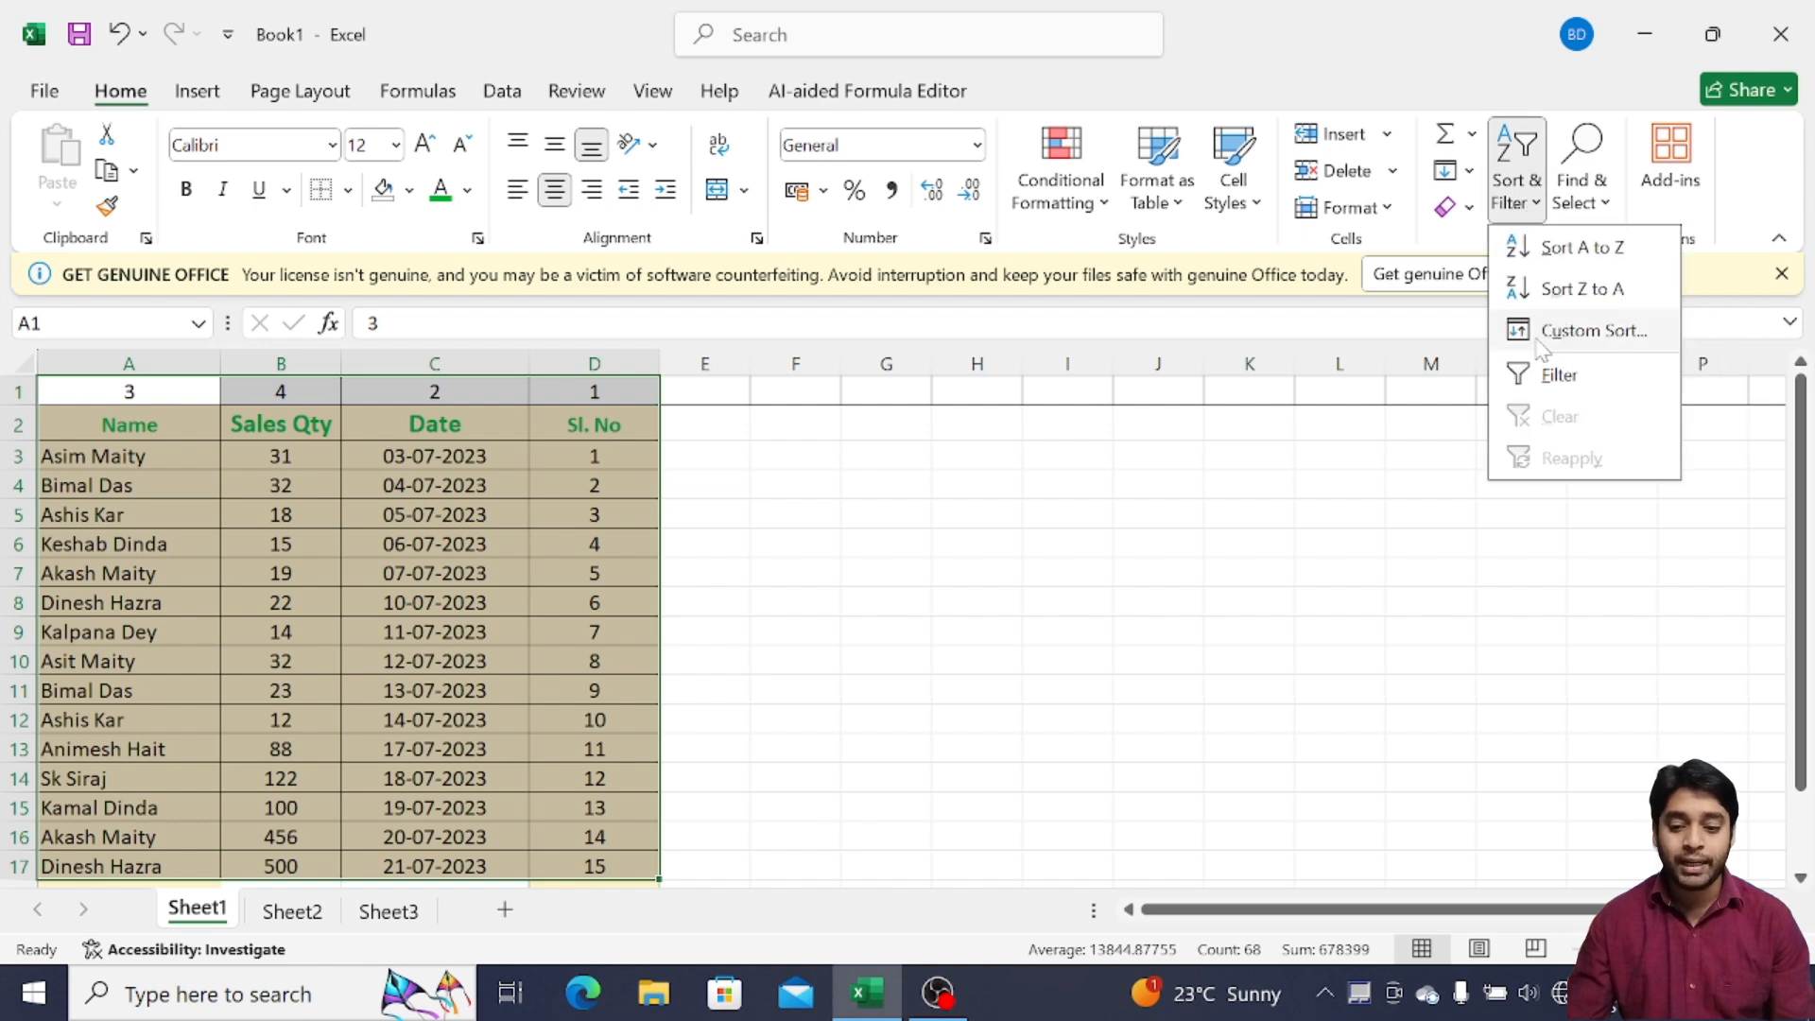
{"action": "left_click", "coordinate": [1591, 331]}
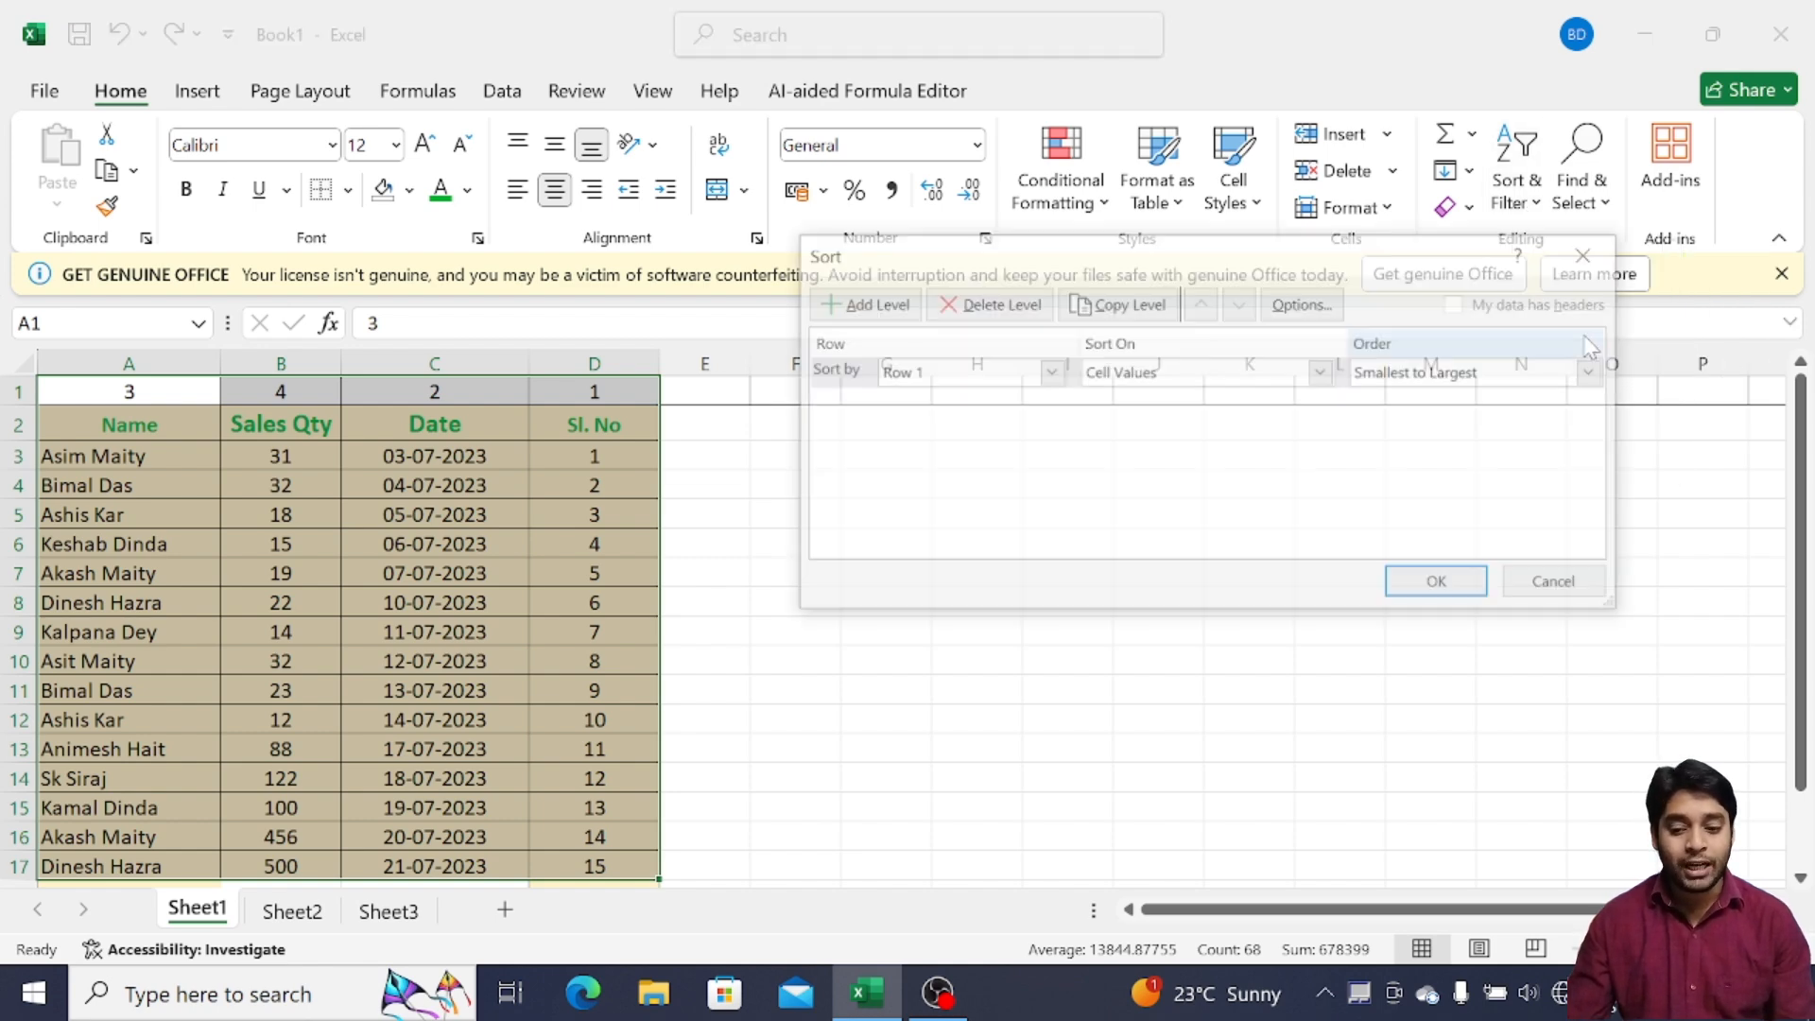
{"action": "left_click", "coordinate": [1050, 373]}
{"action": "left_click", "coordinate": [926, 371]}
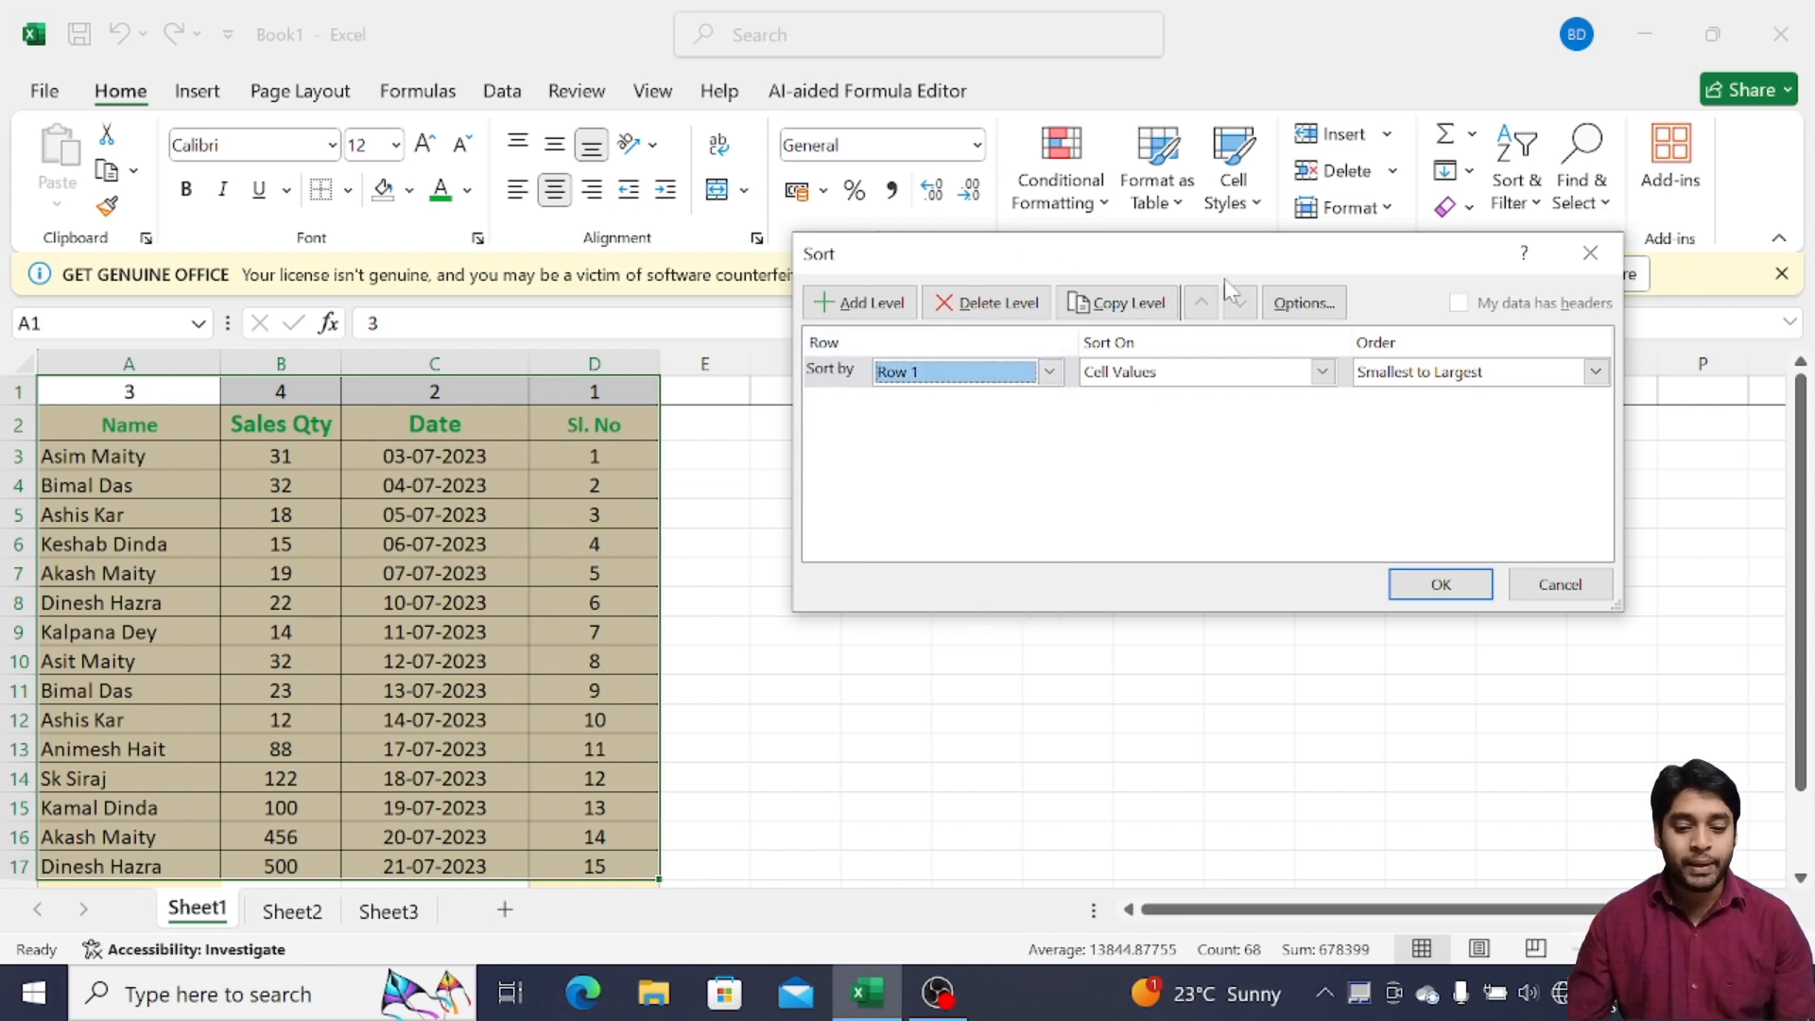
{"action": "left_click", "coordinate": [1309, 314]}
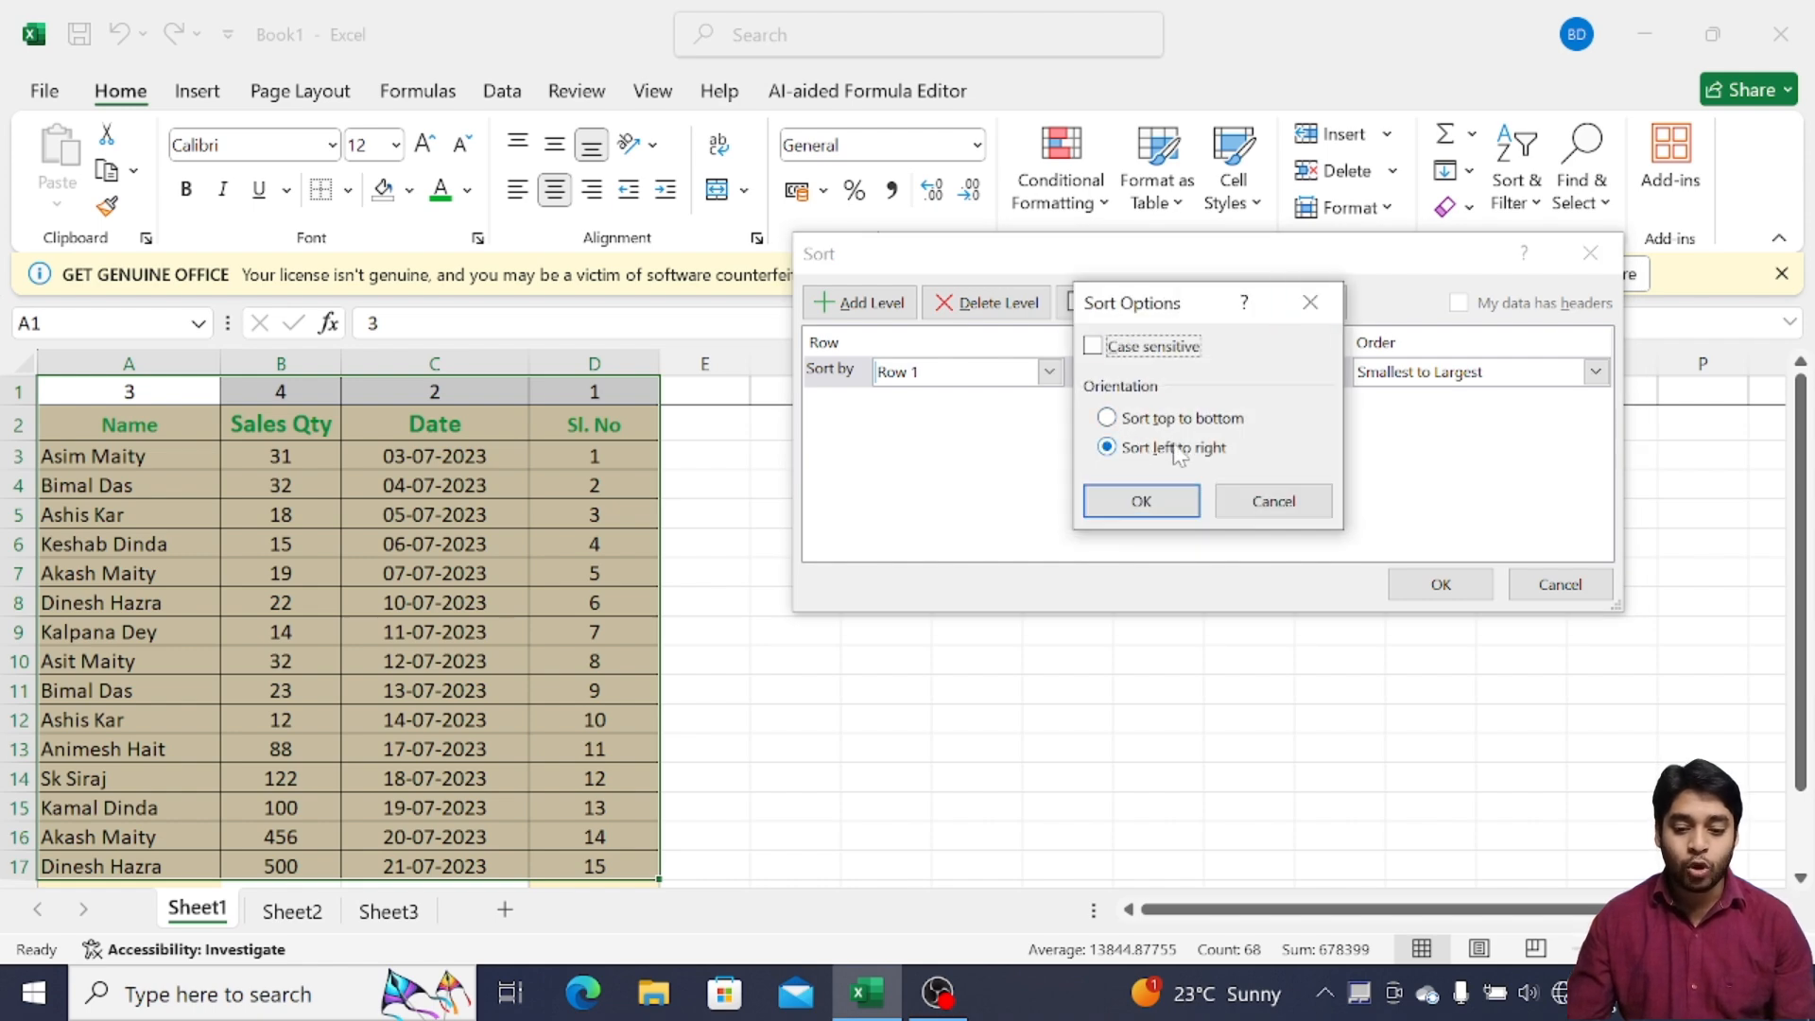
{"action": "left_click", "coordinate": [1206, 452]}
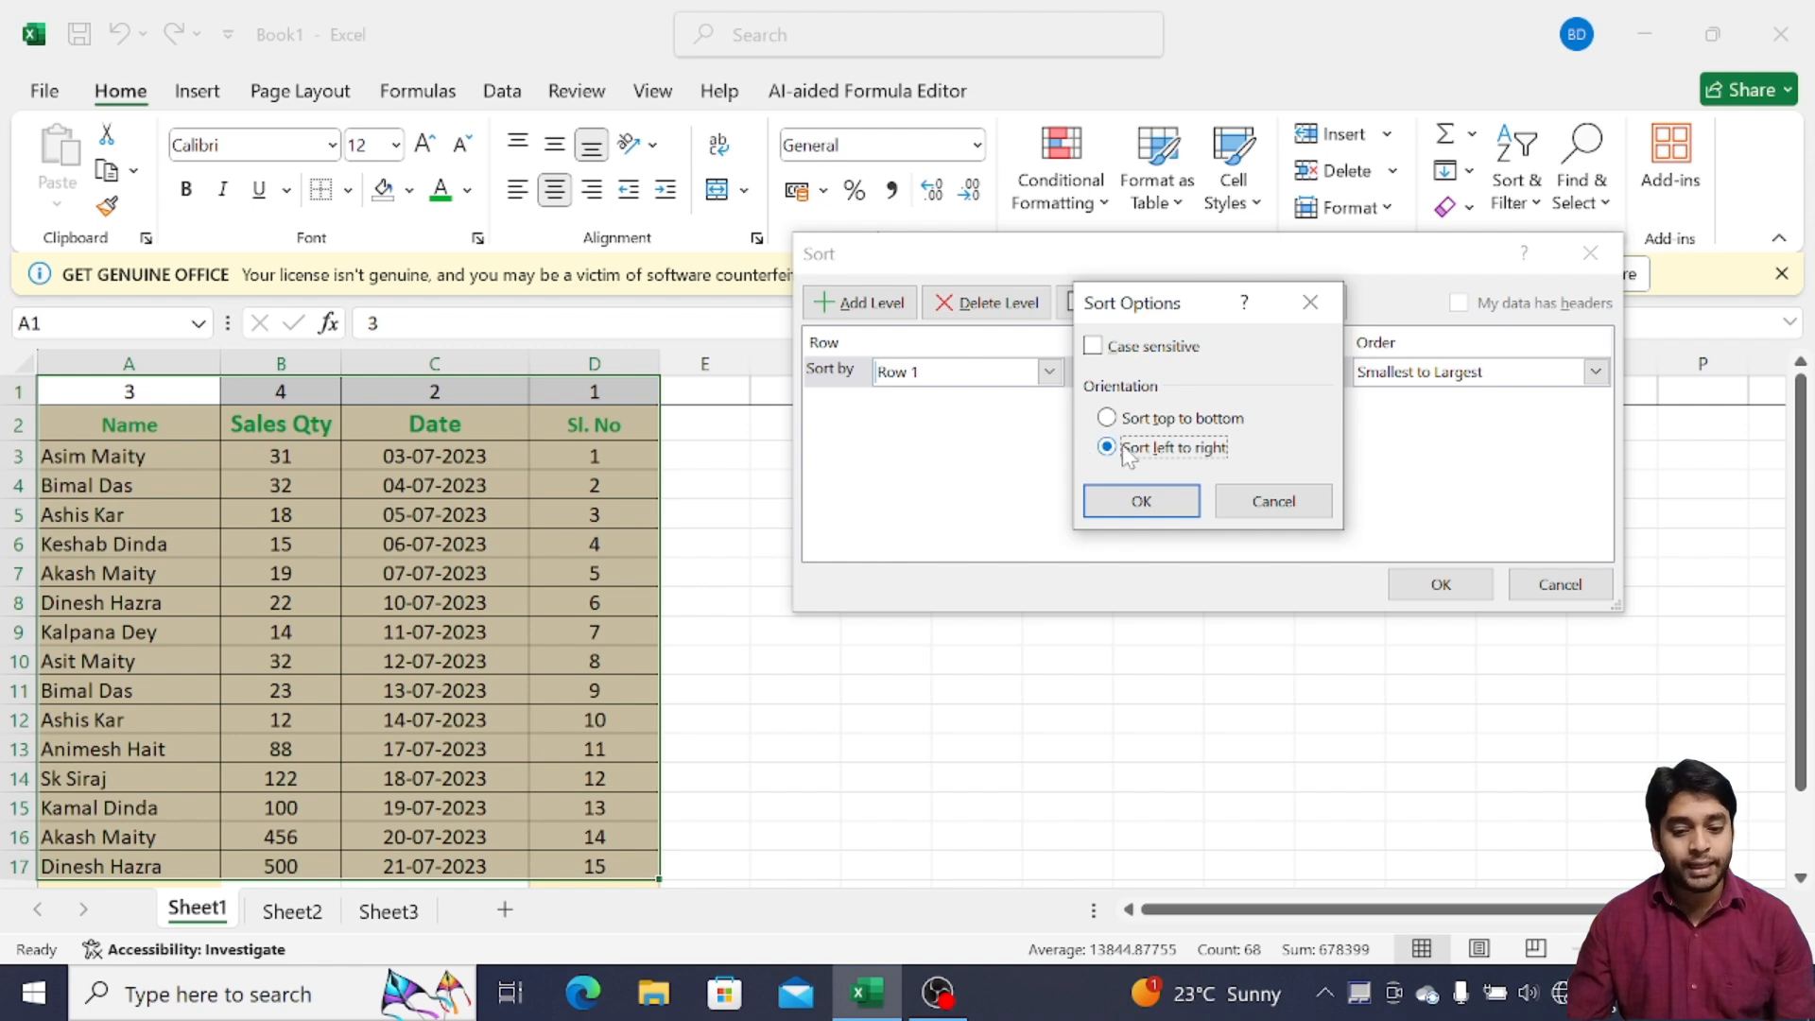
{"action": "left_click", "coordinate": [1148, 501]}
Sort by Row 1, Smallest to Largest, and apply it to reorder the columns
{"action": "left_click", "coordinate": [1049, 371]}
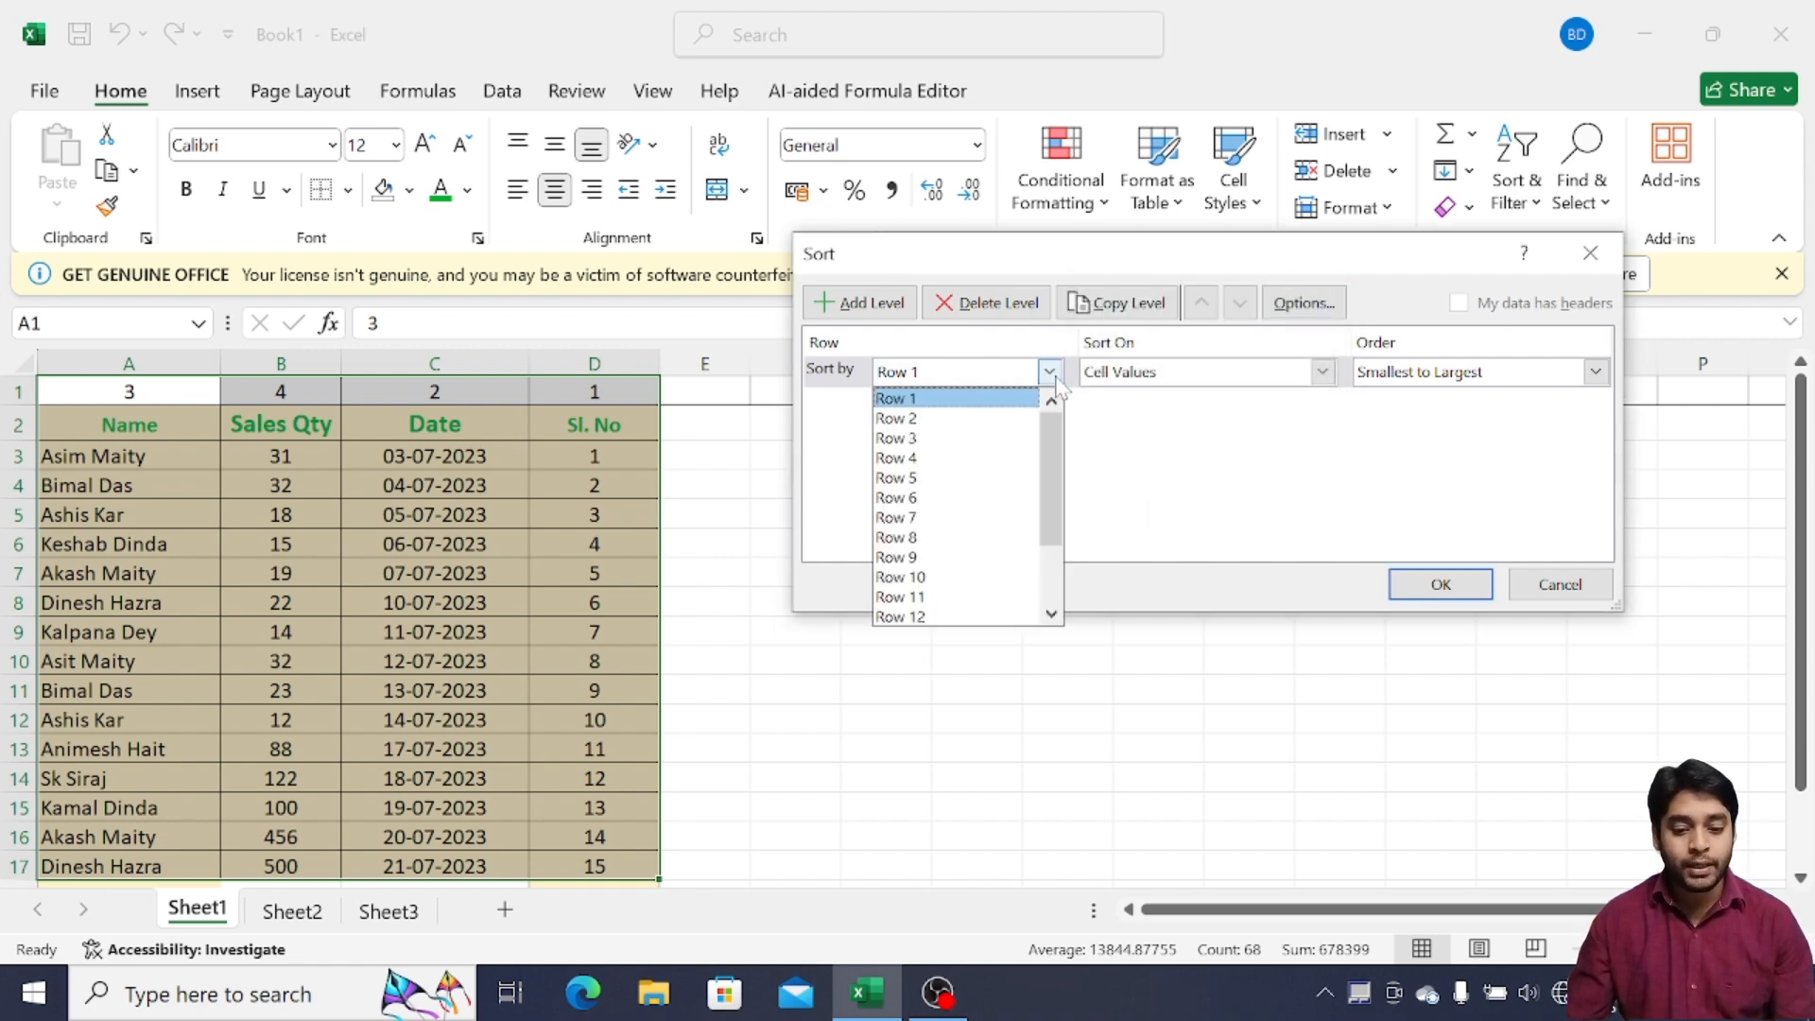
{"action": "left_click", "coordinate": [895, 401]}
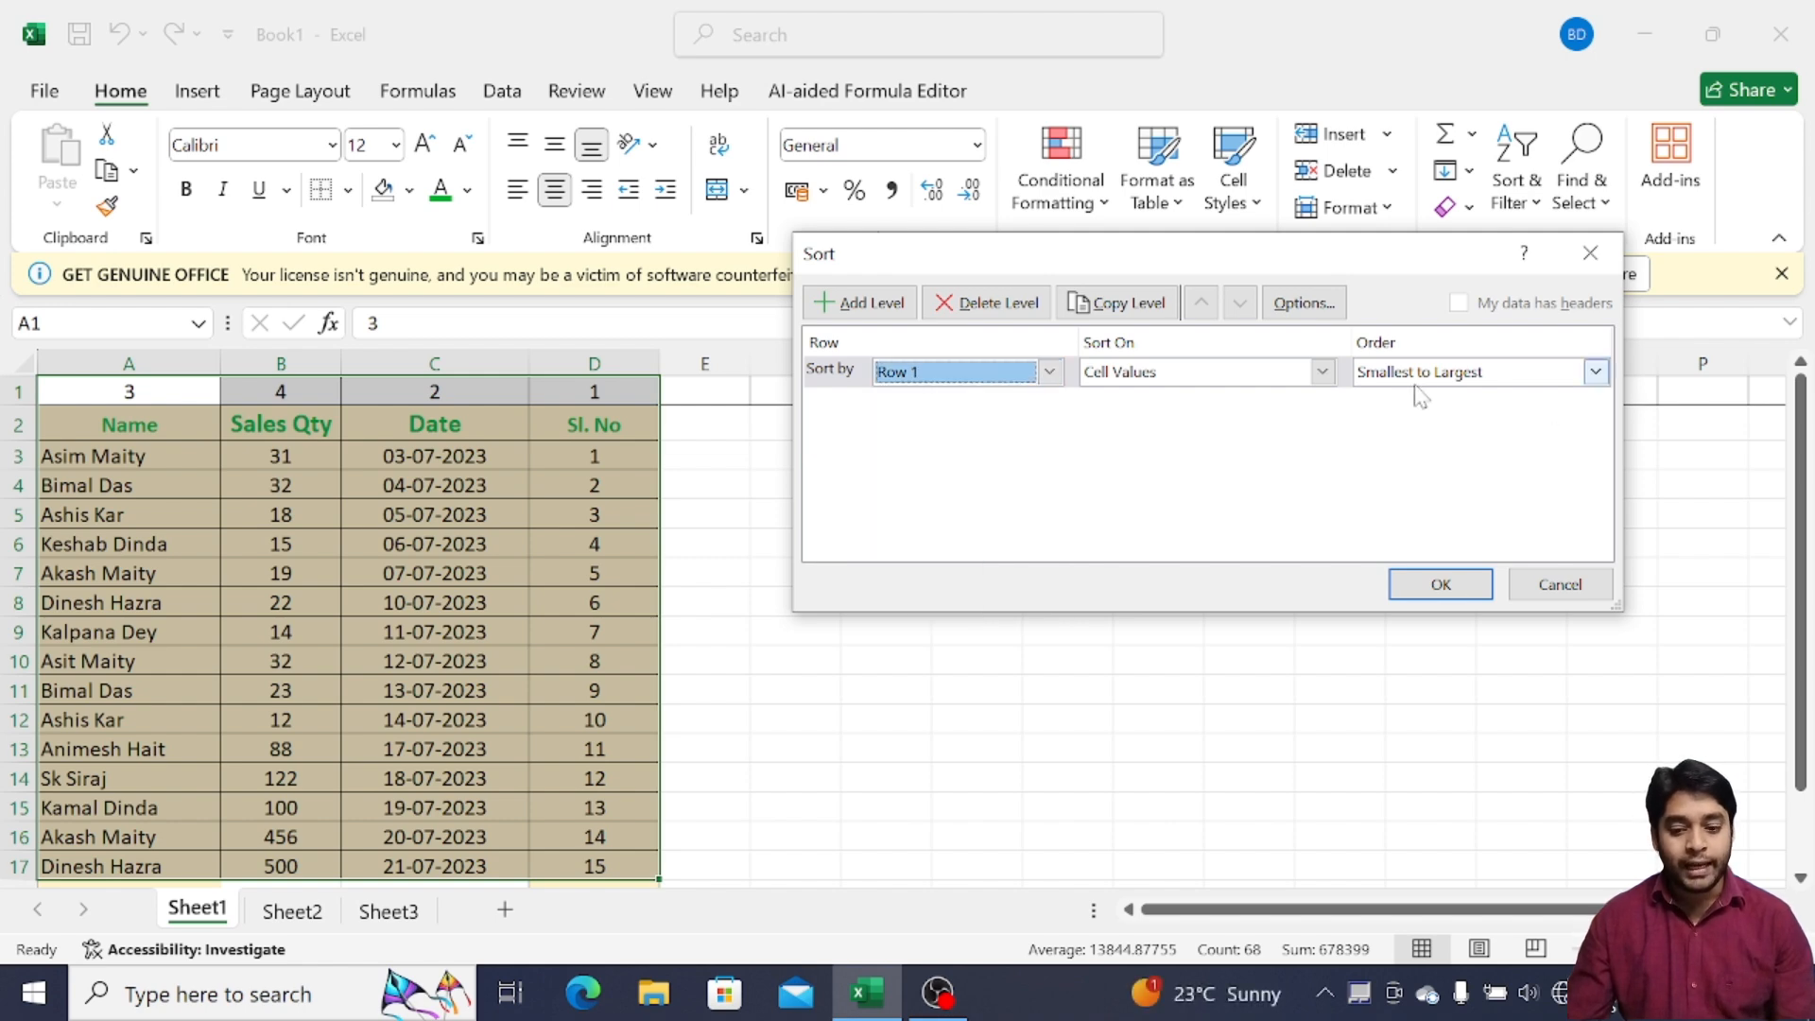
{"action": "left_click", "coordinate": [1594, 374]}
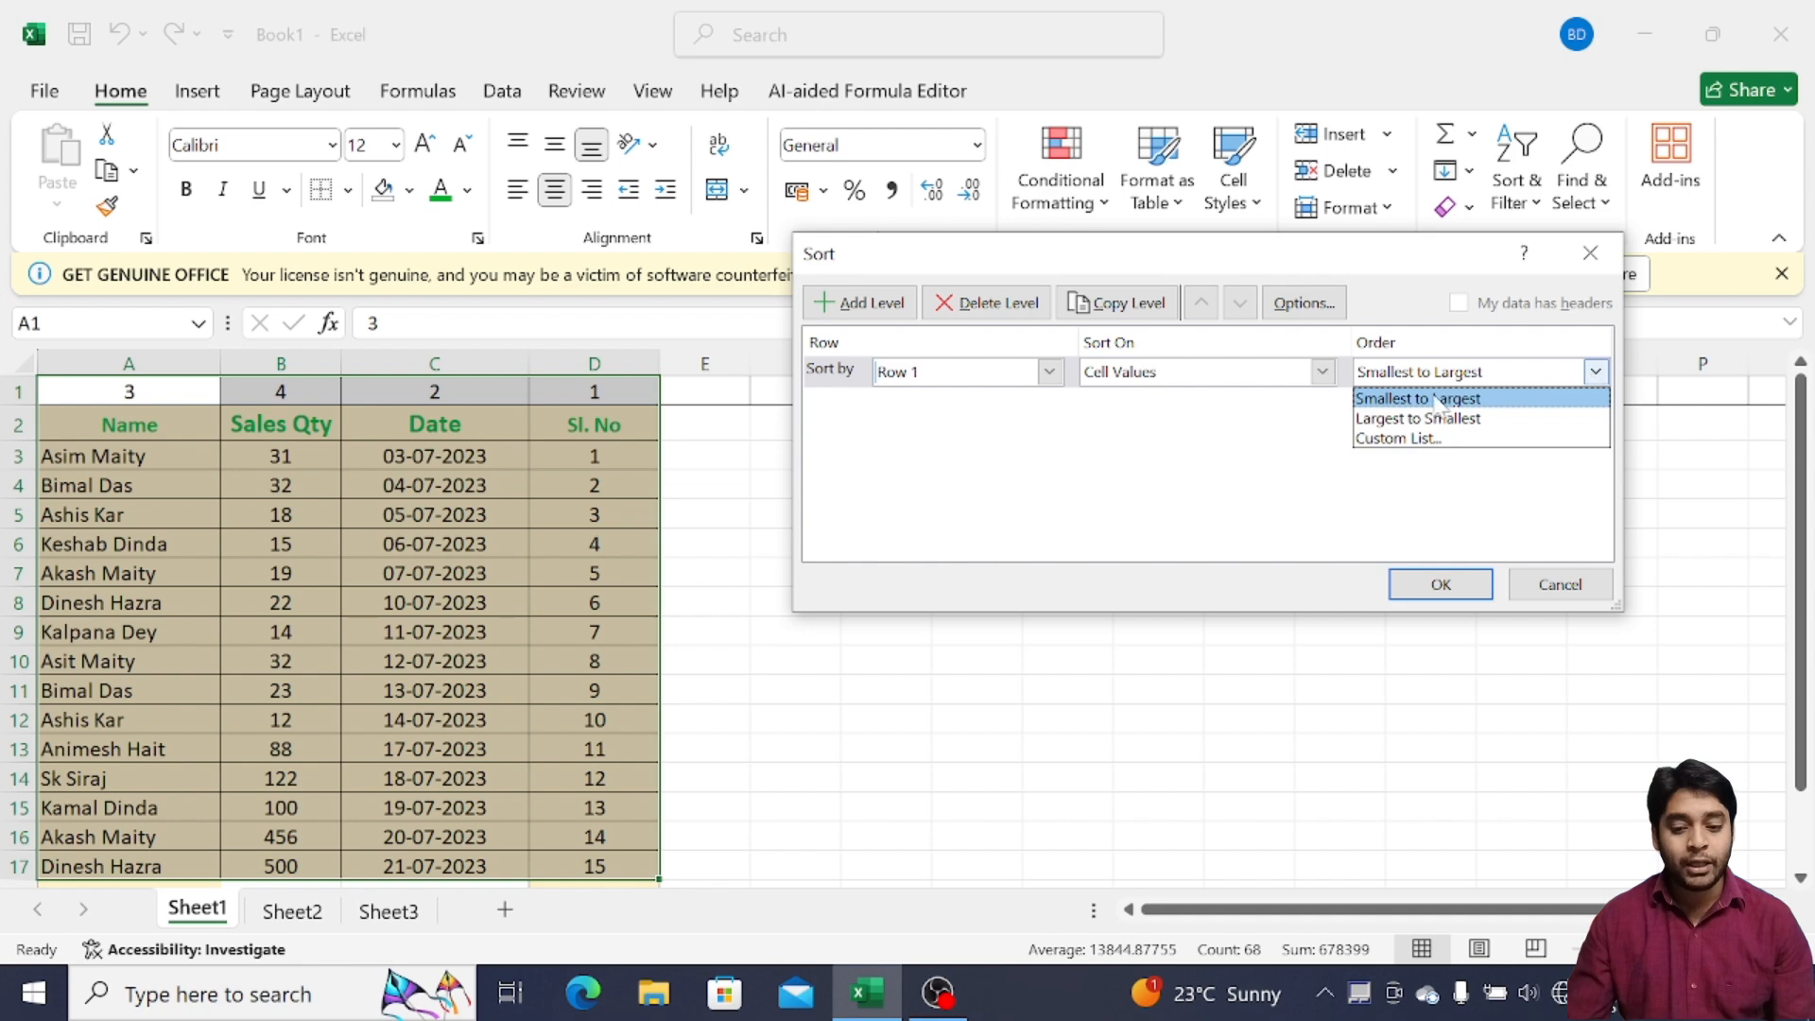
{"action": "left_click", "coordinate": [1392, 401]}
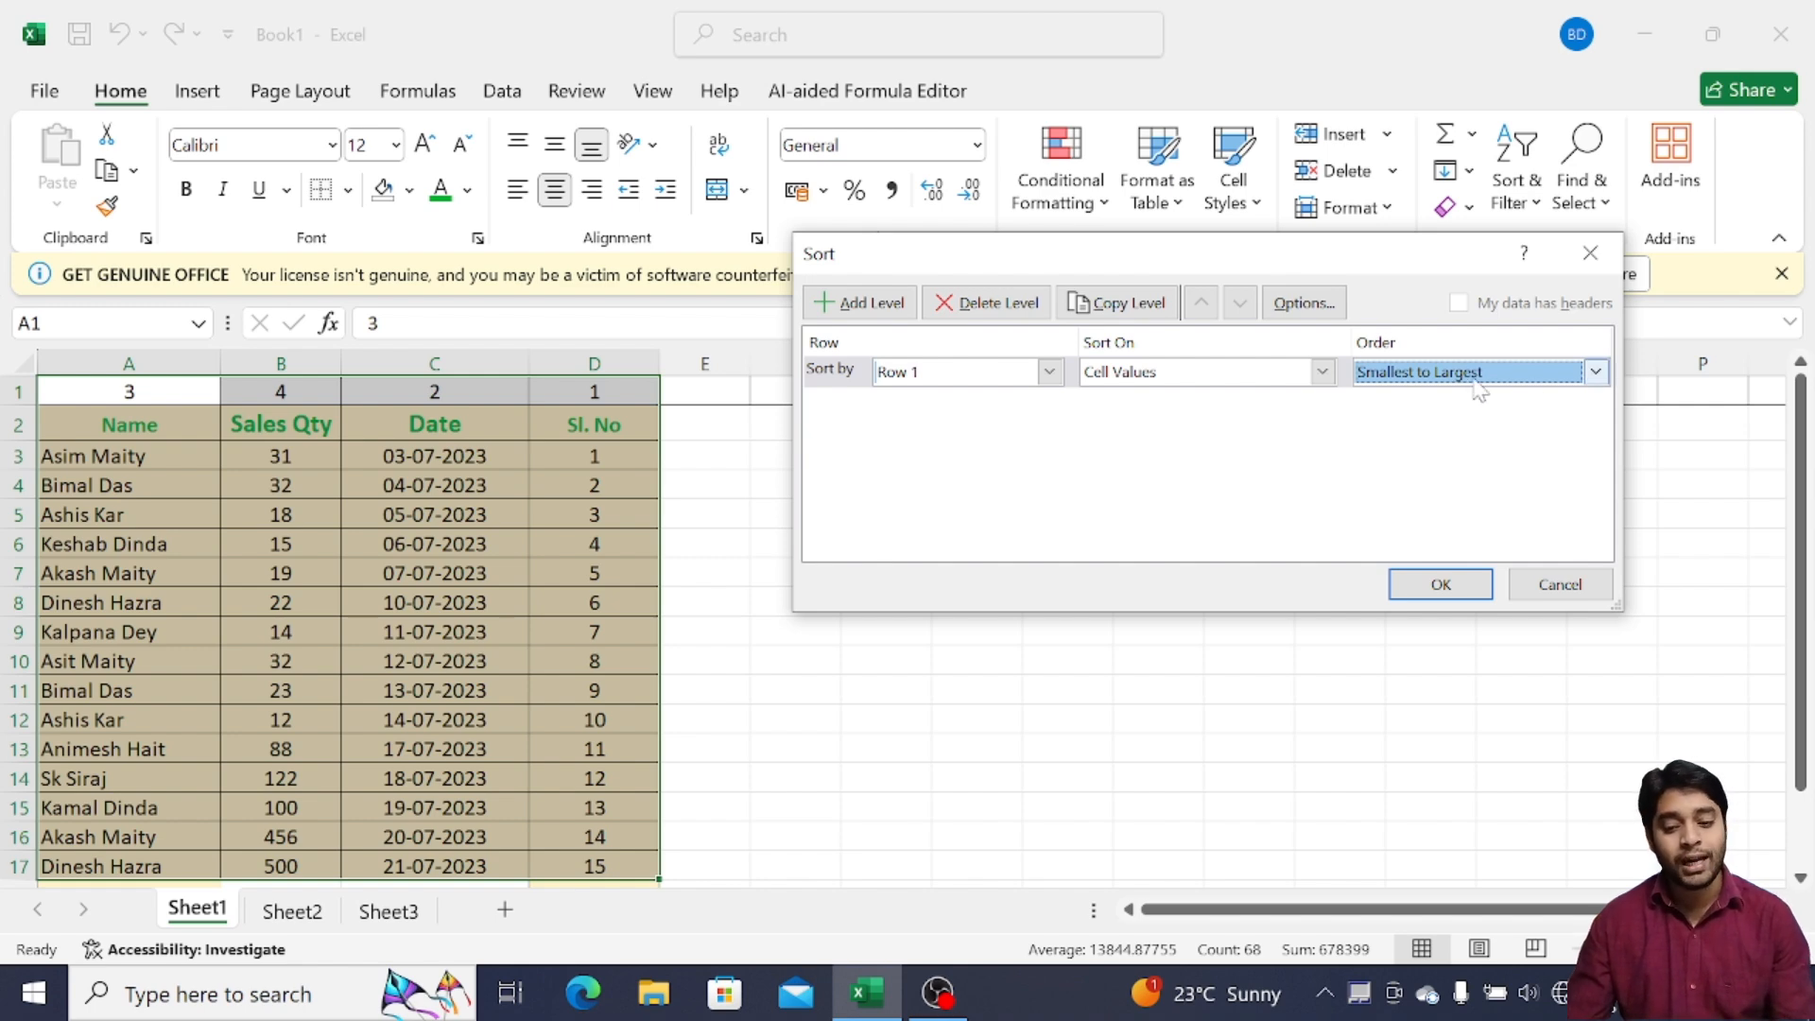
{"action": "left_click", "coordinate": [1594, 371]}
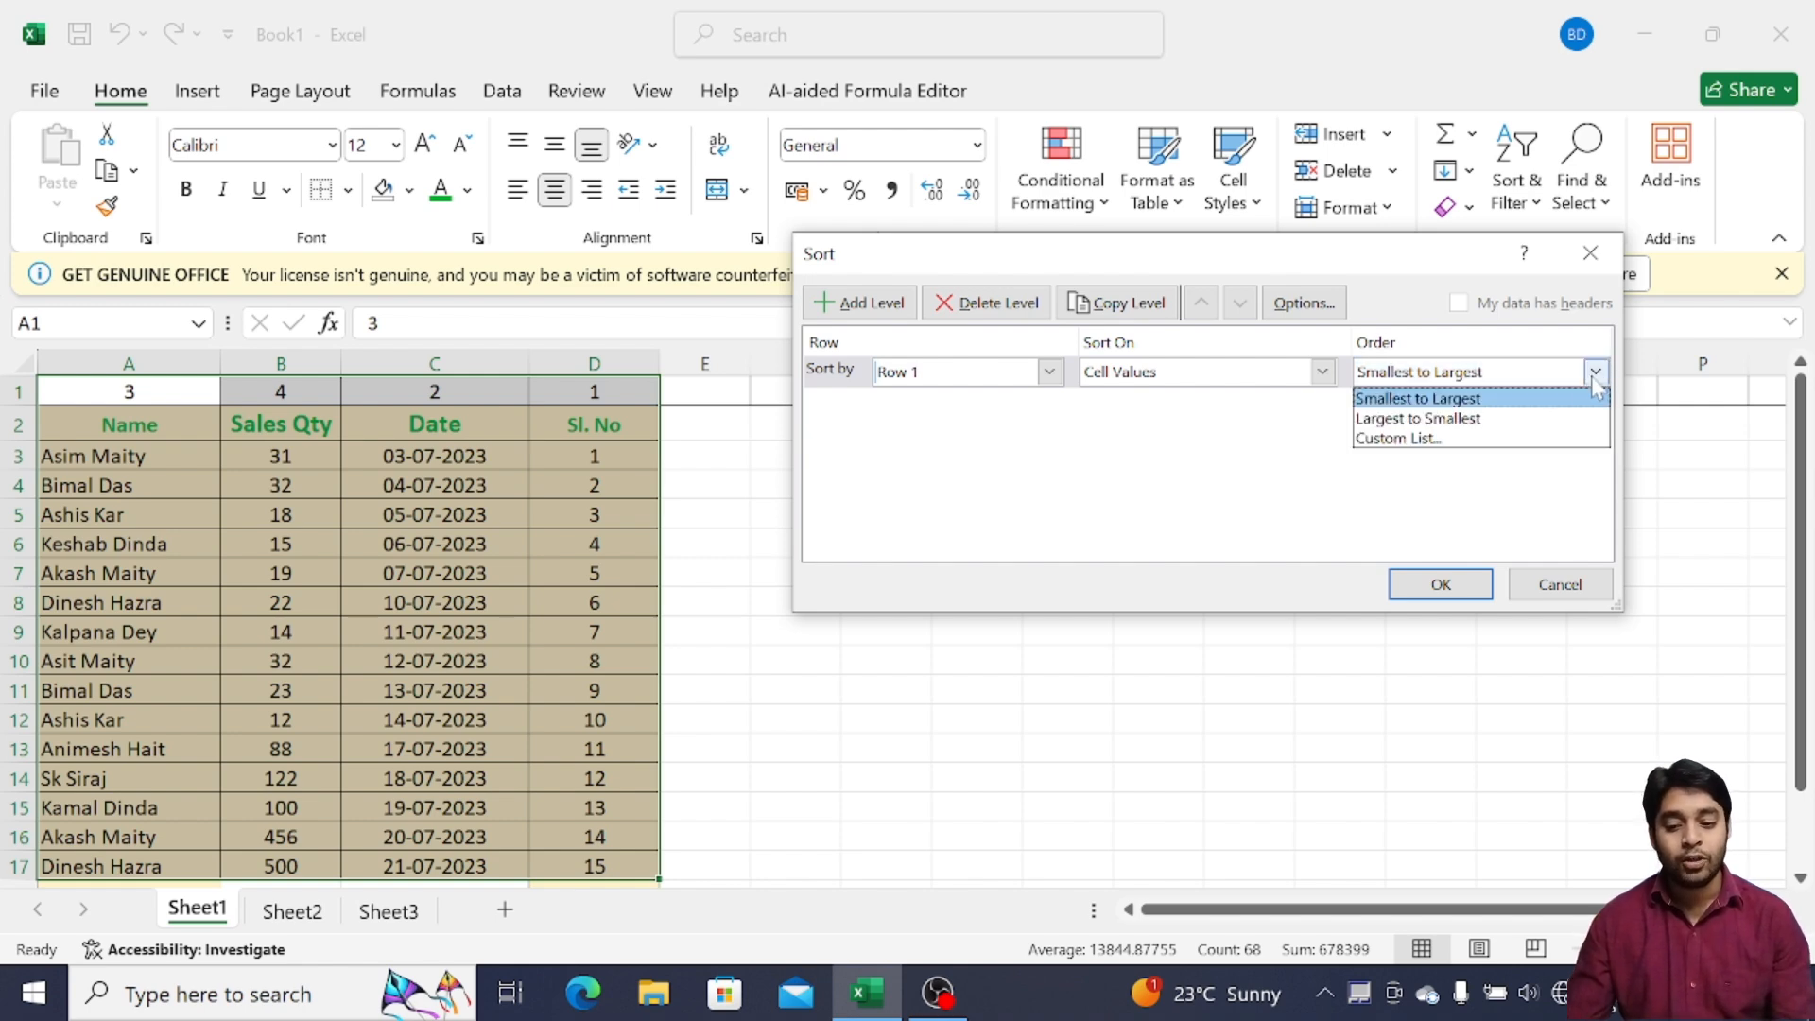
{"action": "left_click", "coordinate": [1449, 401]}
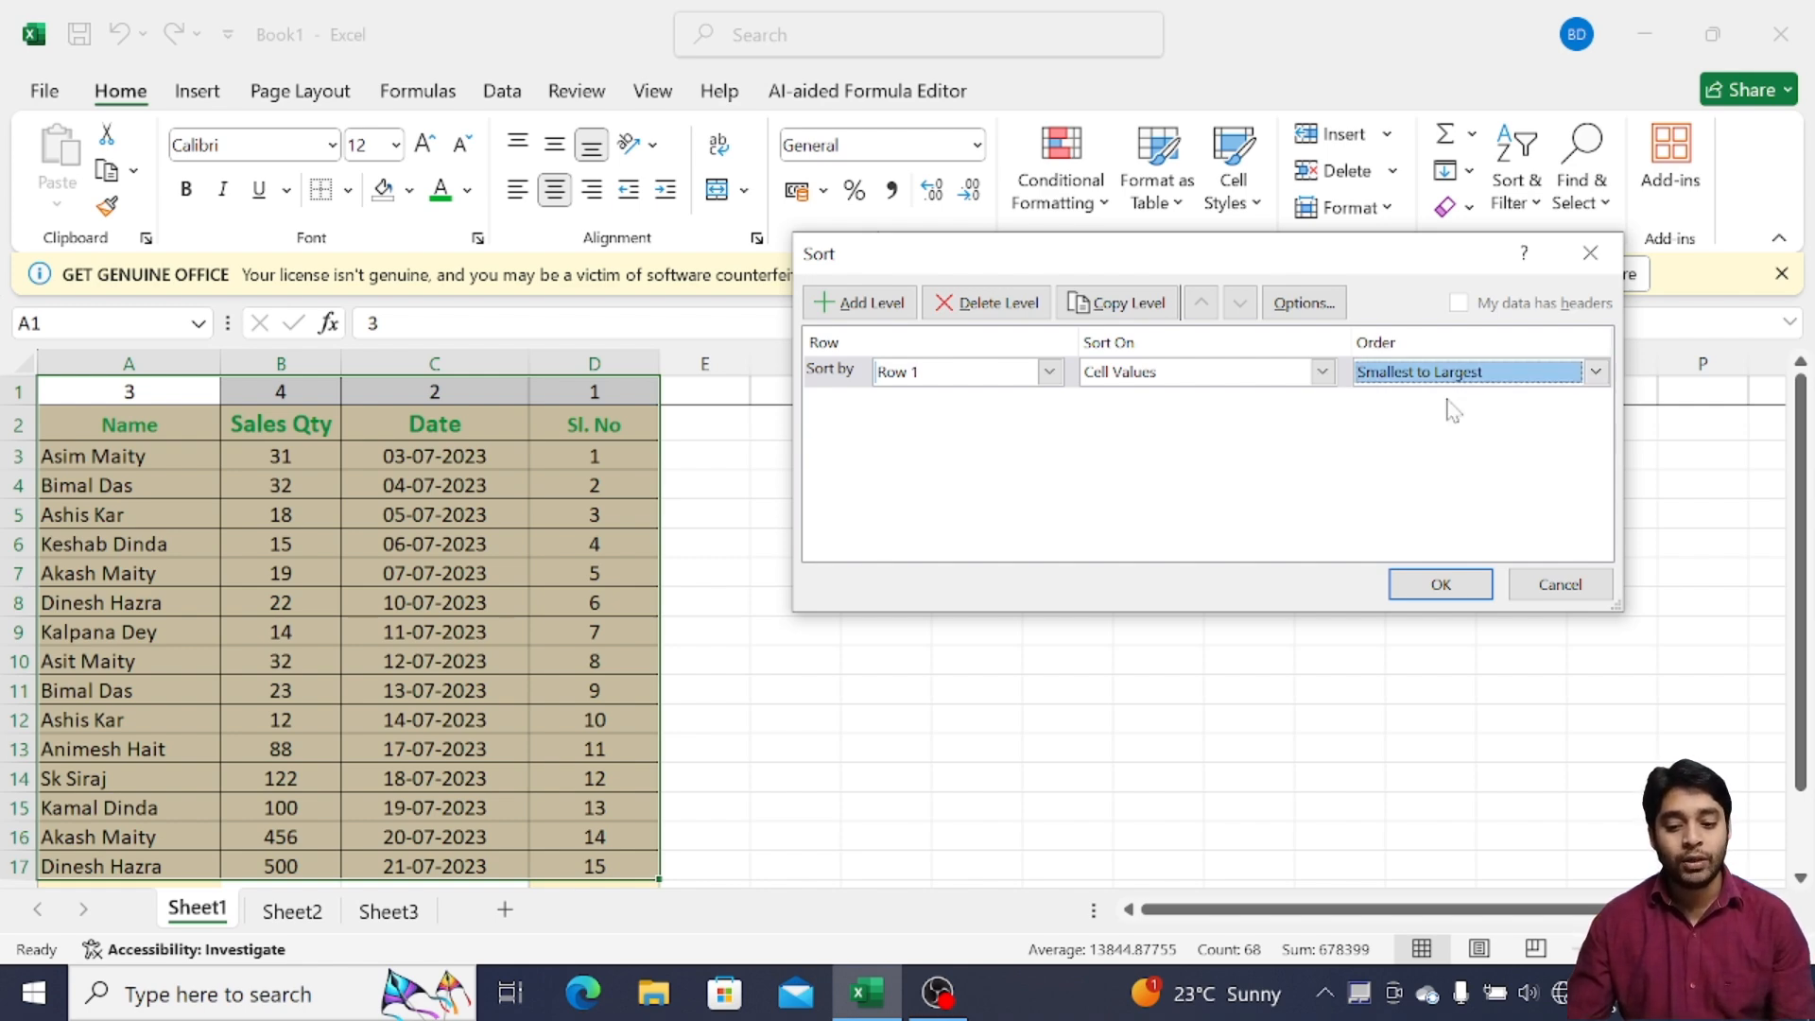
{"action": "left_click", "coordinate": [1436, 586]}
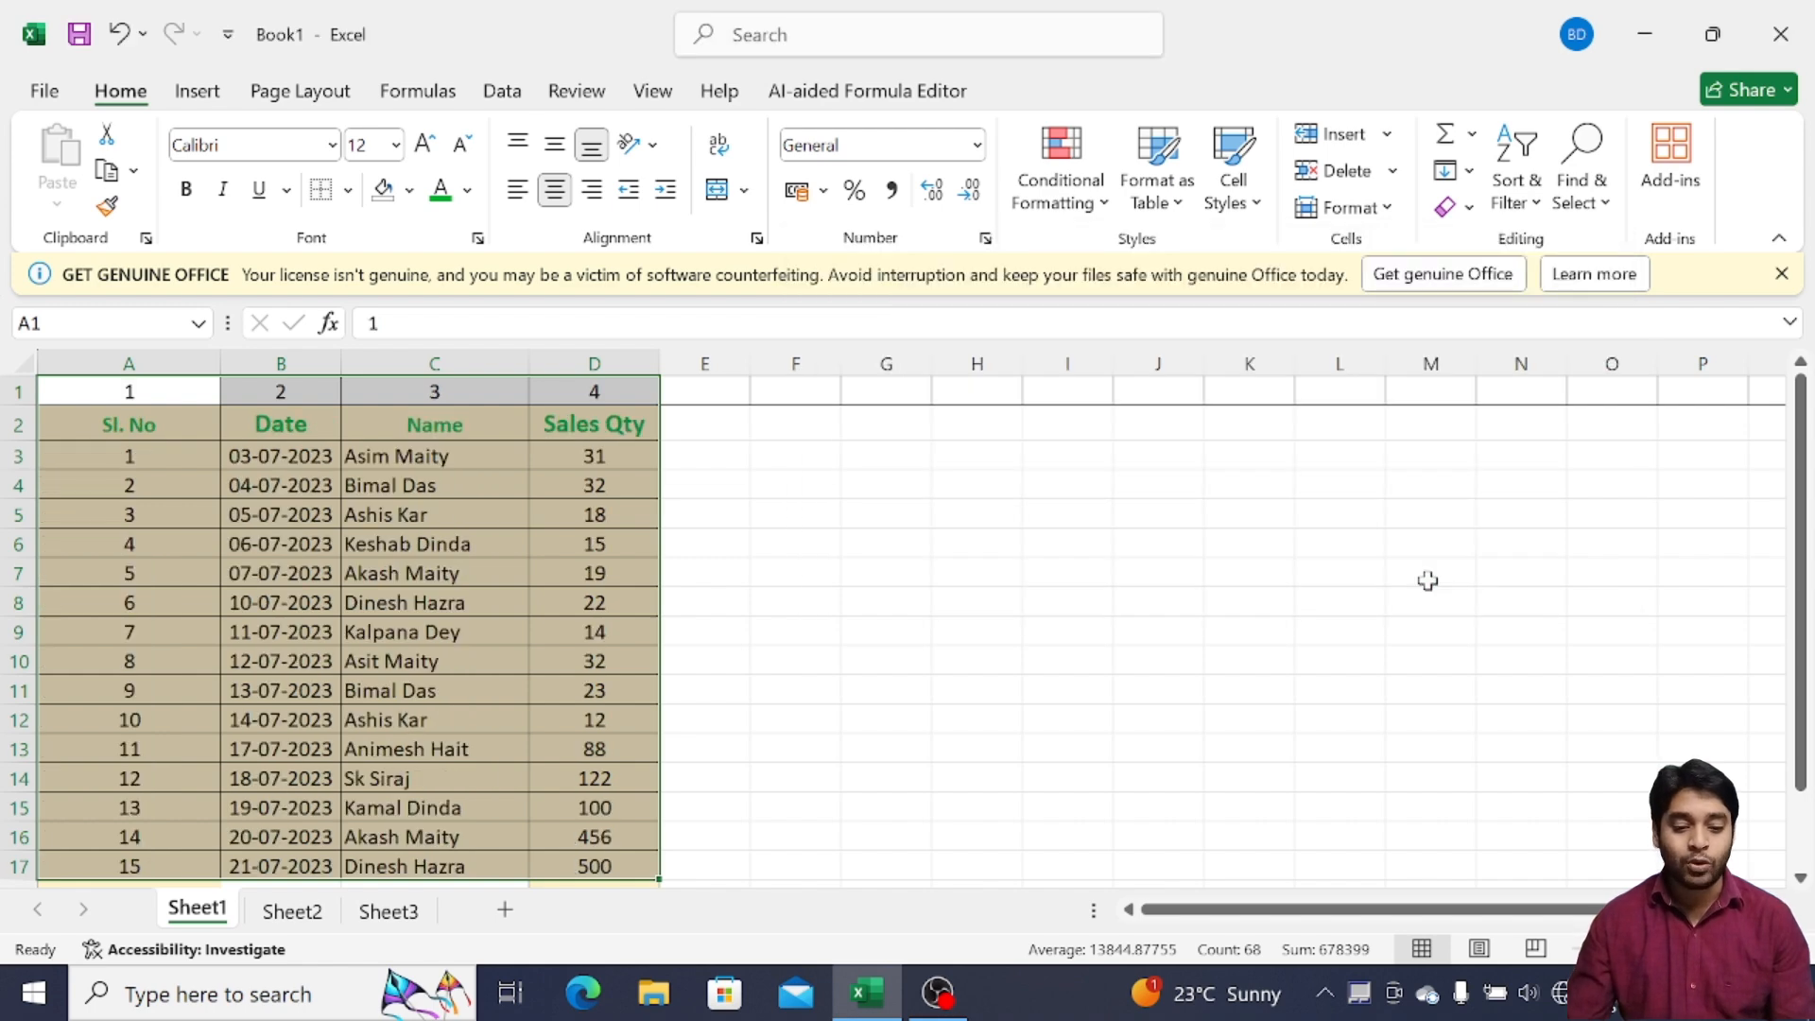
{"action": "left_click", "coordinate": [305, 489]}
{"action": "left_click", "coordinate": [134, 394]}
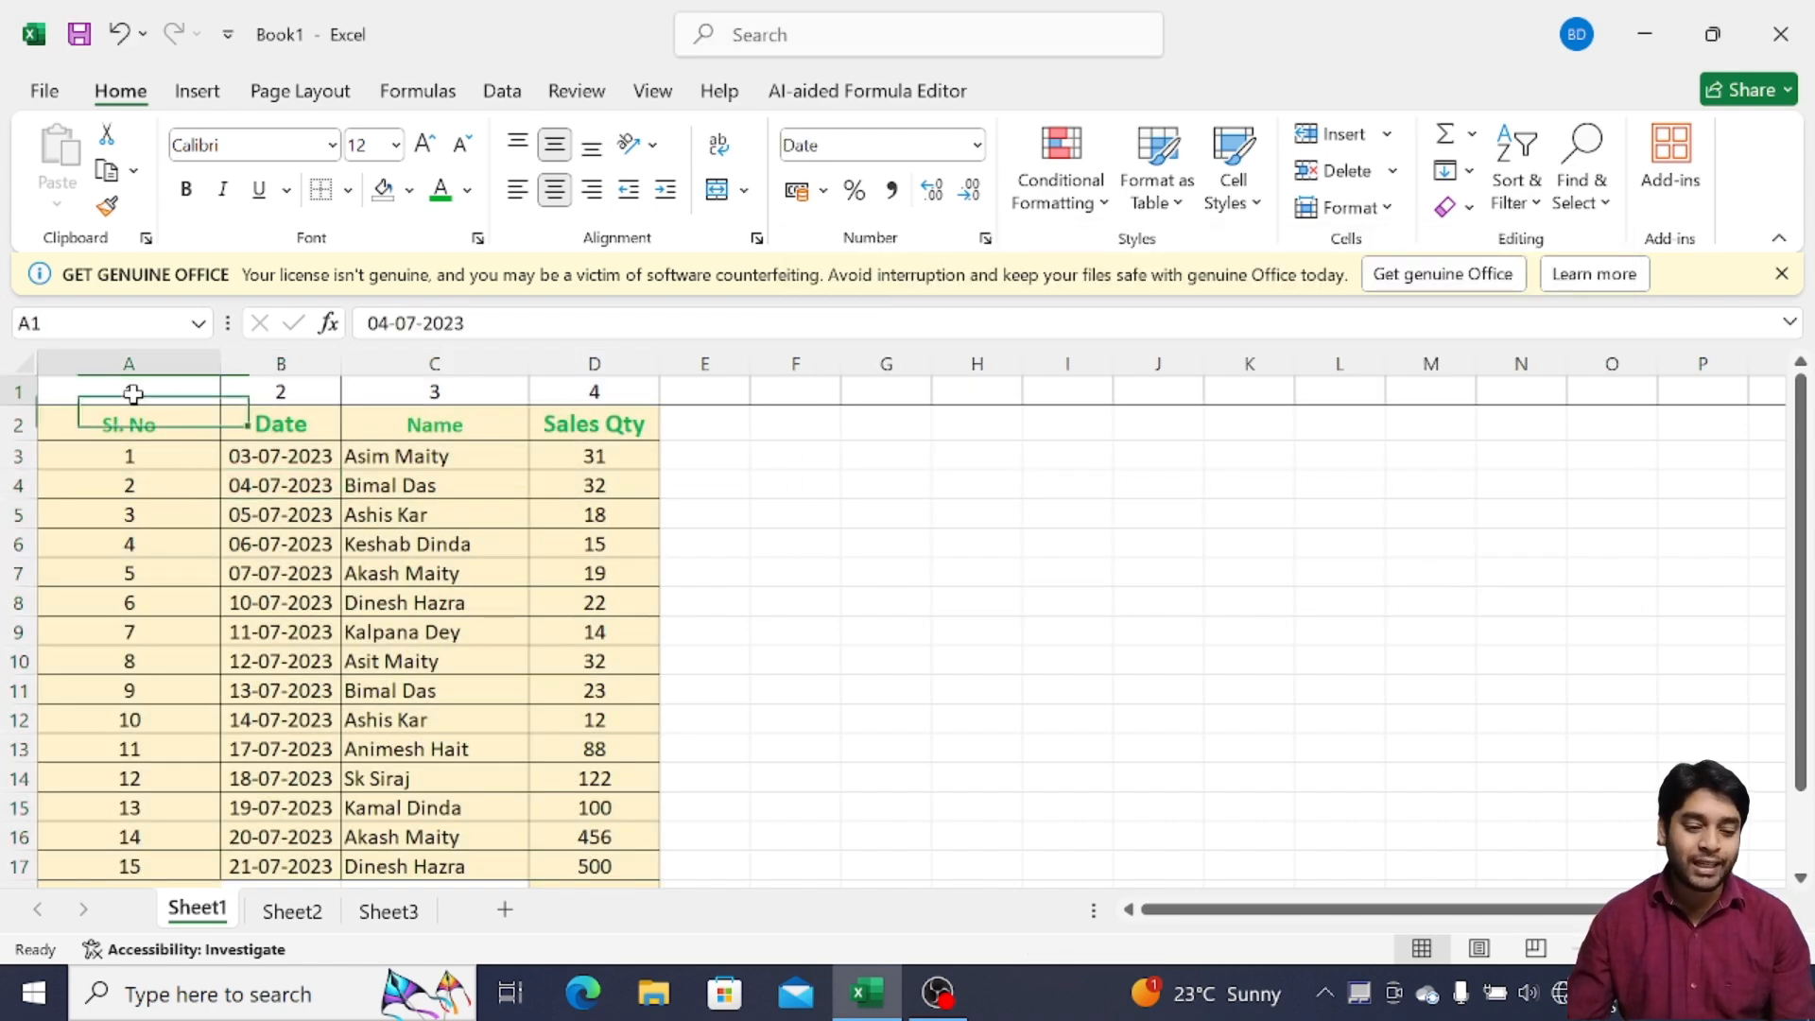
{"action": "left_click", "coordinate": [133, 421]}
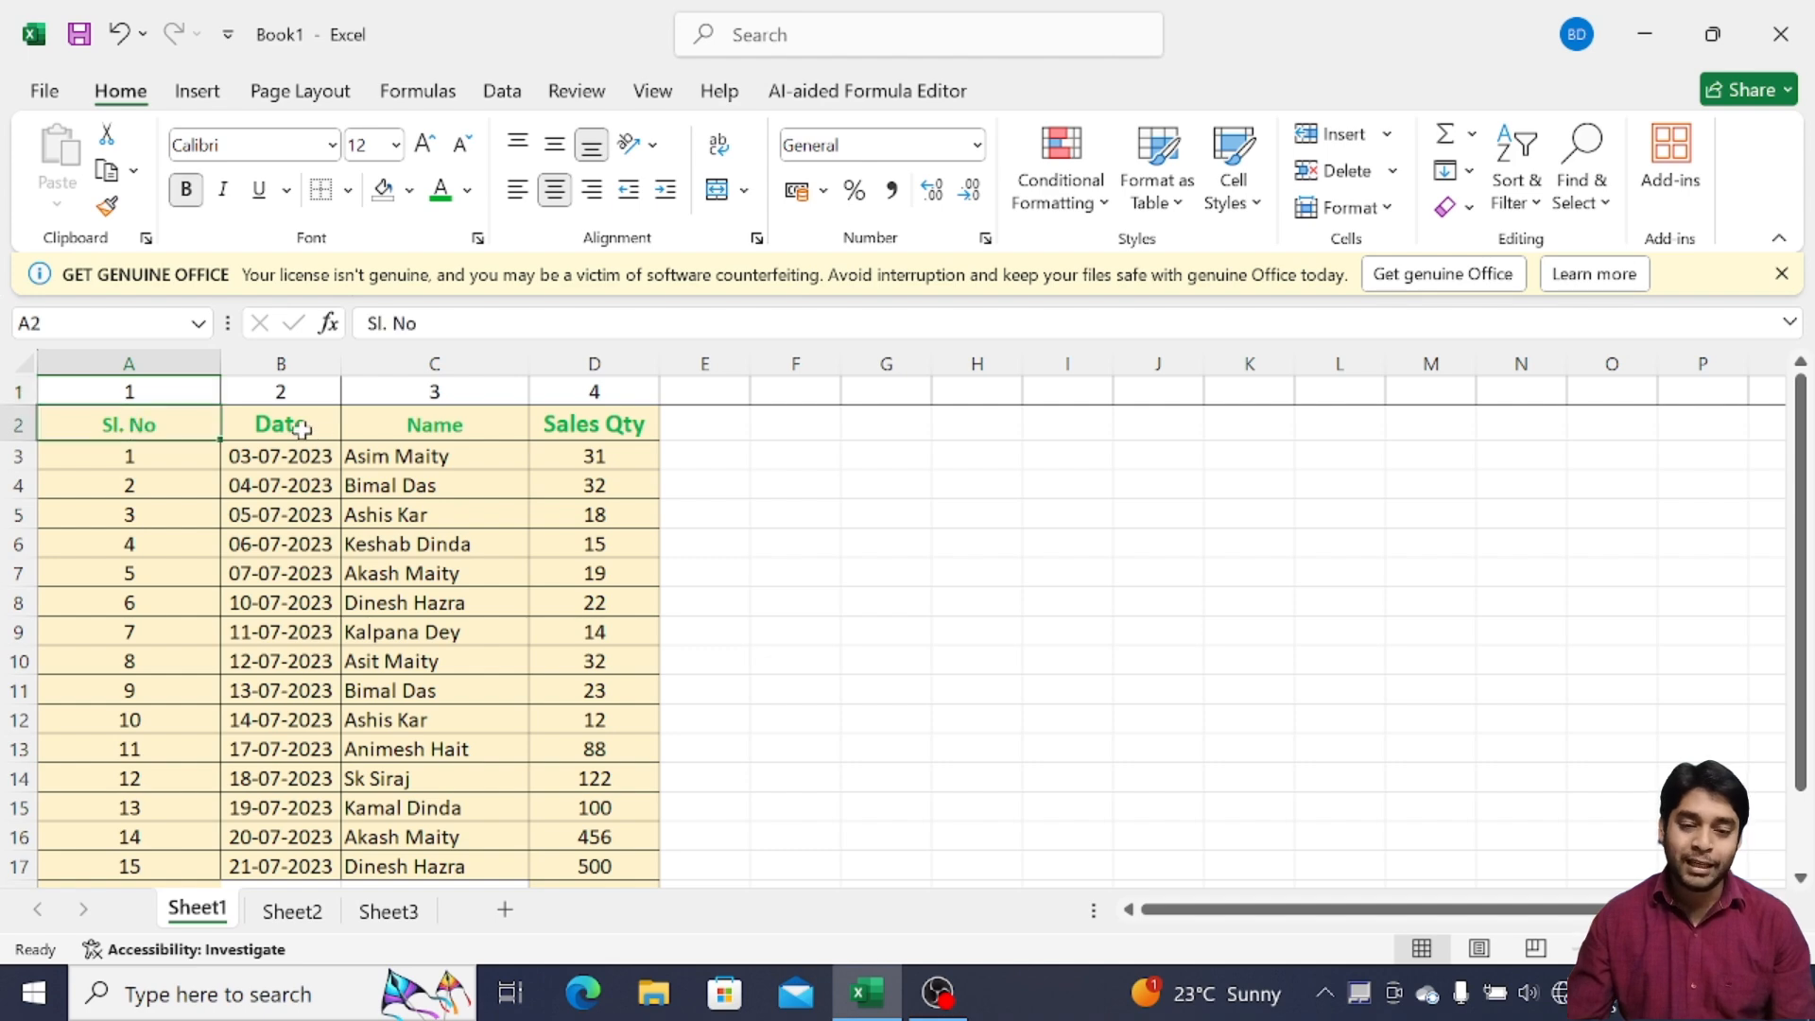
{"action": "left_click", "coordinate": [301, 428]}
{"action": "left_click", "coordinate": [399, 427]}
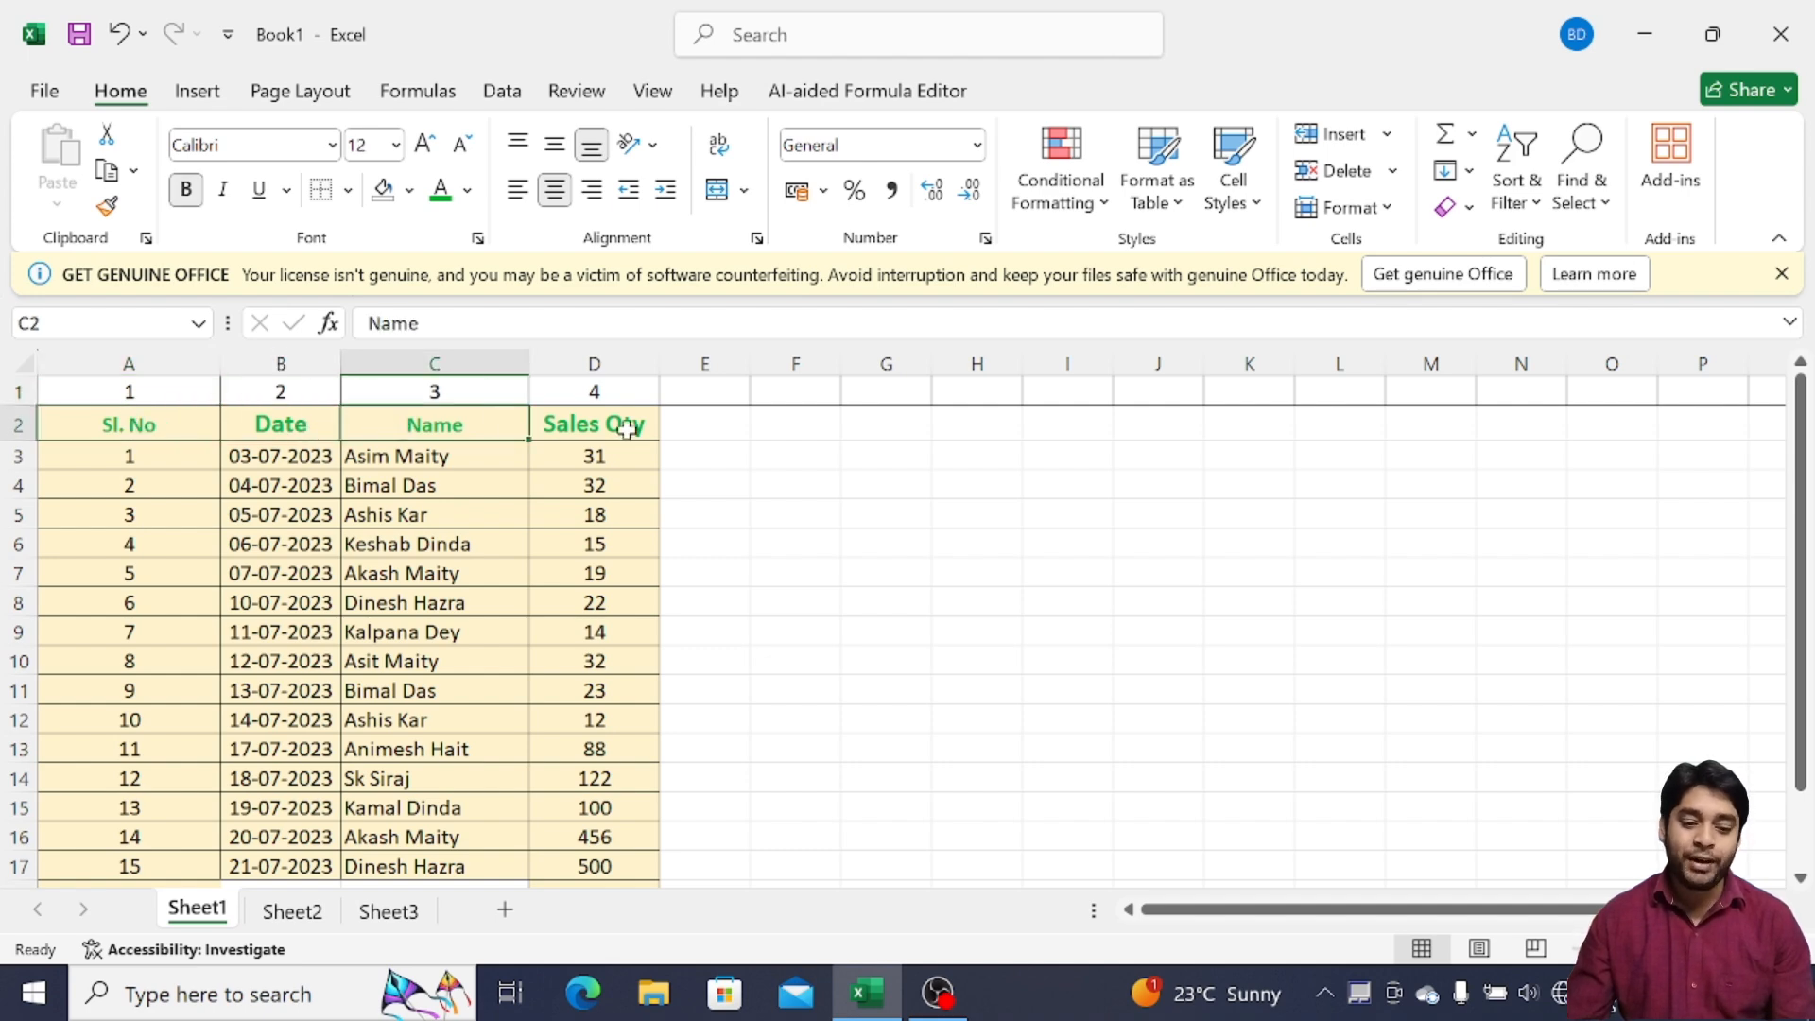
{"action": "left_click", "coordinate": [627, 428]}
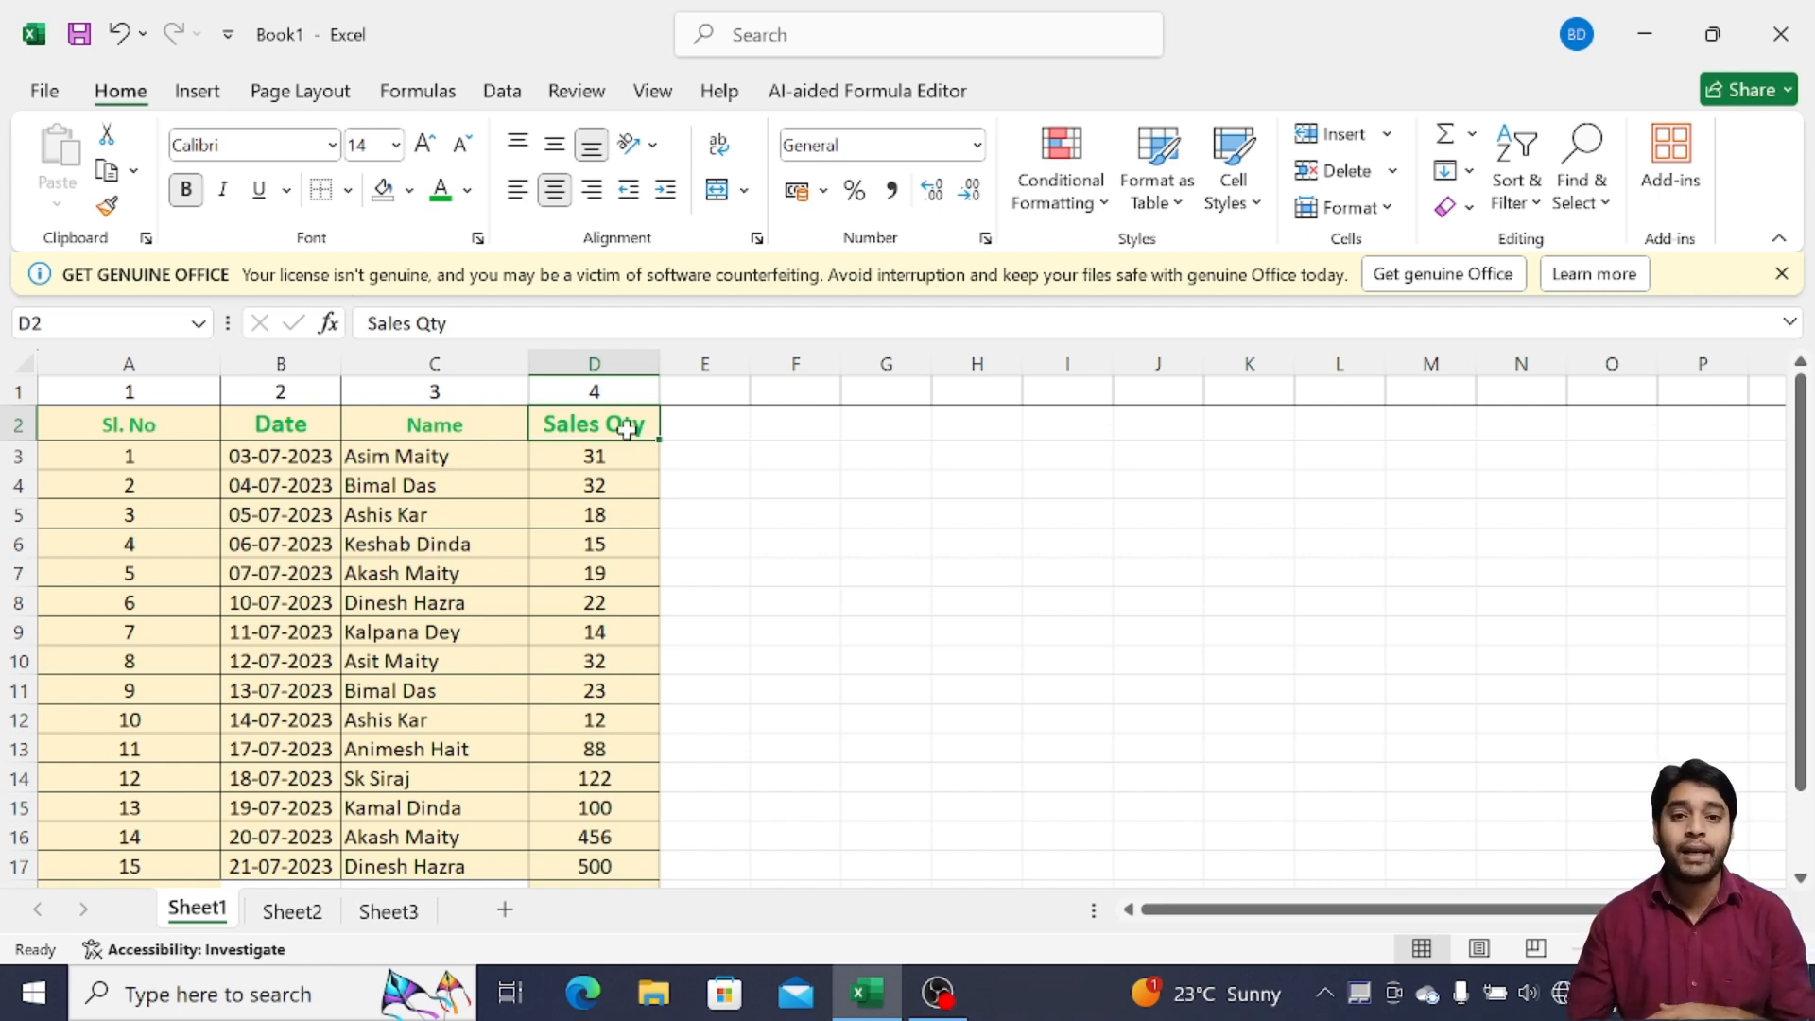
Switch to Sheet2 and check the Emp Name, Emp ID, City and Department cells in row 2
{"action": "left_click", "coordinate": [288, 912]}
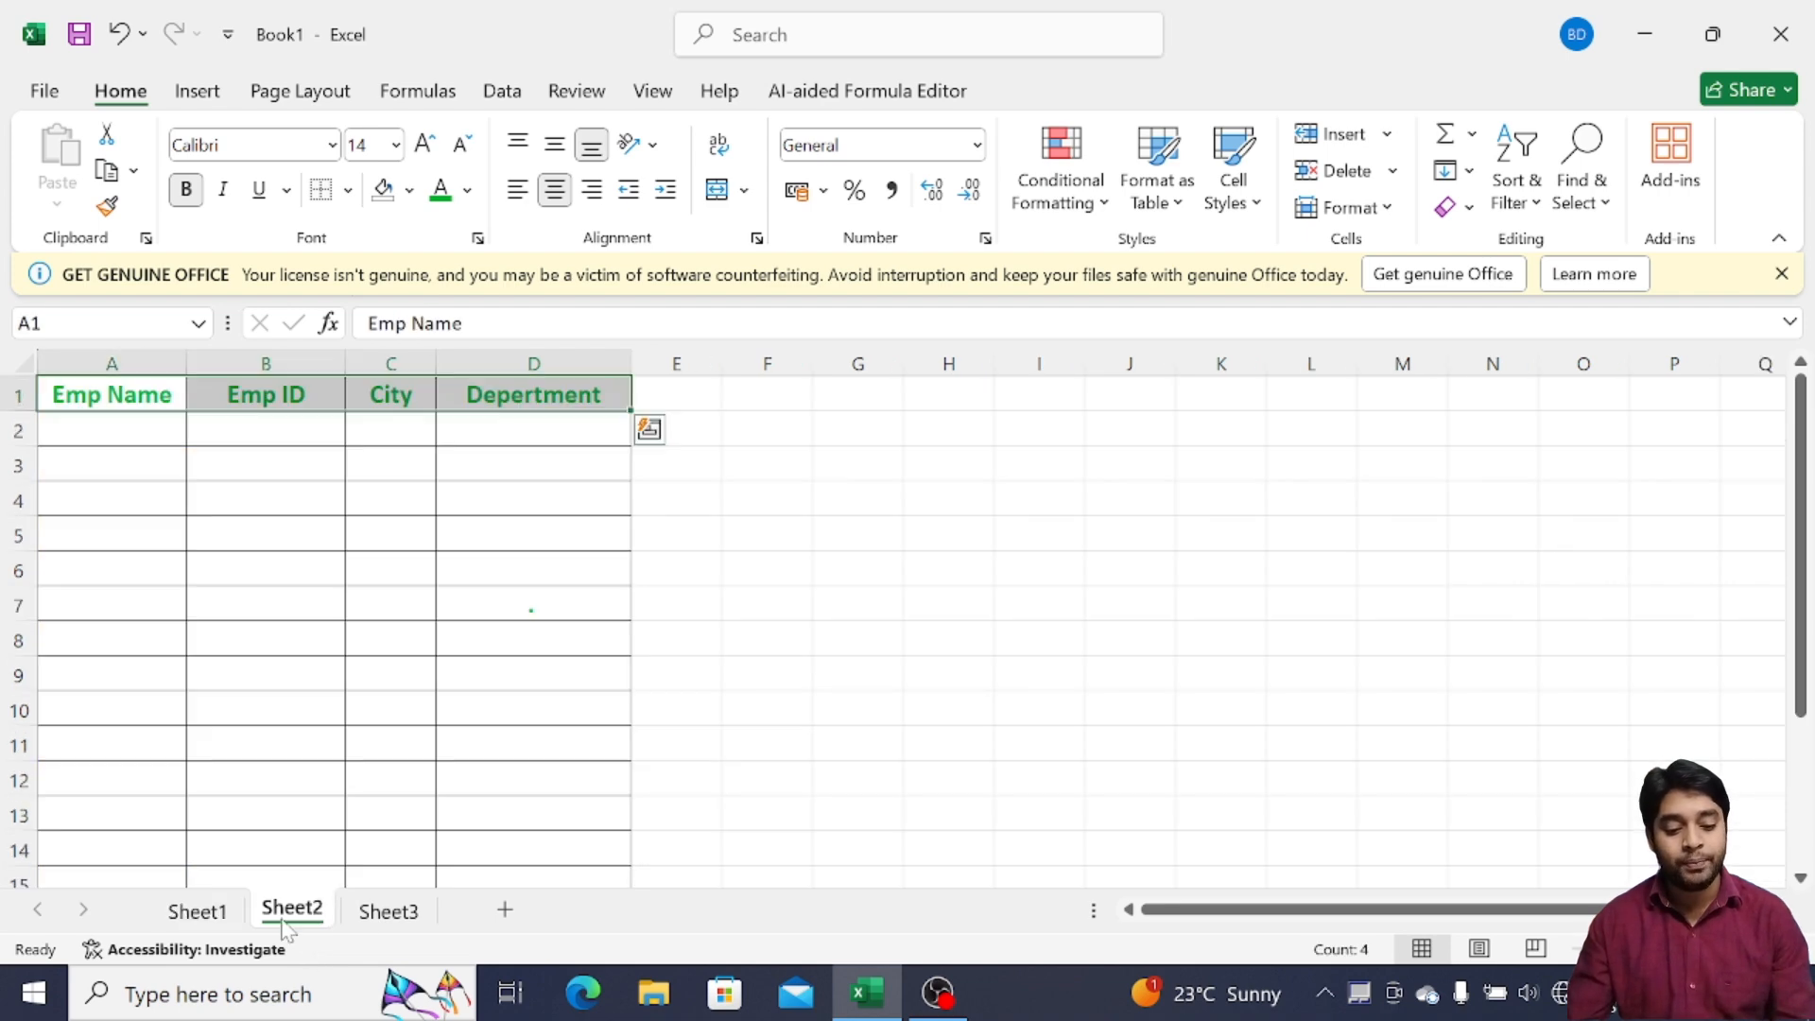
{"action": "left_click", "coordinate": [123, 422]}
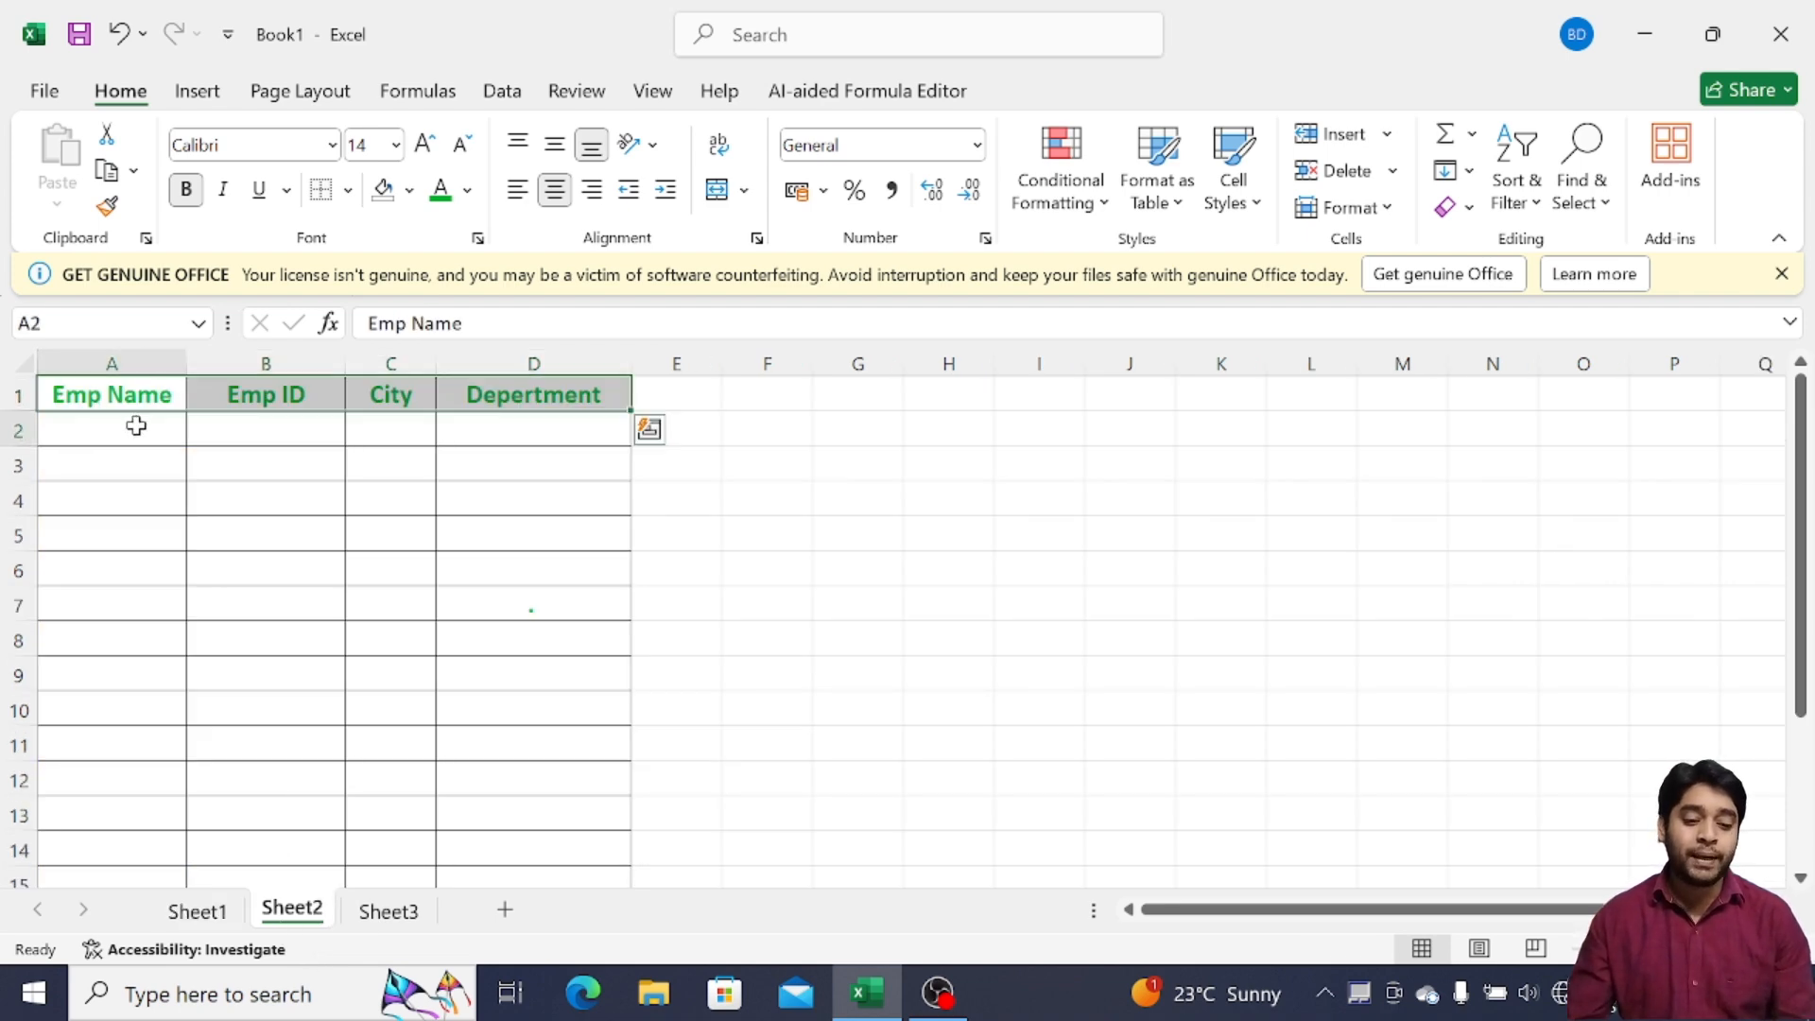
{"action": "left_click", "coordinate": [264, 434]}
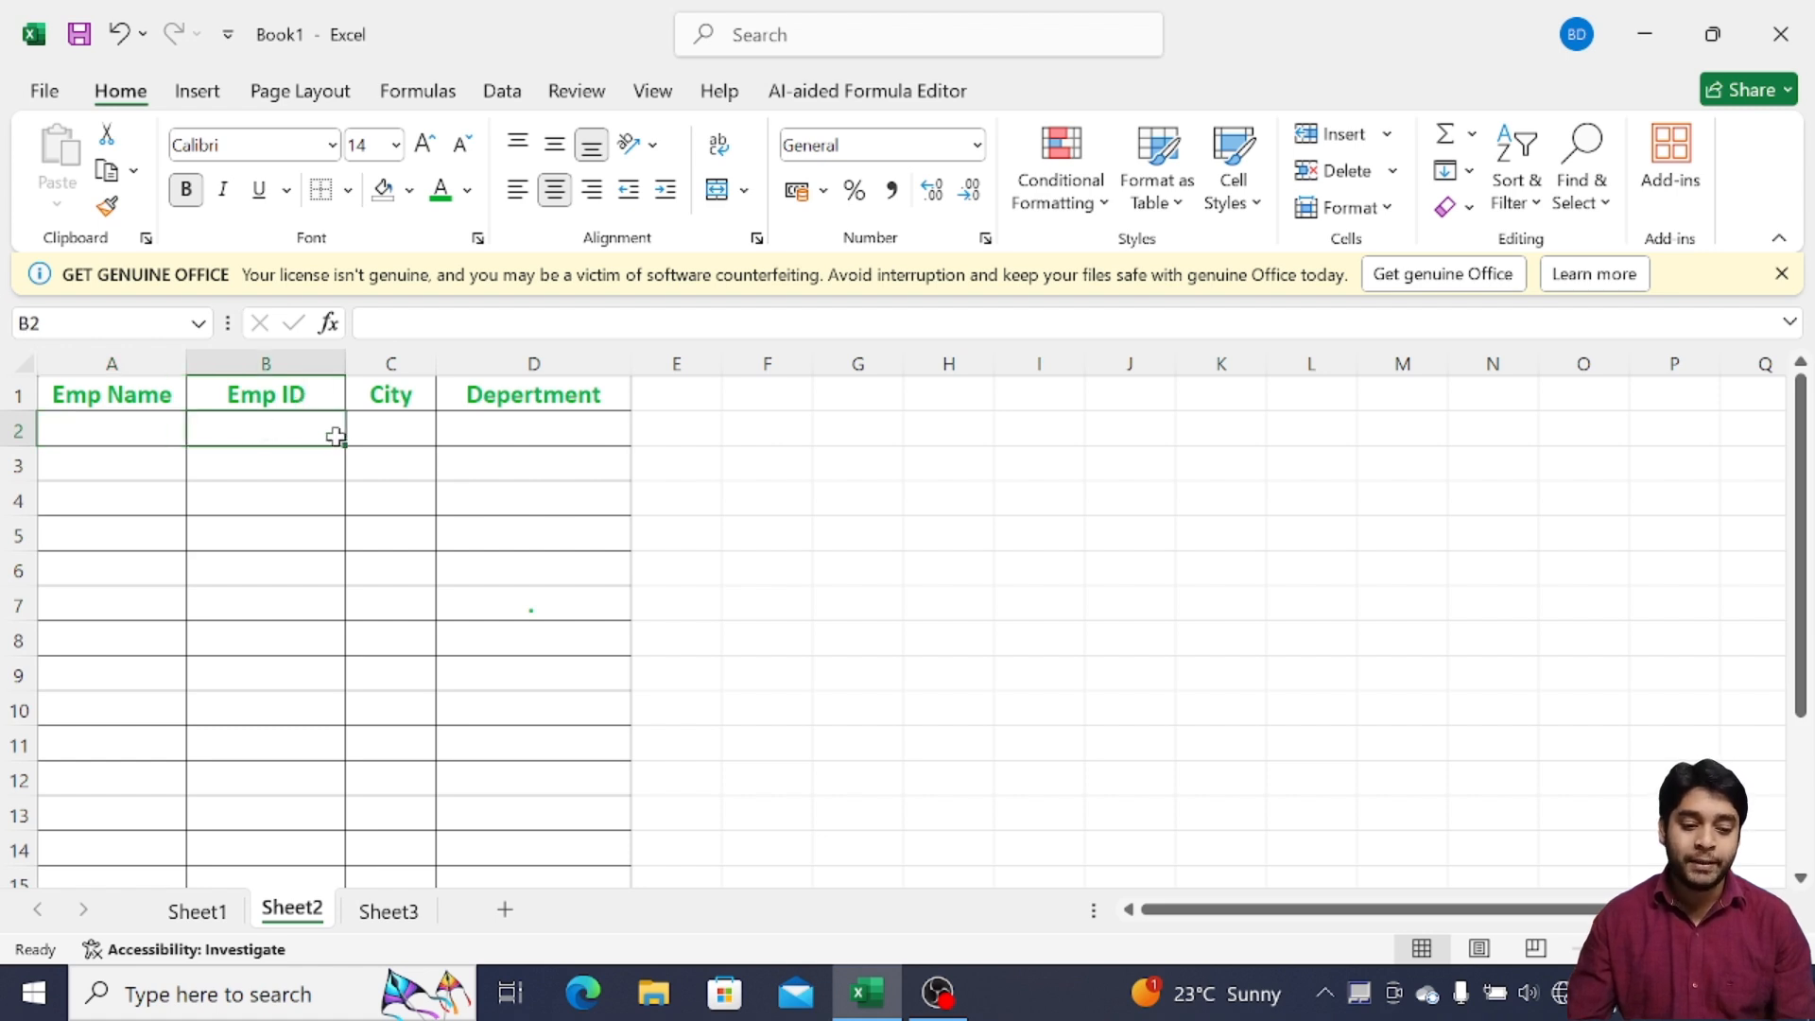
{"action": "left_click", "coordinate": [405, 430]}
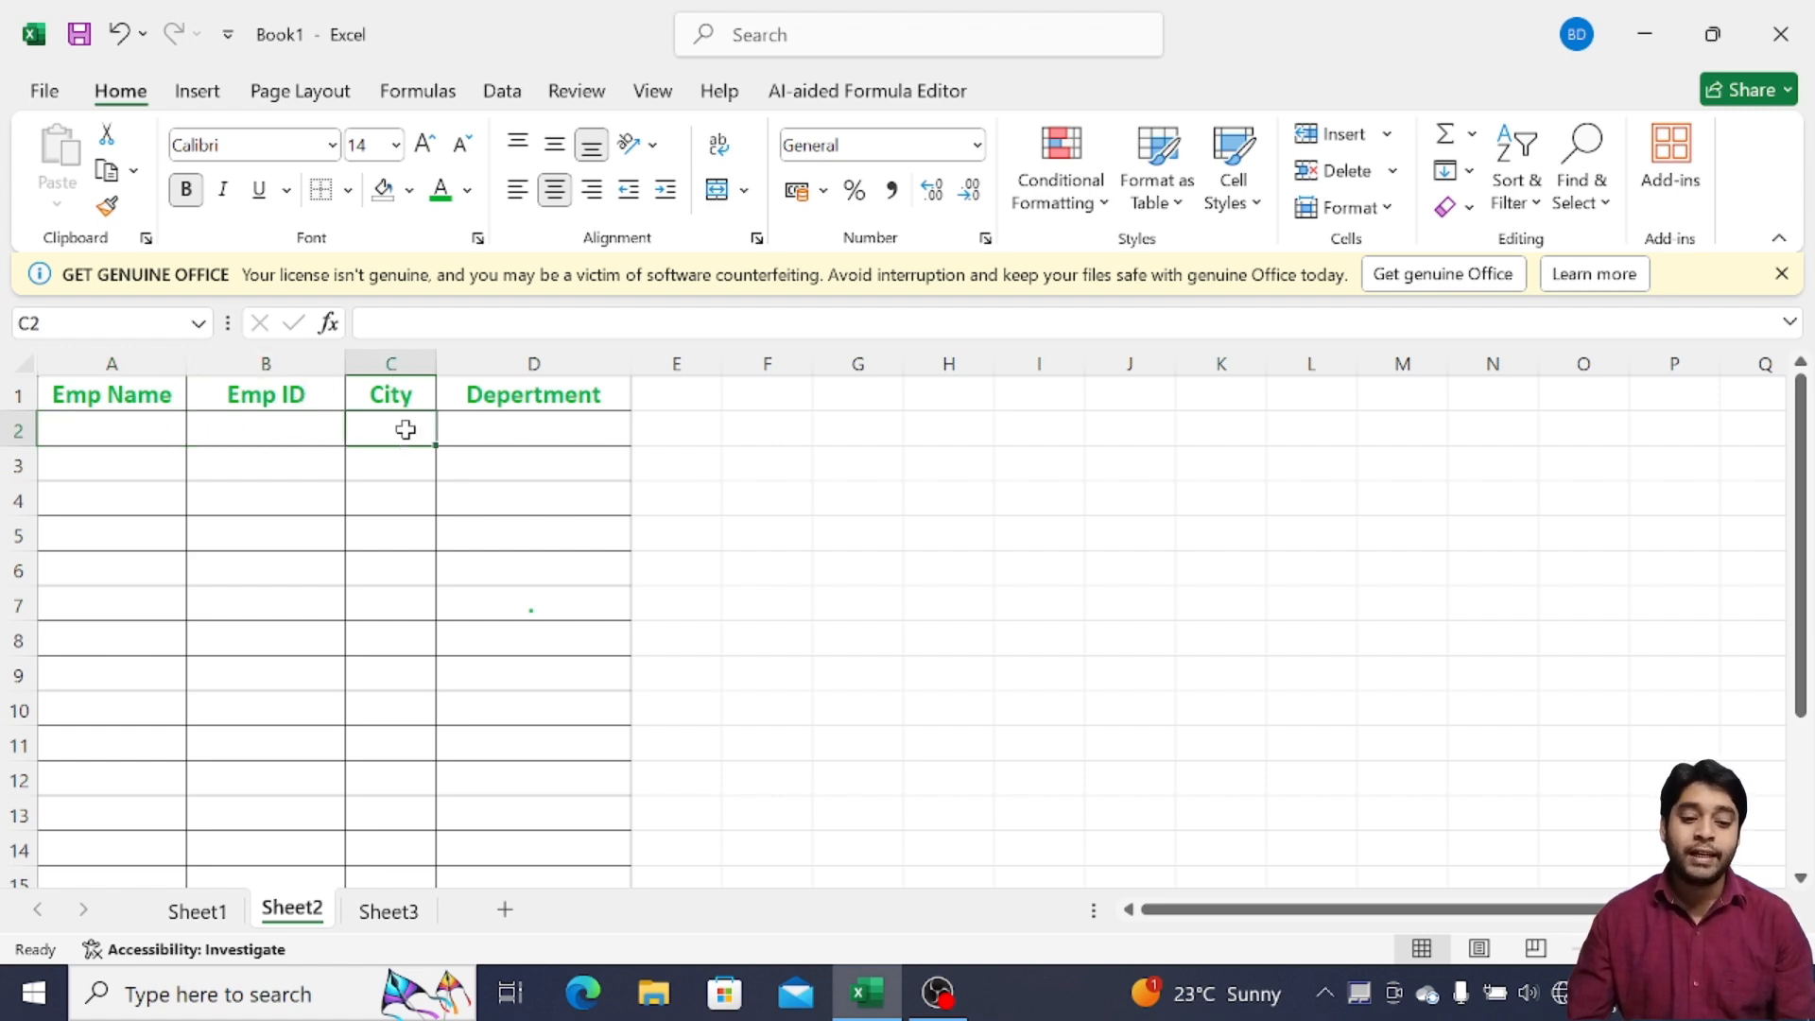
{"action": "left_click", "coordinate": [491, 428]}
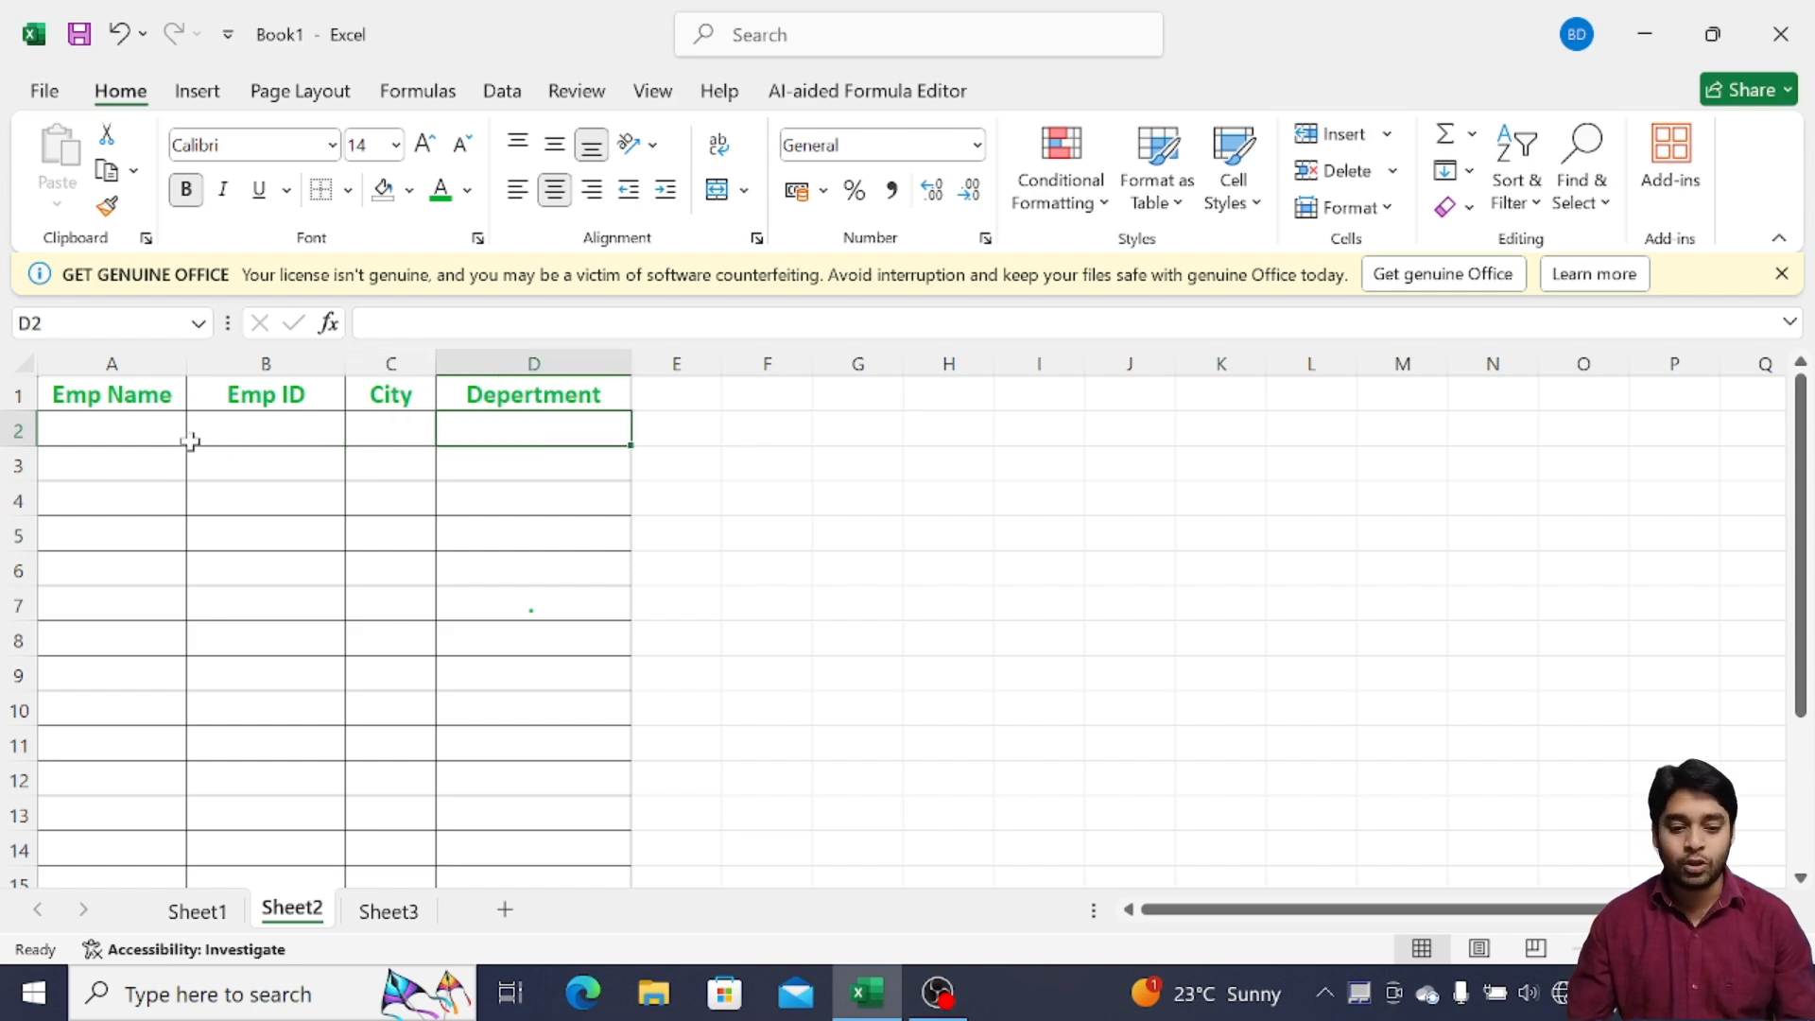
{"action": "left_click", "coordinate": [132, 427]}
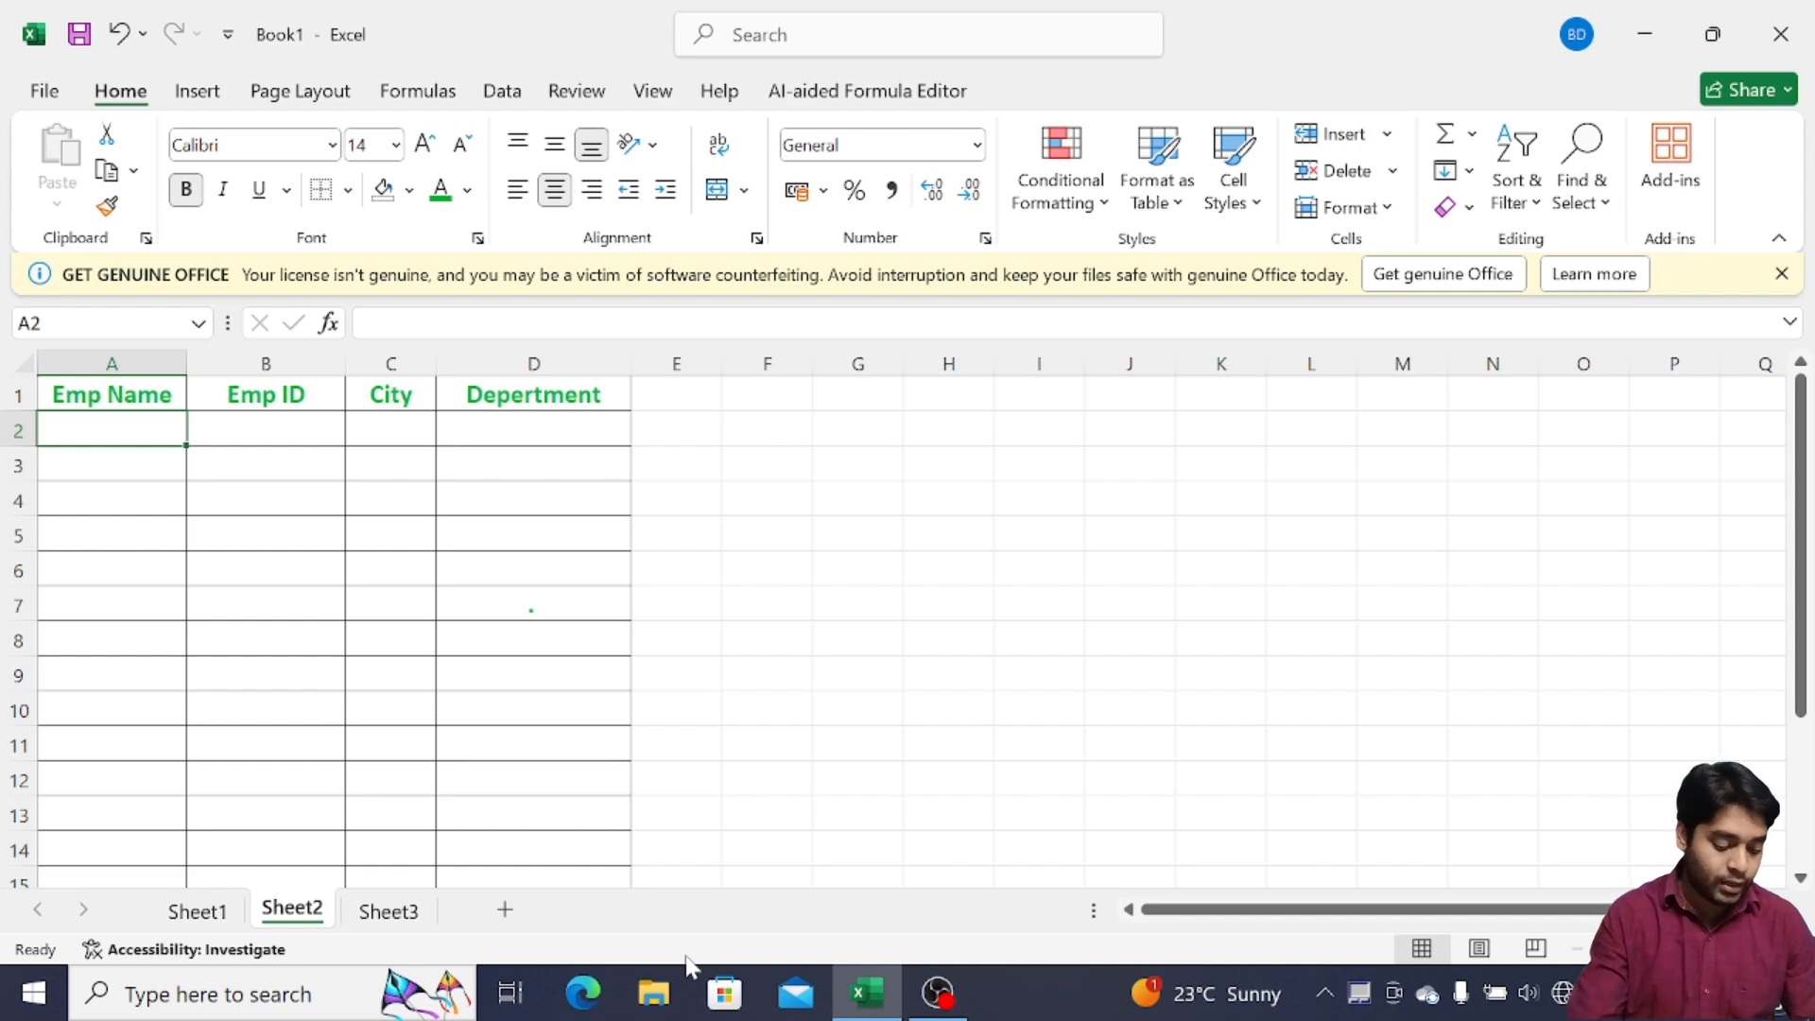
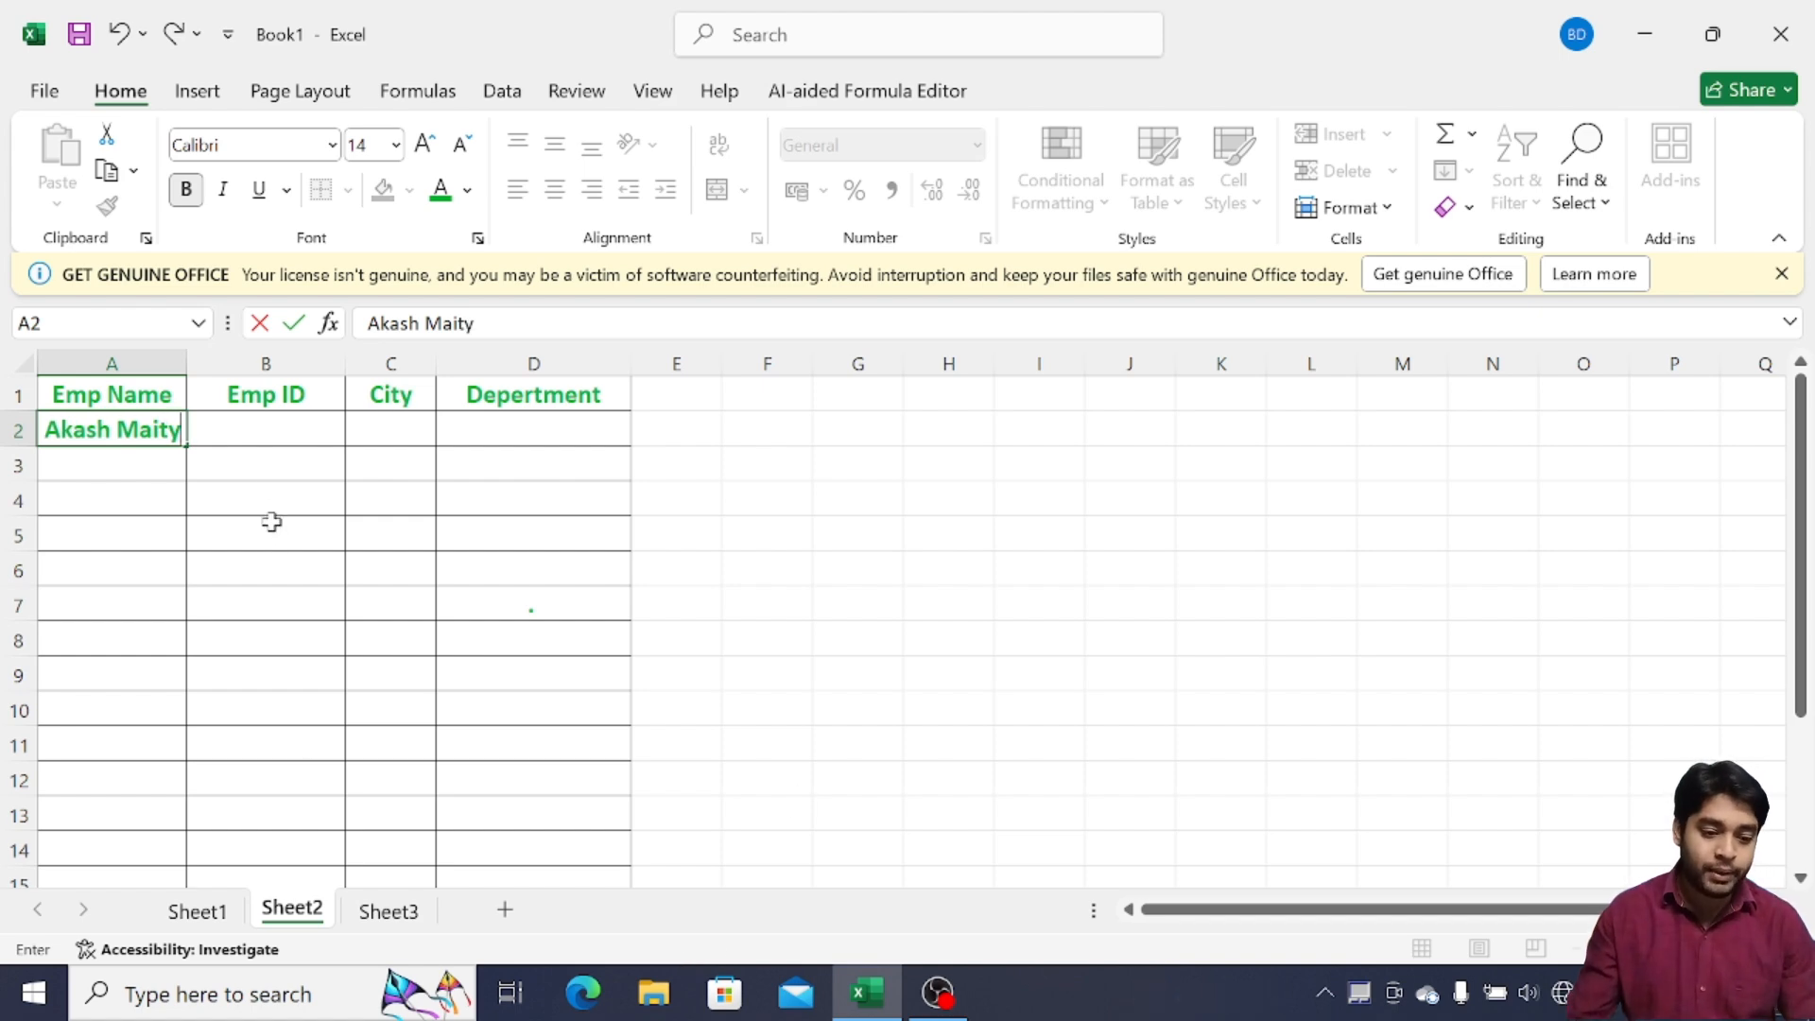
Enter the employee's name, employee ID and city Kolkata into A2:C2
{"action": "left_click", "coordinate": [272, 462]}
{"action": "left_click", "coordinate": [263, 431]}
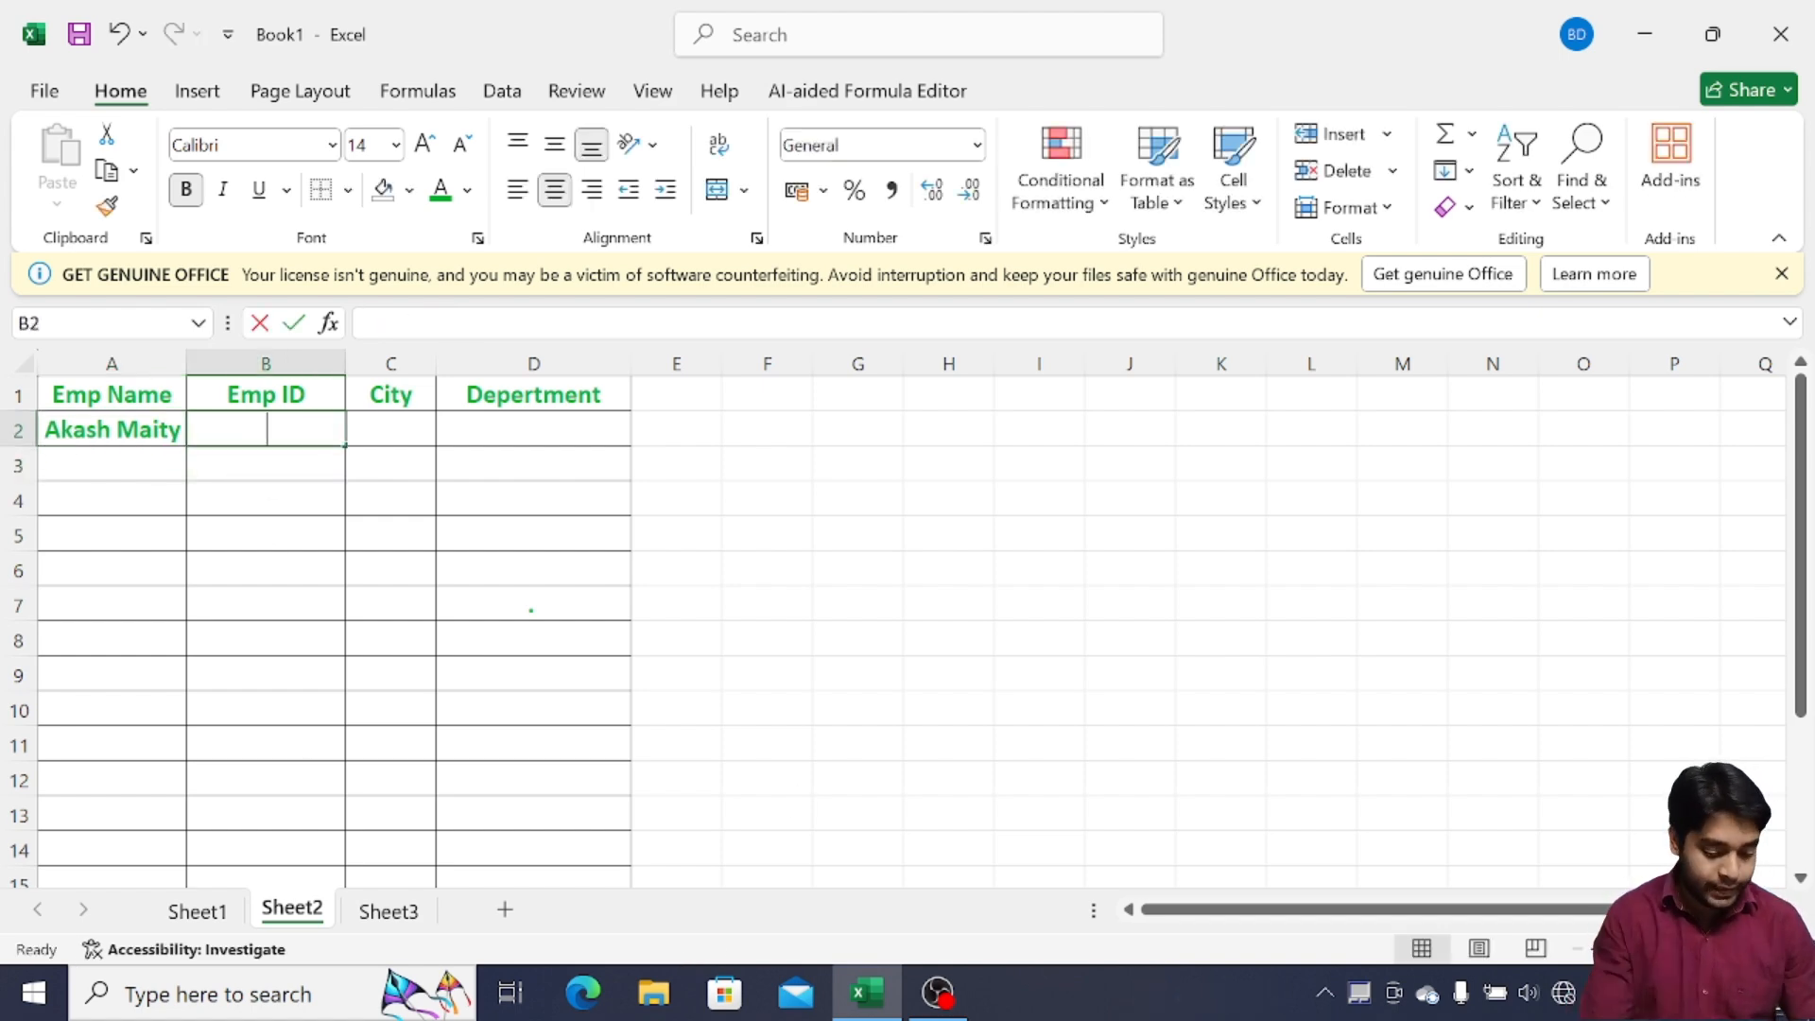
{"action": "type", "text": "WB"}
{"action": "type", "text": "1025"}
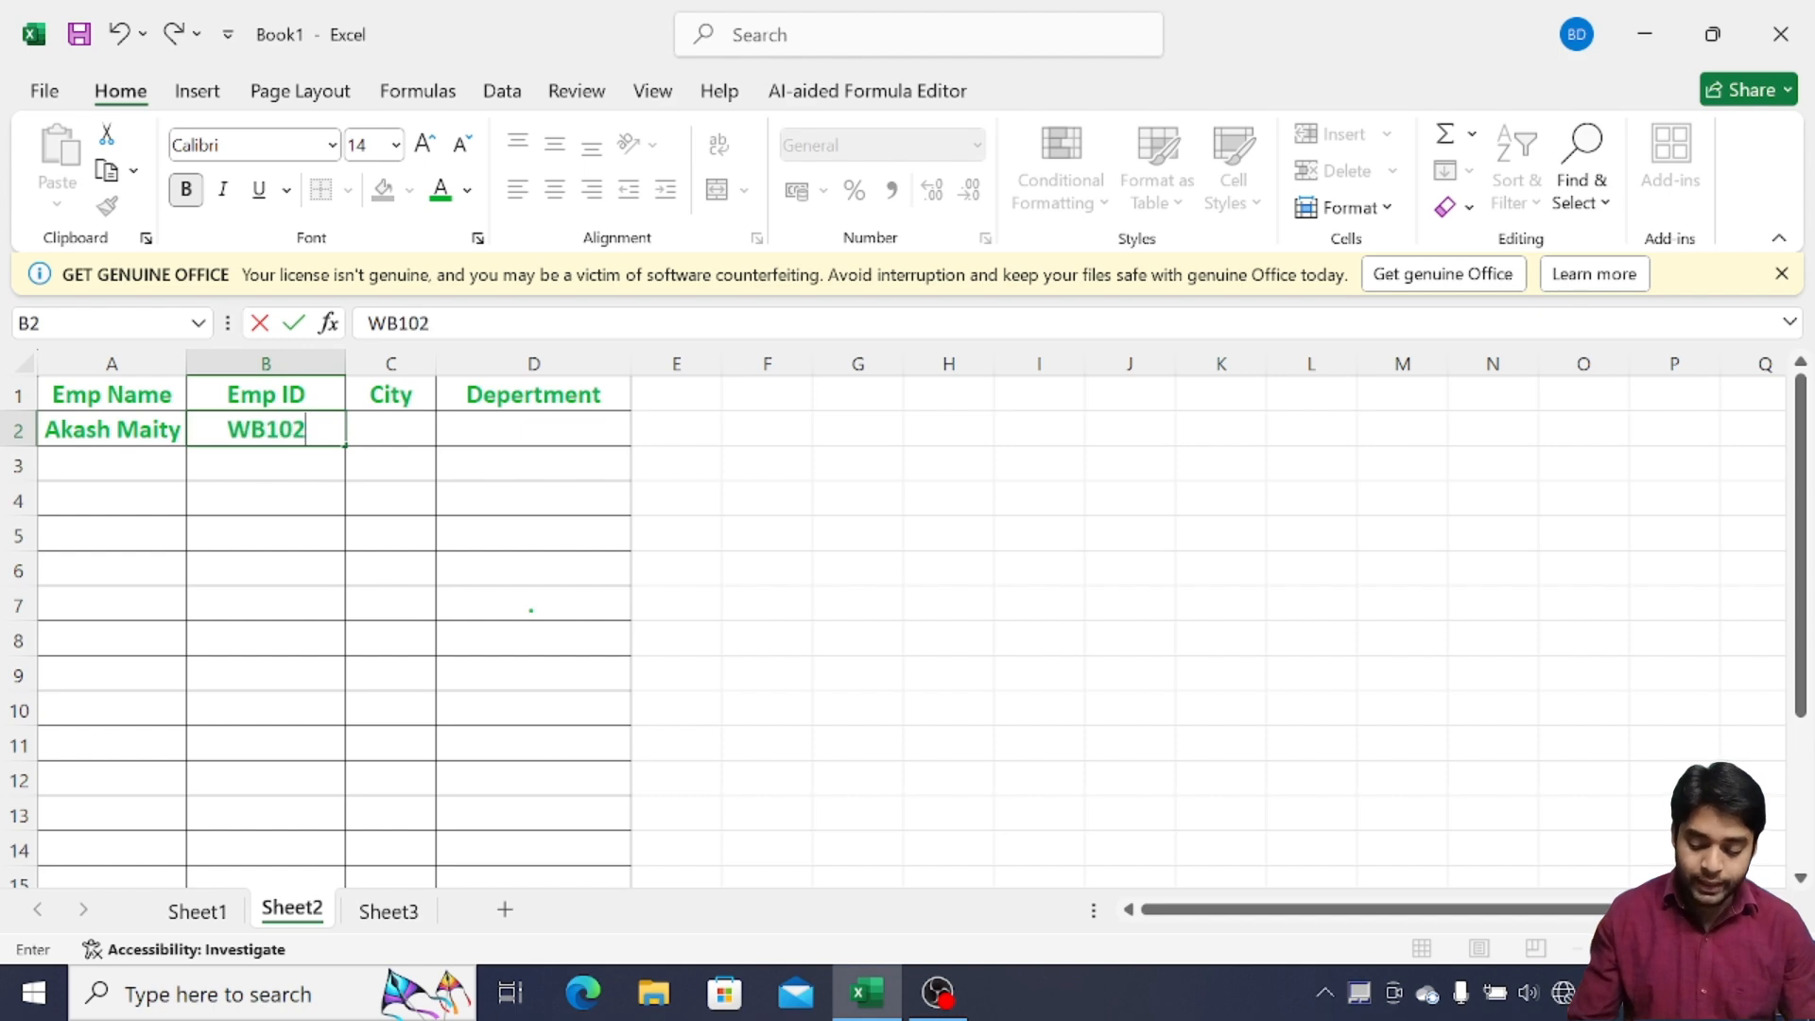
{"action": "left_click", "coordinate": [402, 433]}
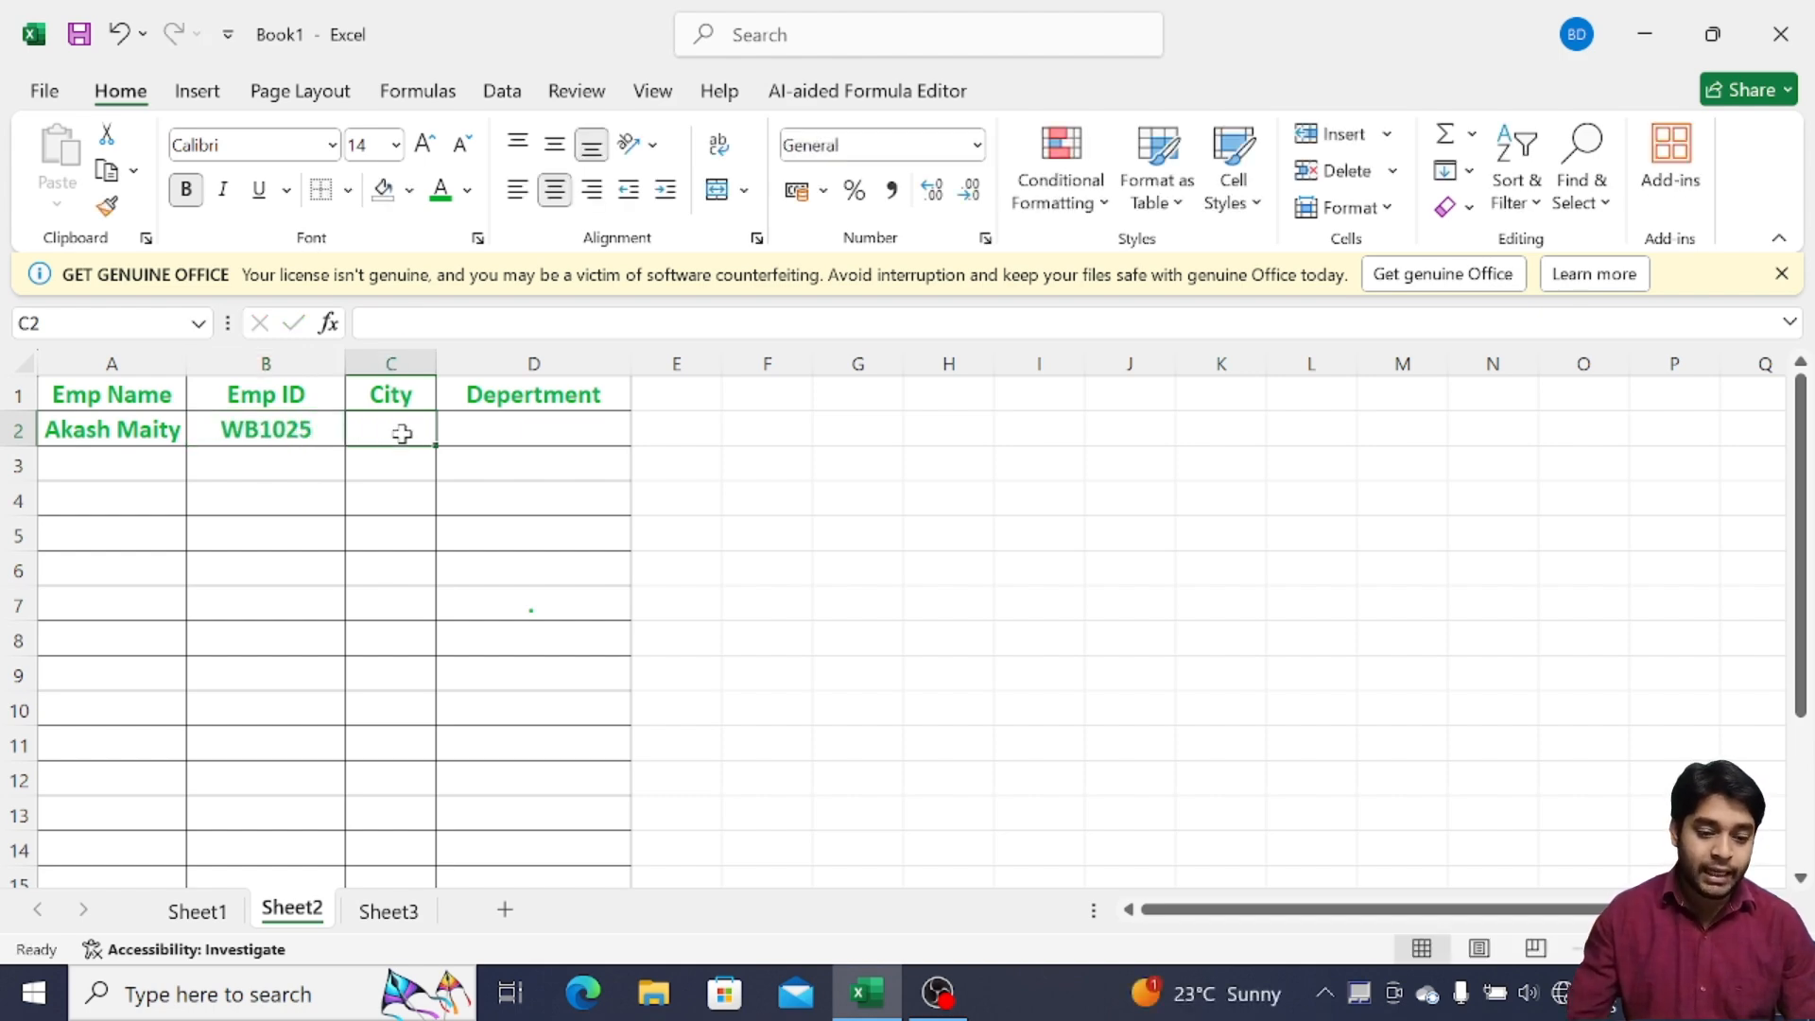
{"action": "type", "text": "Kolkata"}
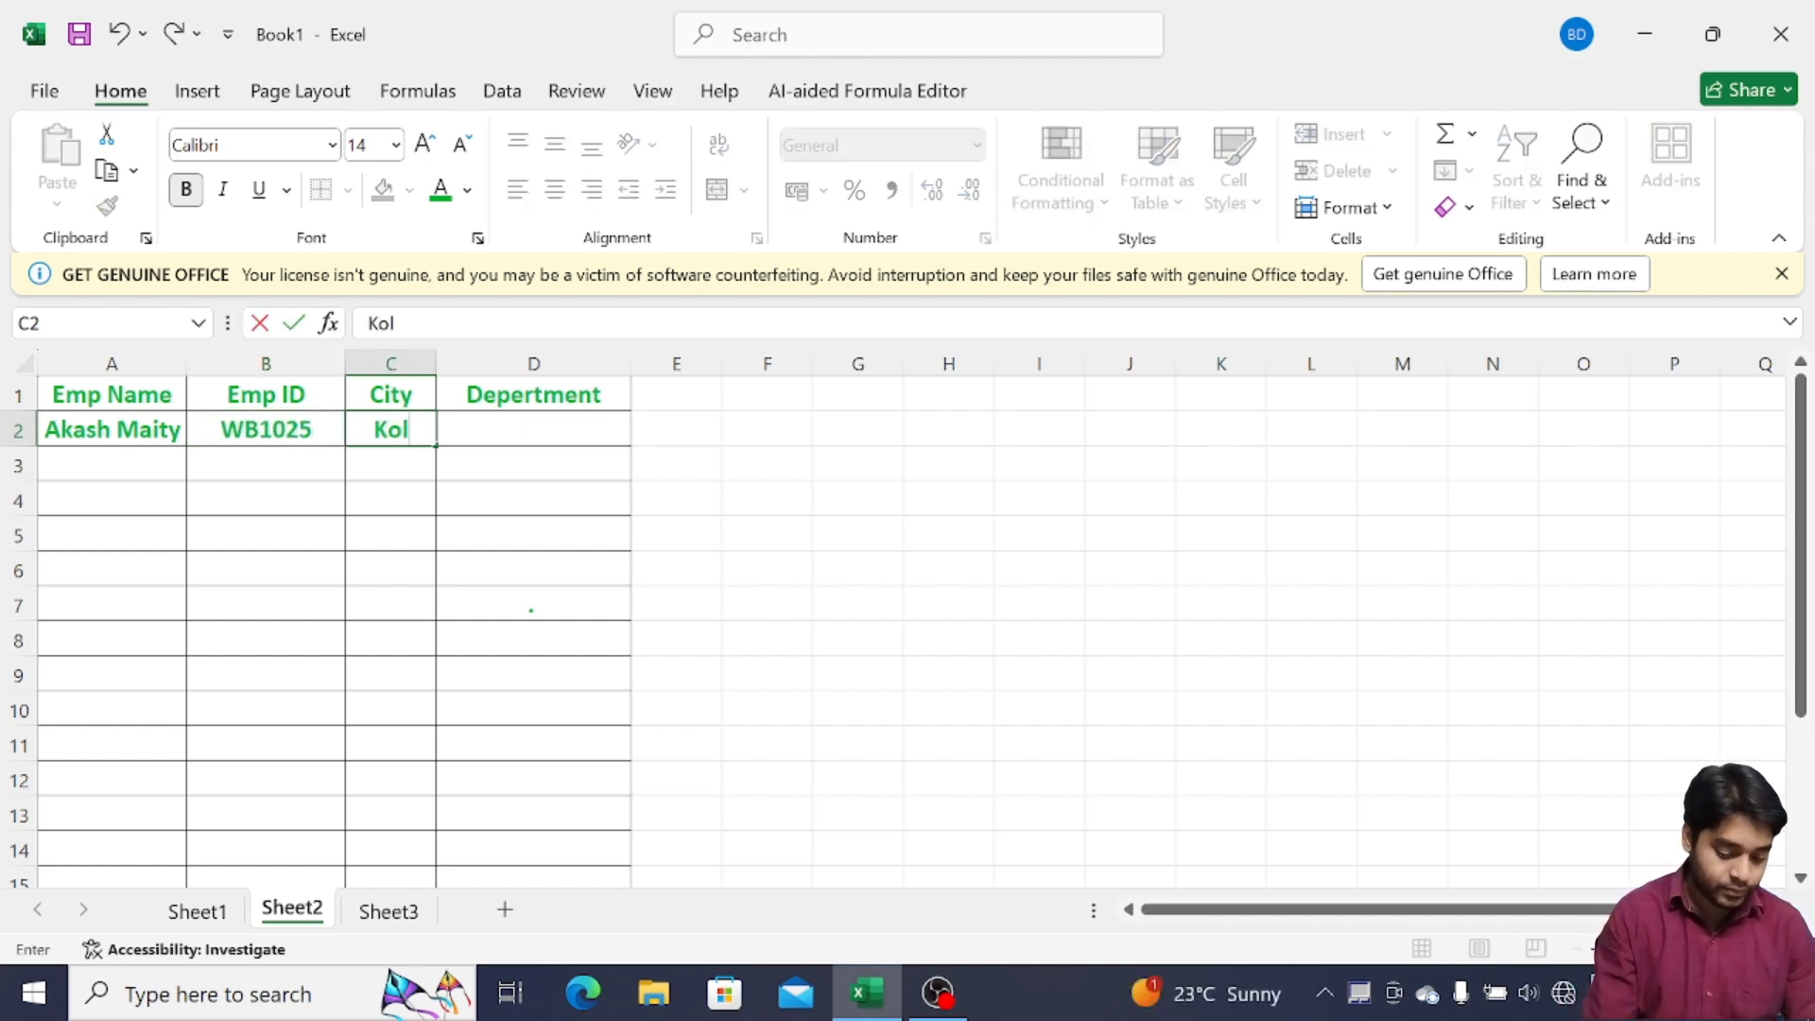
{"action": "left_click", "coordinate": [463, 494]}
Widen columns C, B and A to fit their text, then select the entered employee rows
{"action": "left_click_drag", "start_coordinate": [426, 365], "coordinate": [502, 365]}
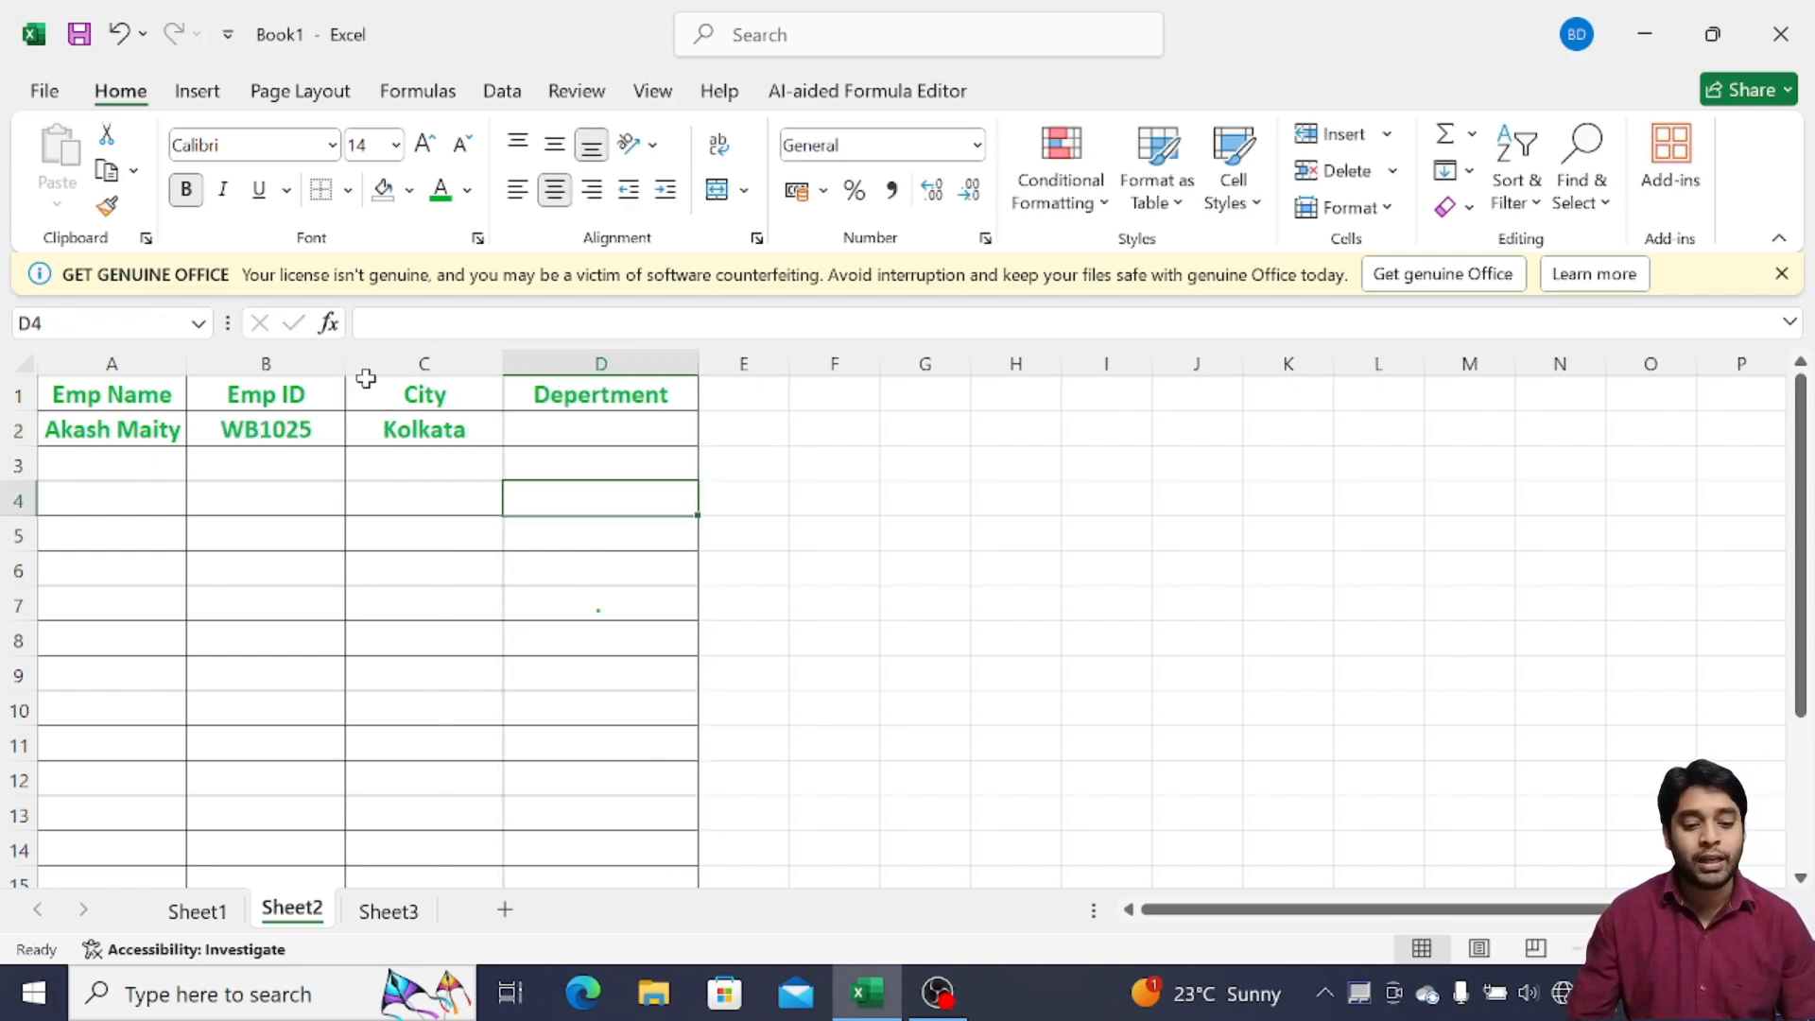
{"action": "left_click", "coordinate": [332, 363]}
{"action": "left_click_drag", "start_coordinate": [346, 365], "coordinate": [380, 364]}
{"action": "left_click_drag", "start_coordinate": [186, 367], "coordinate": [234, 367]}
{"action": "left_click", "coordinate": [539, 477]}
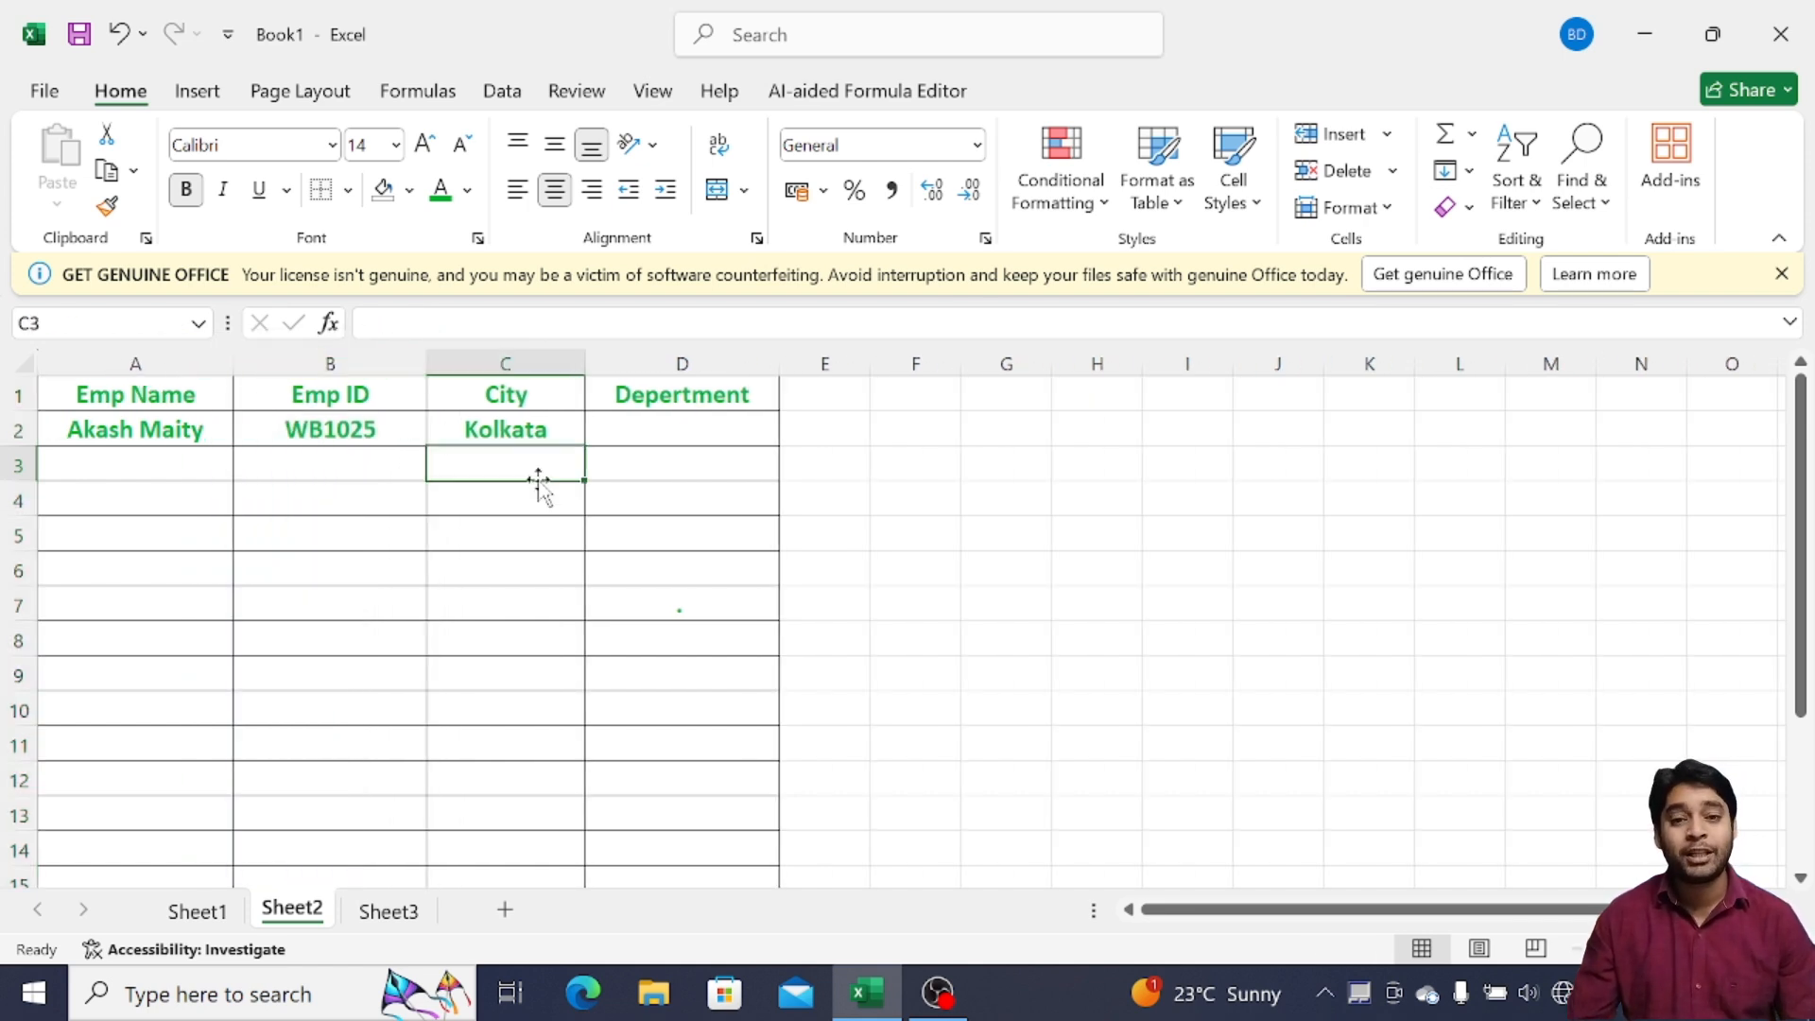
{"action": "left_click", "coordinate": [692, 437]}
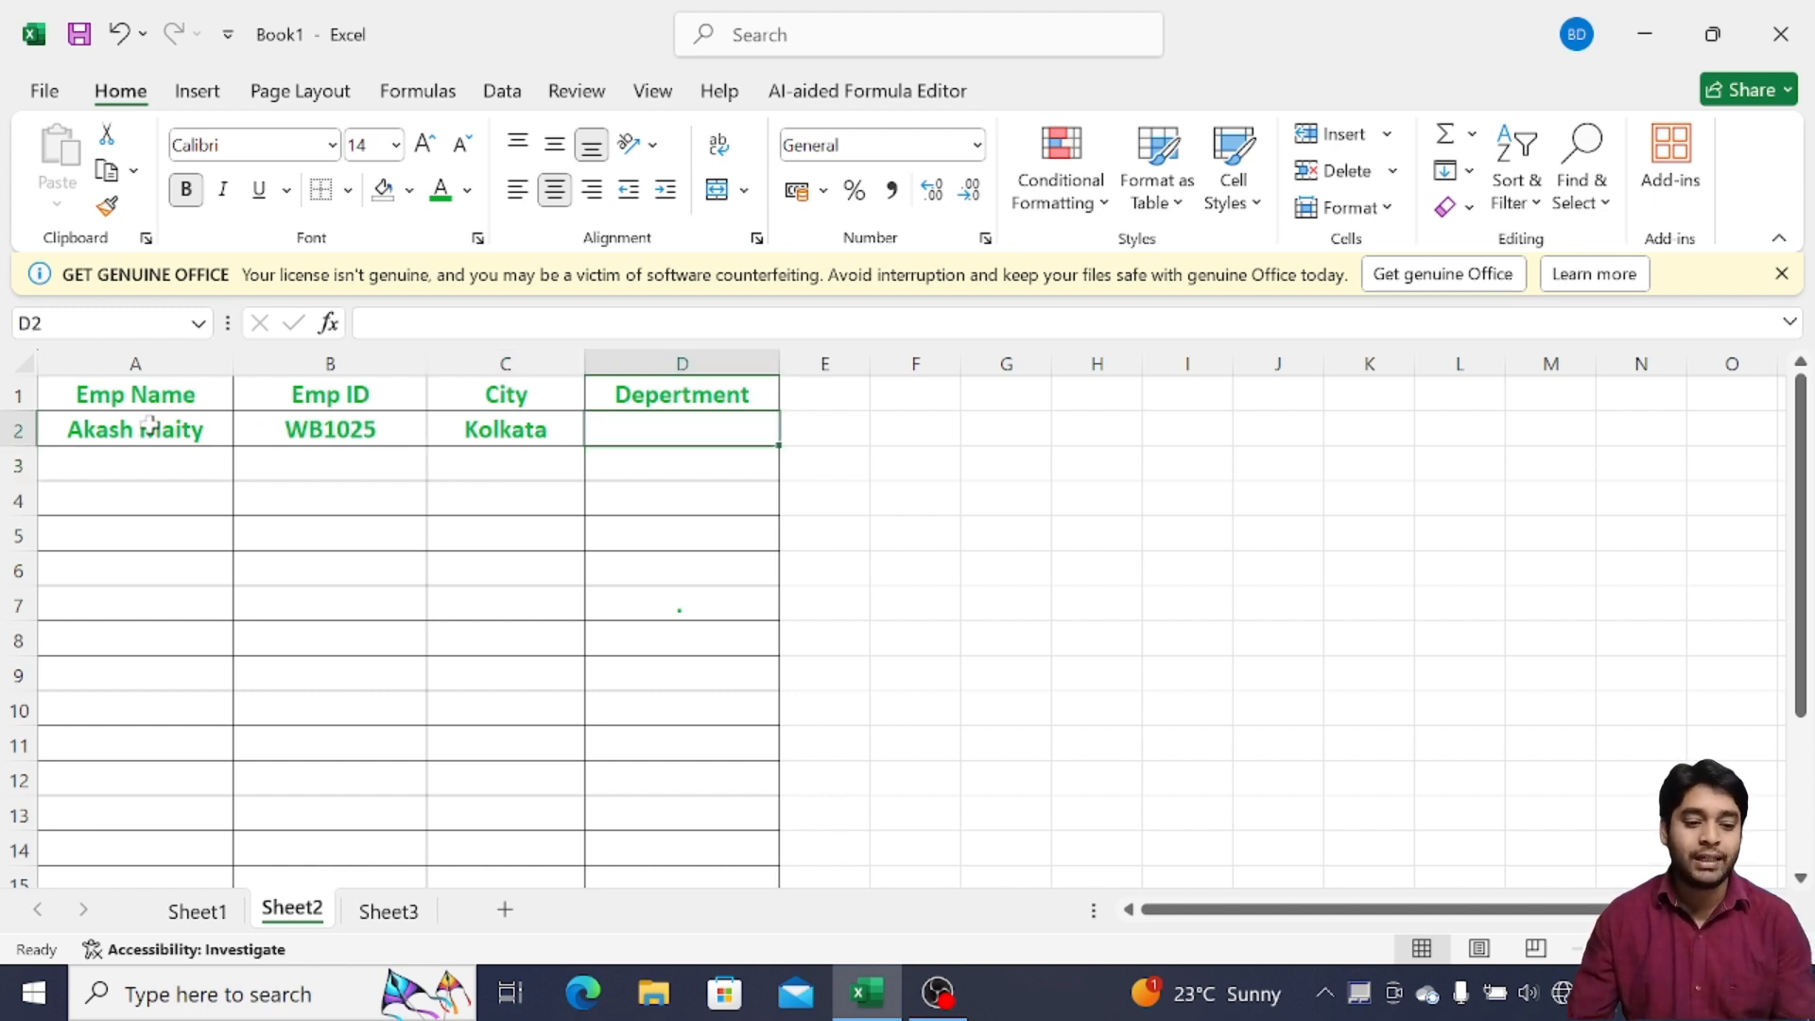
{"action": "left_click_drag", "start_coordinate": [130, 419], "coordinate": [761, 526]}
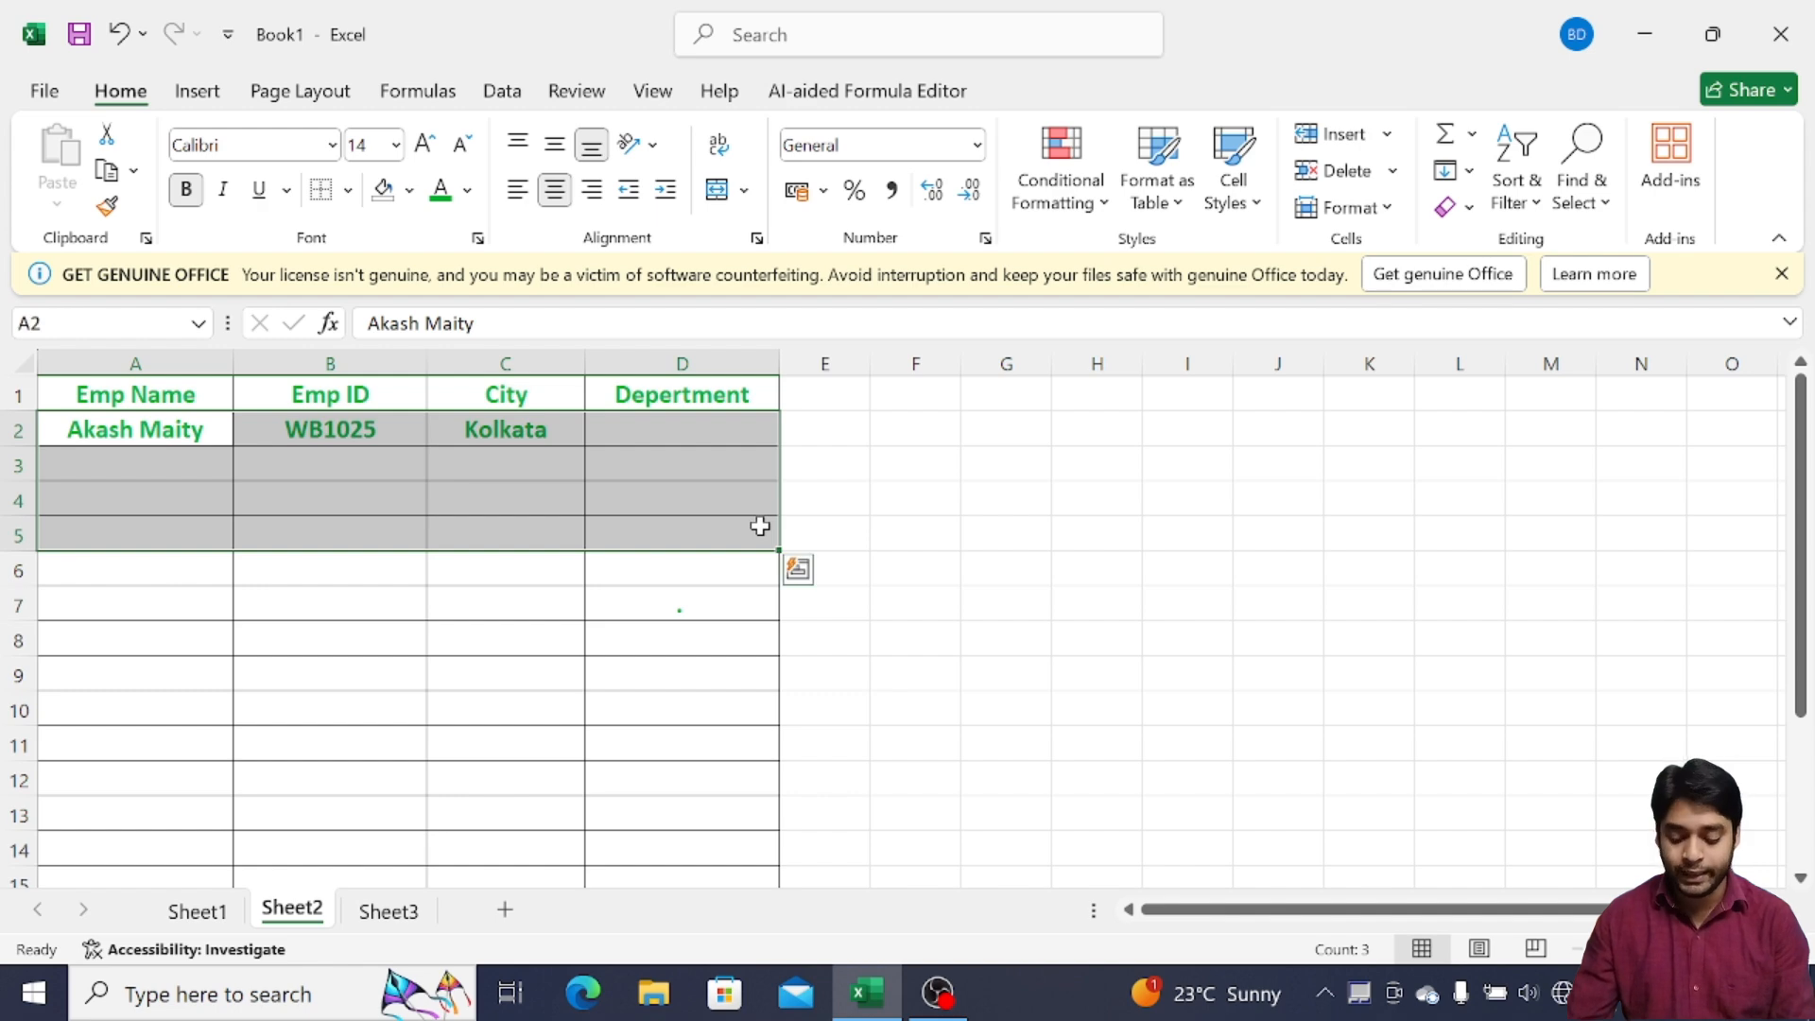
Delete the sample employee data and select the header row A1:D1
{"action": "key", "text": "Delete"}
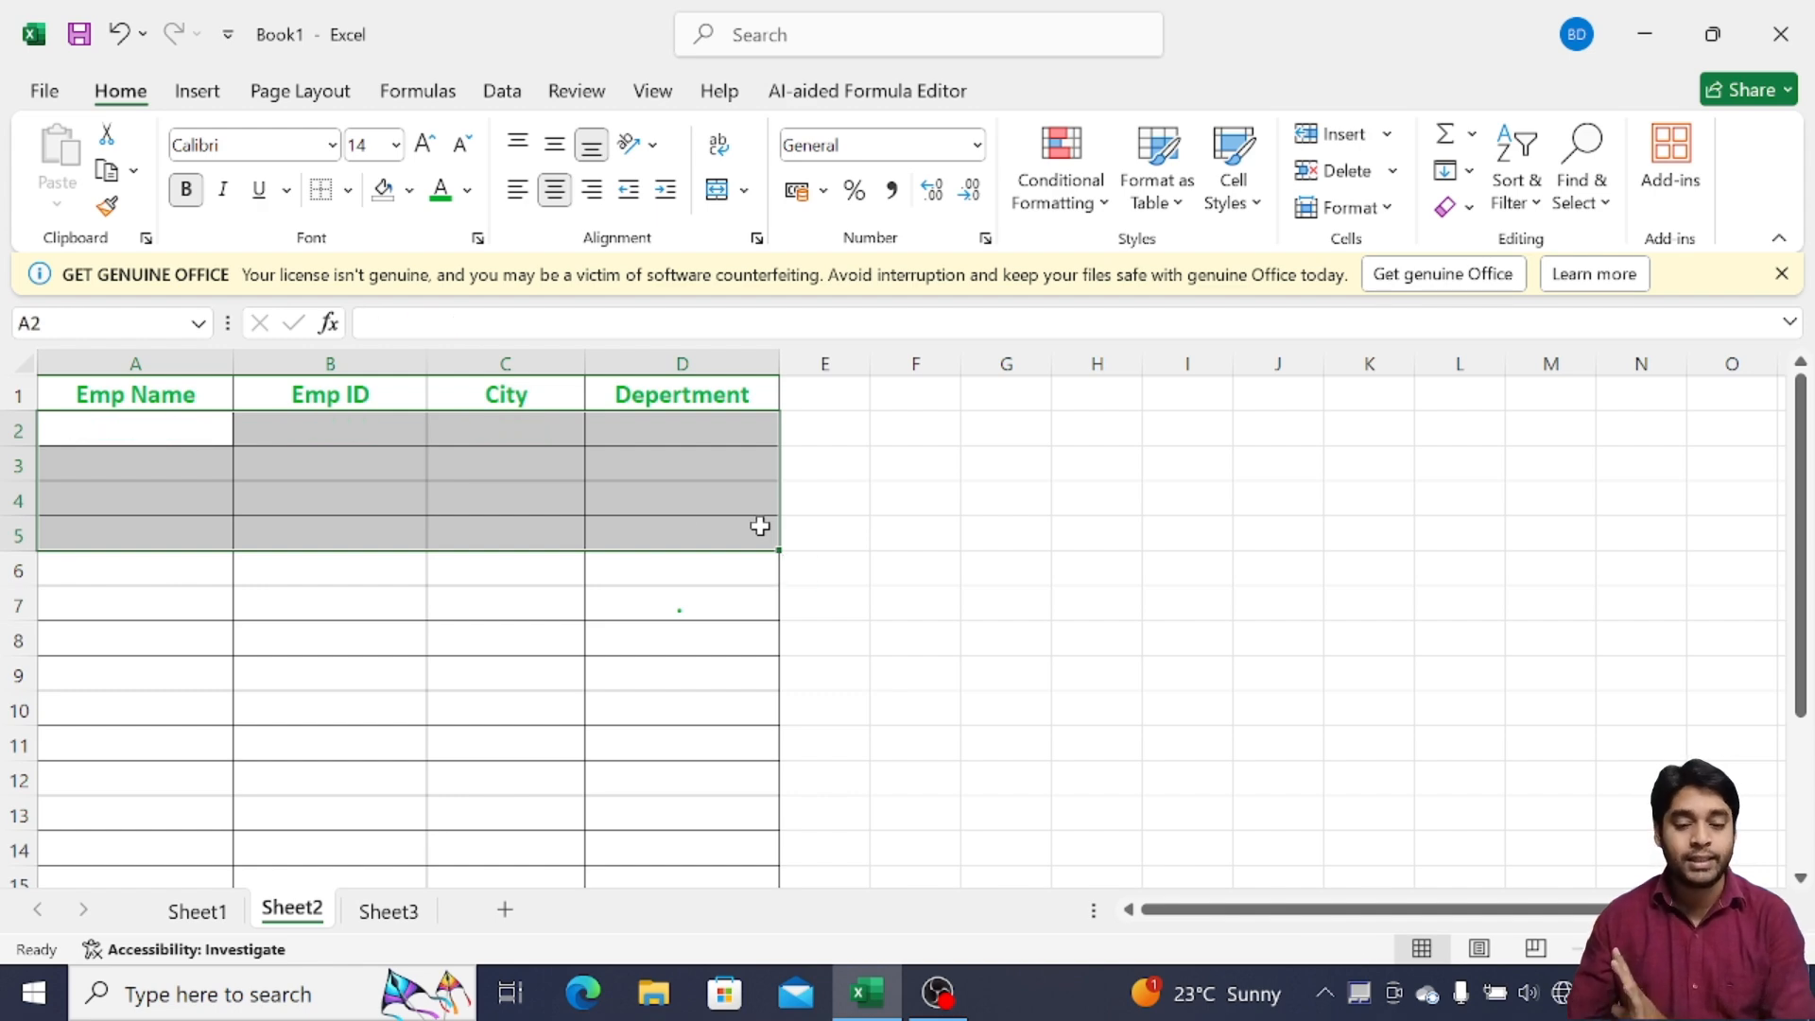
{"action": "left_click", "coordinate": [275, 455]}
{"action": "left_click", "coordinate": [174, 440]}
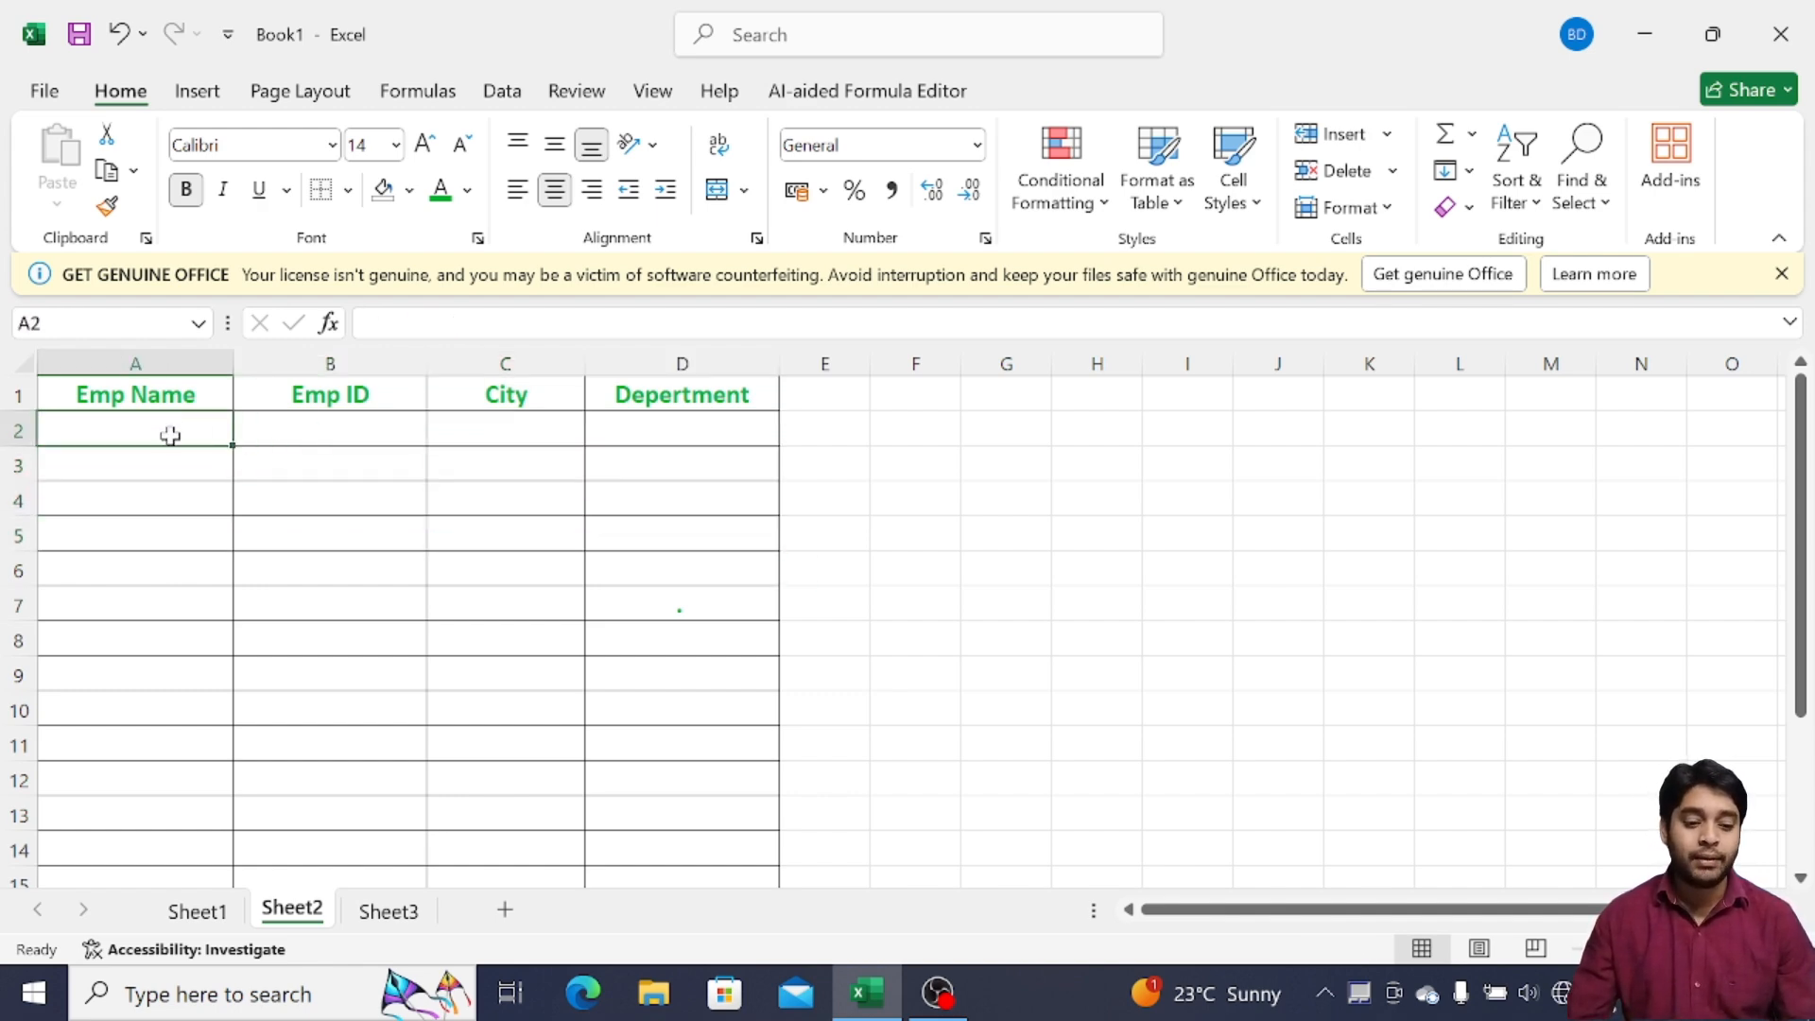
{"action": "left_click", "coordinate": [57, 398]}
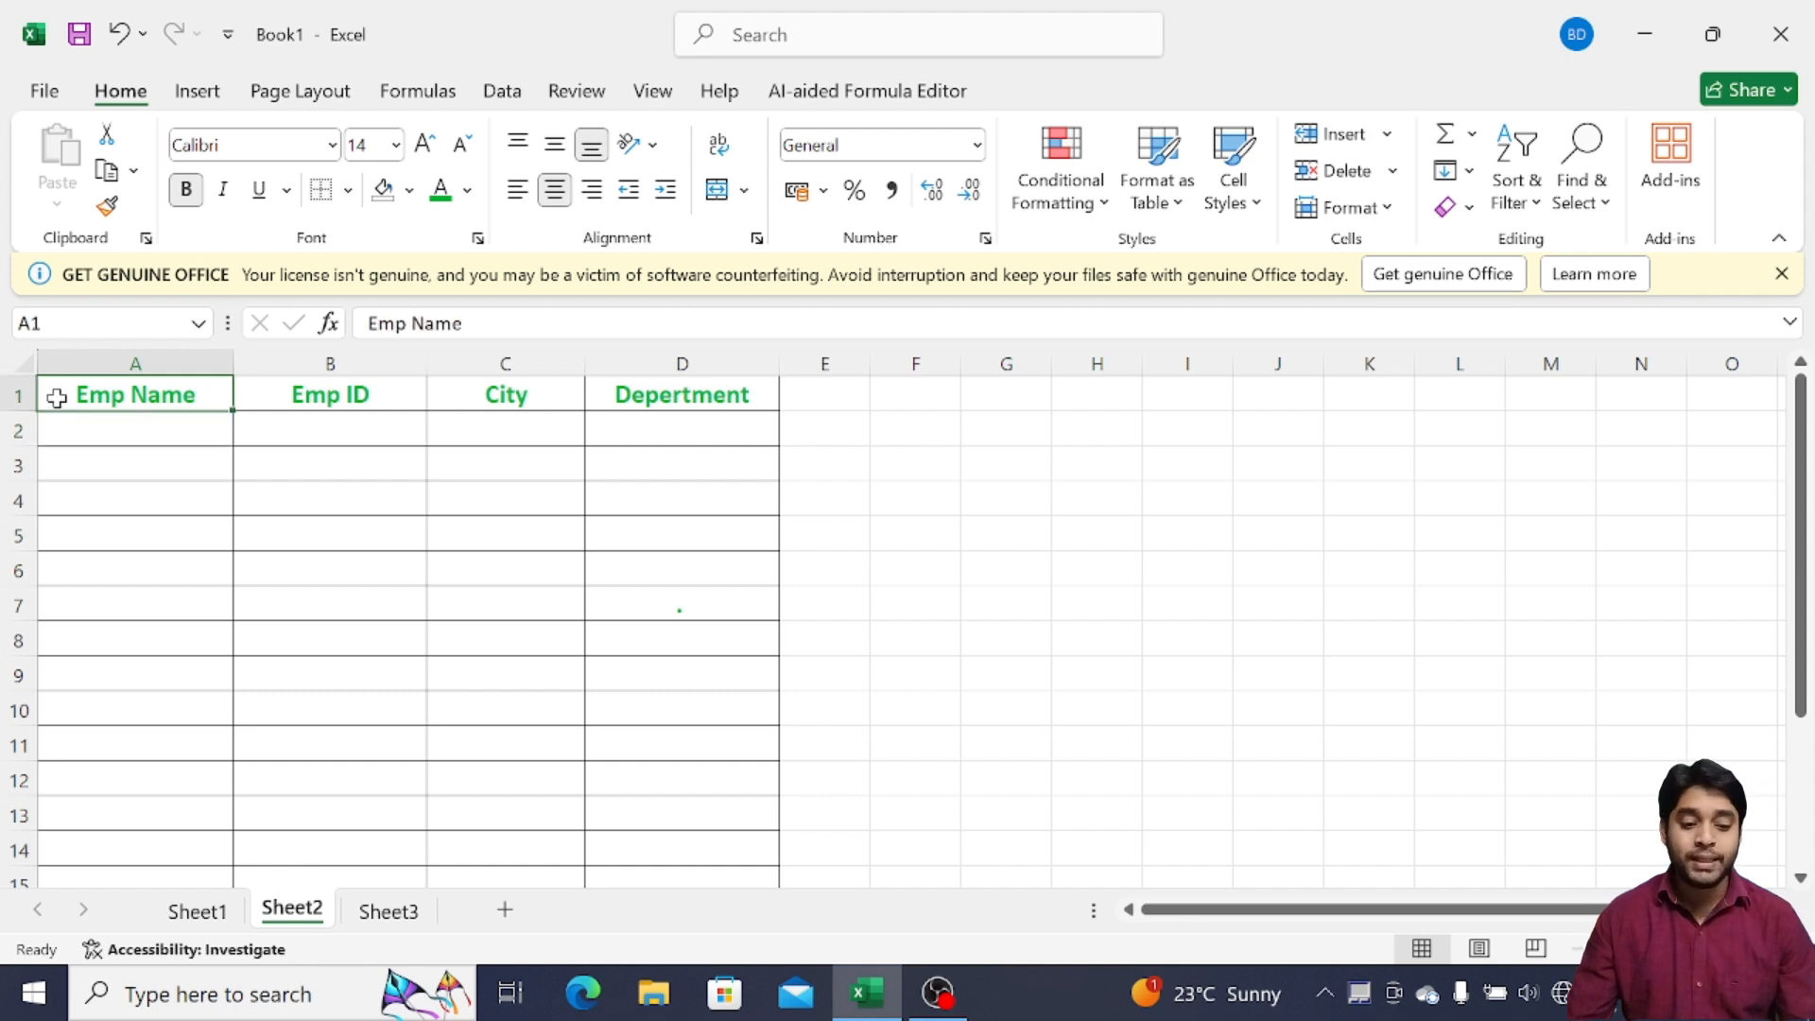
{"action": "left_click_drag", "start_coordinate": [56, 398], "coordinate": [701, 394]}
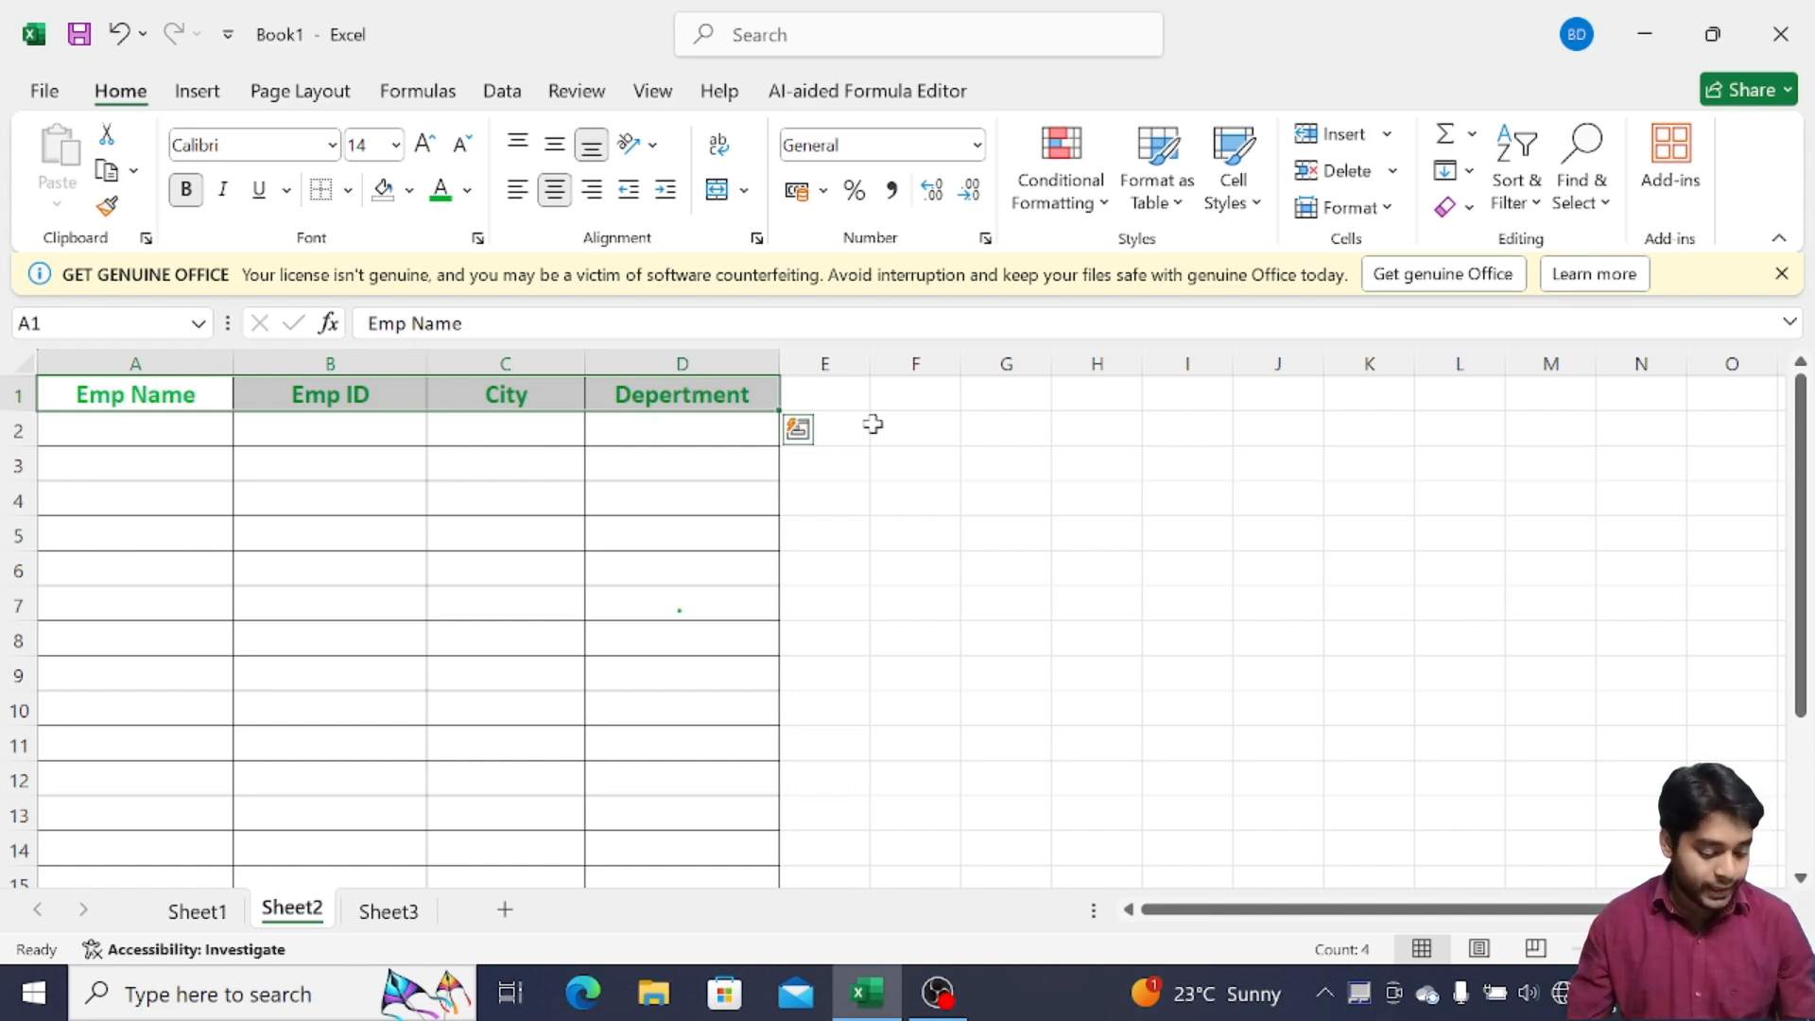
Open the Data Form with Alt+D+O, accepting row 1 as the column labels
{"action": "key", "text": "alt"}
{"action": "key", "text": "d"}
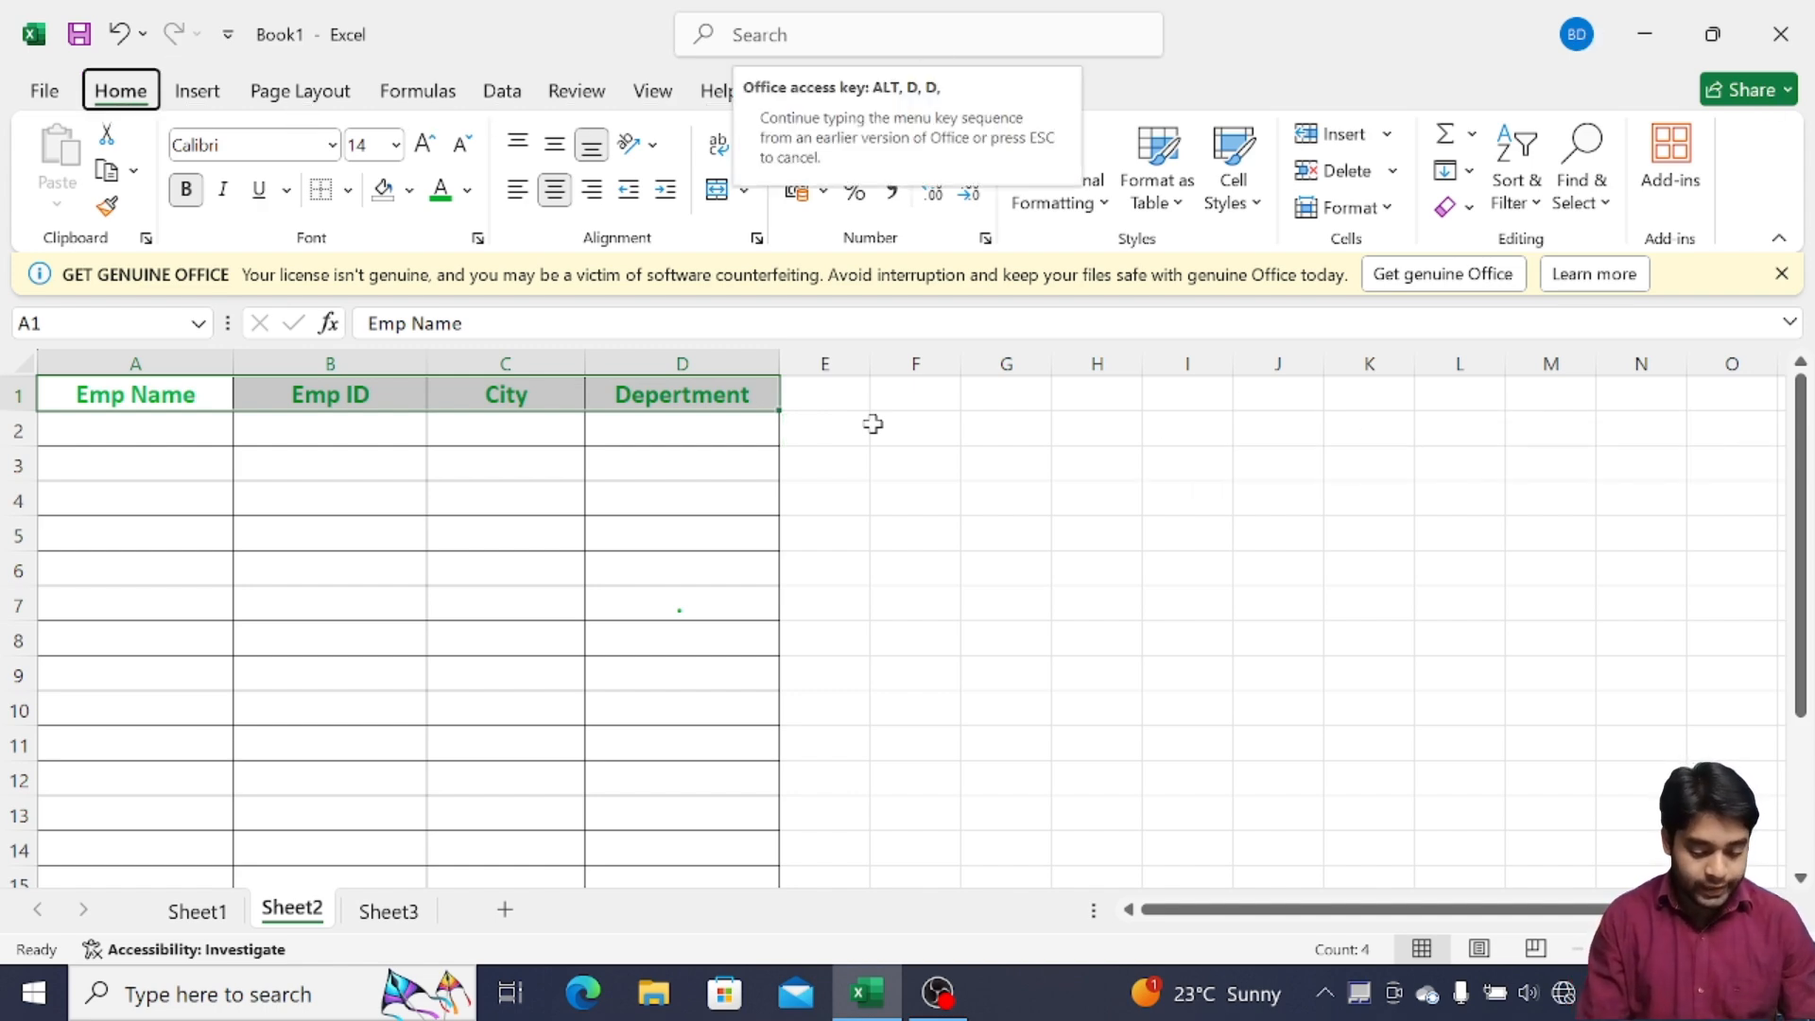
{"action": "key", "text": "o"}
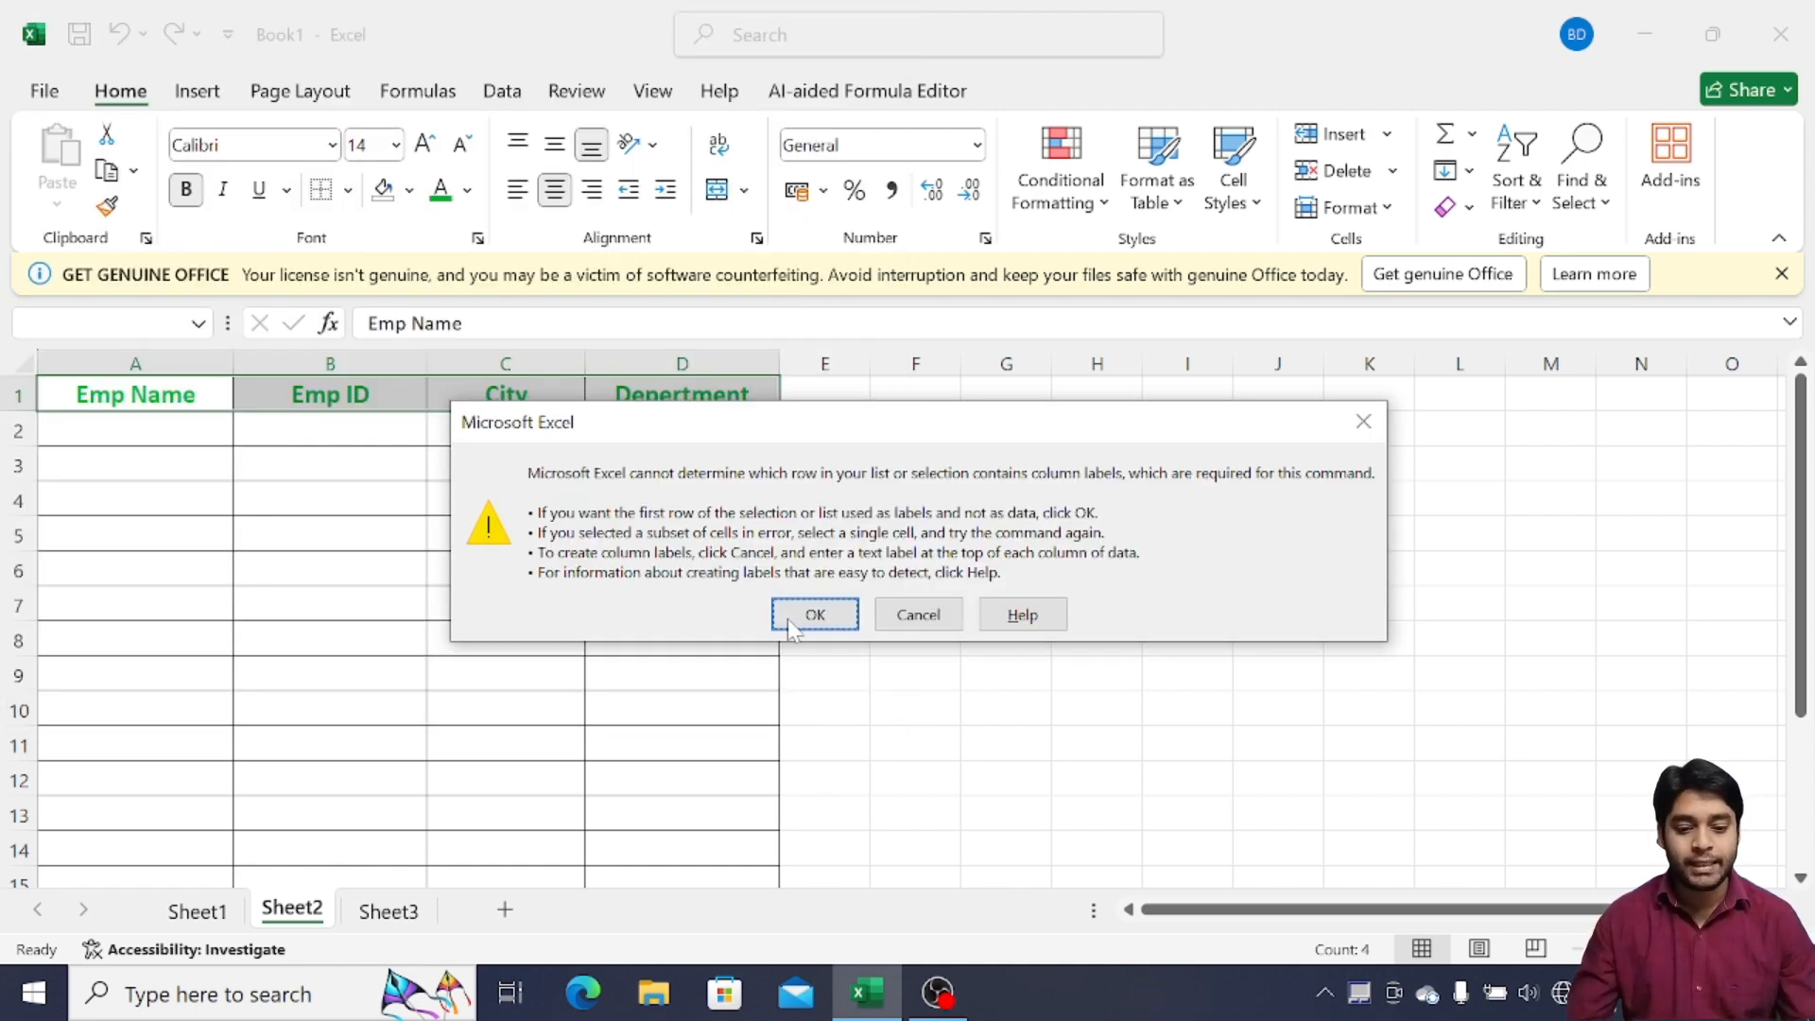
{"action": "left_click", "coordinate": [815, 615]}
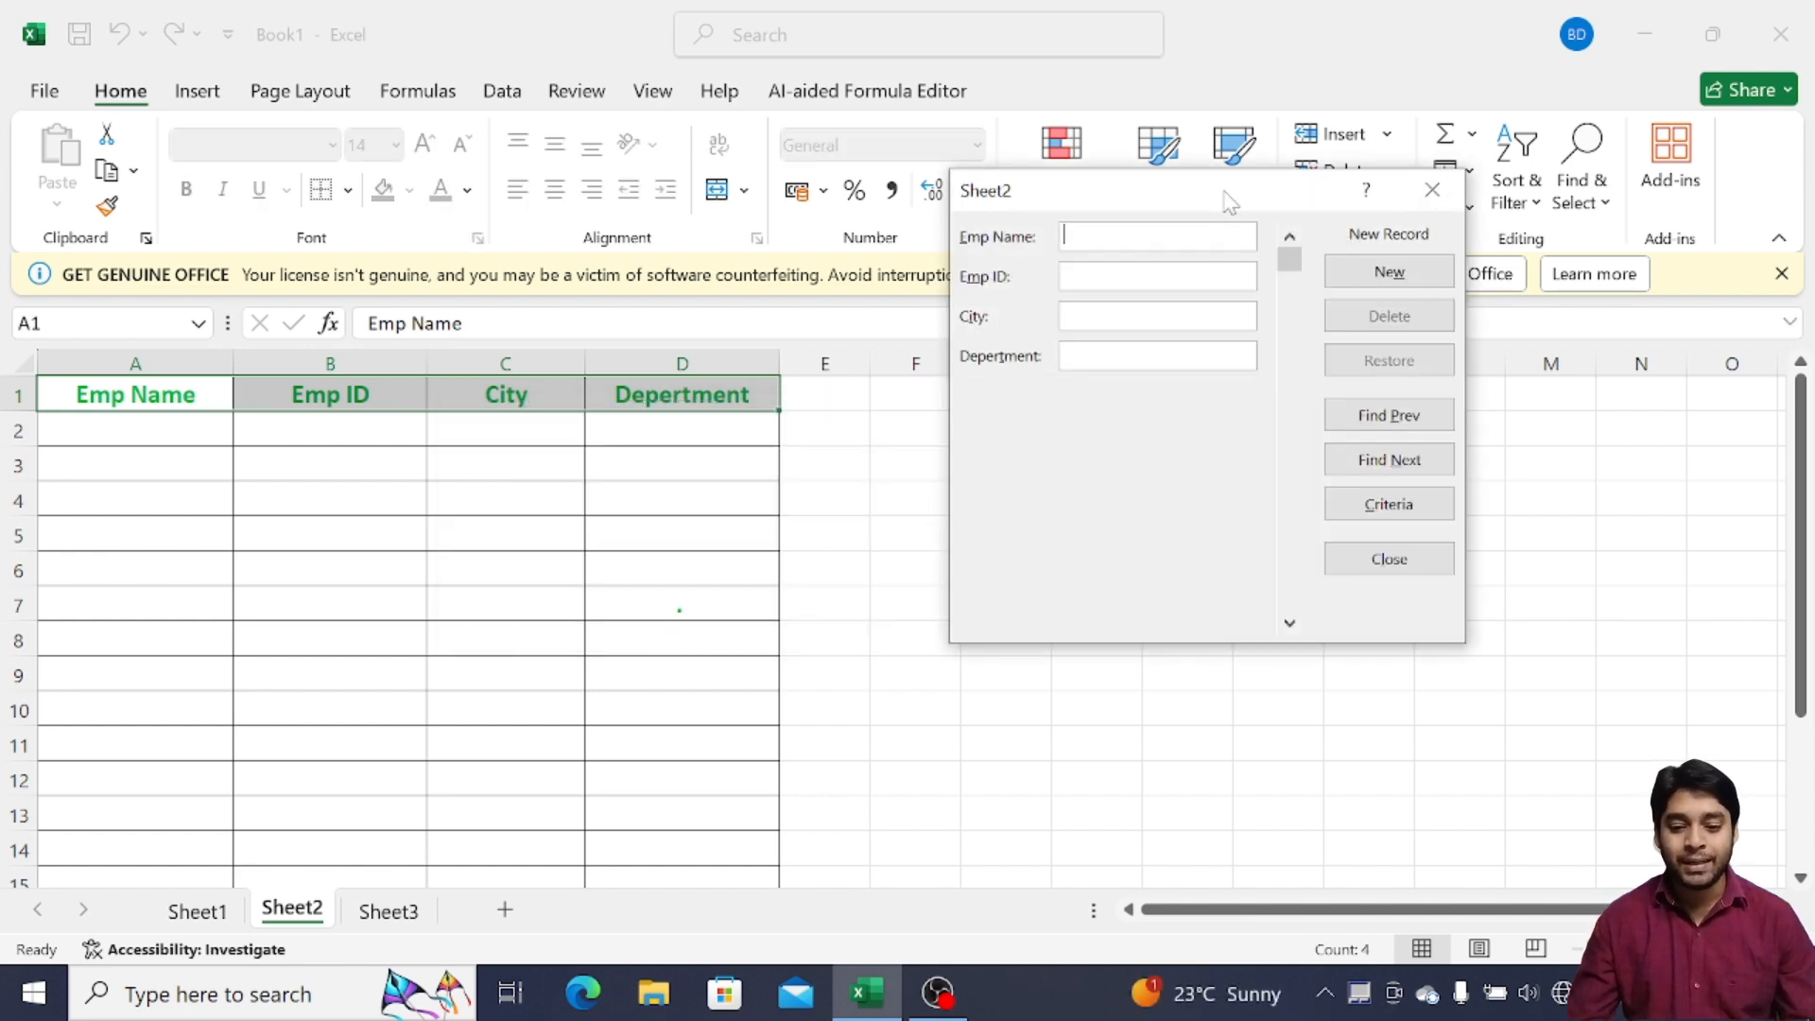
Enter the first employee's name, ID, Kolkata and Sales in the data form and add the record
{"action": "left_click_drag", "start_coordinate": [1227, 190], "coordinate": [1131, 360]}
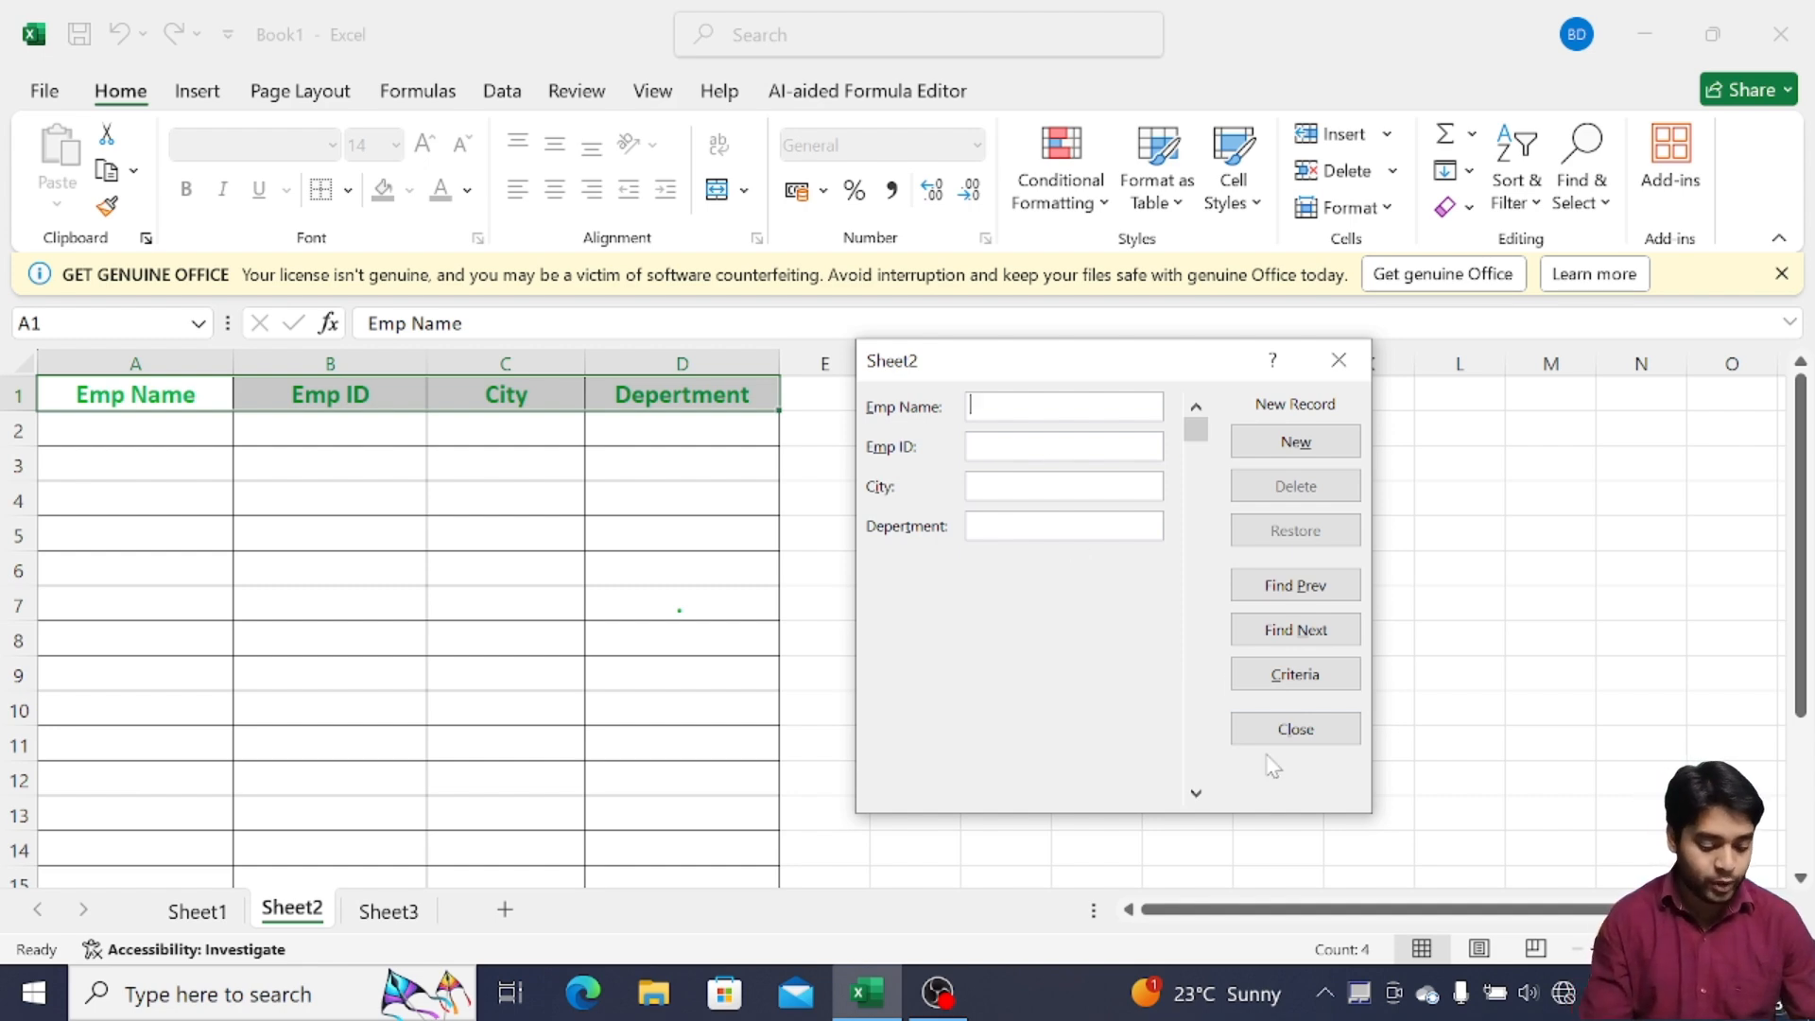
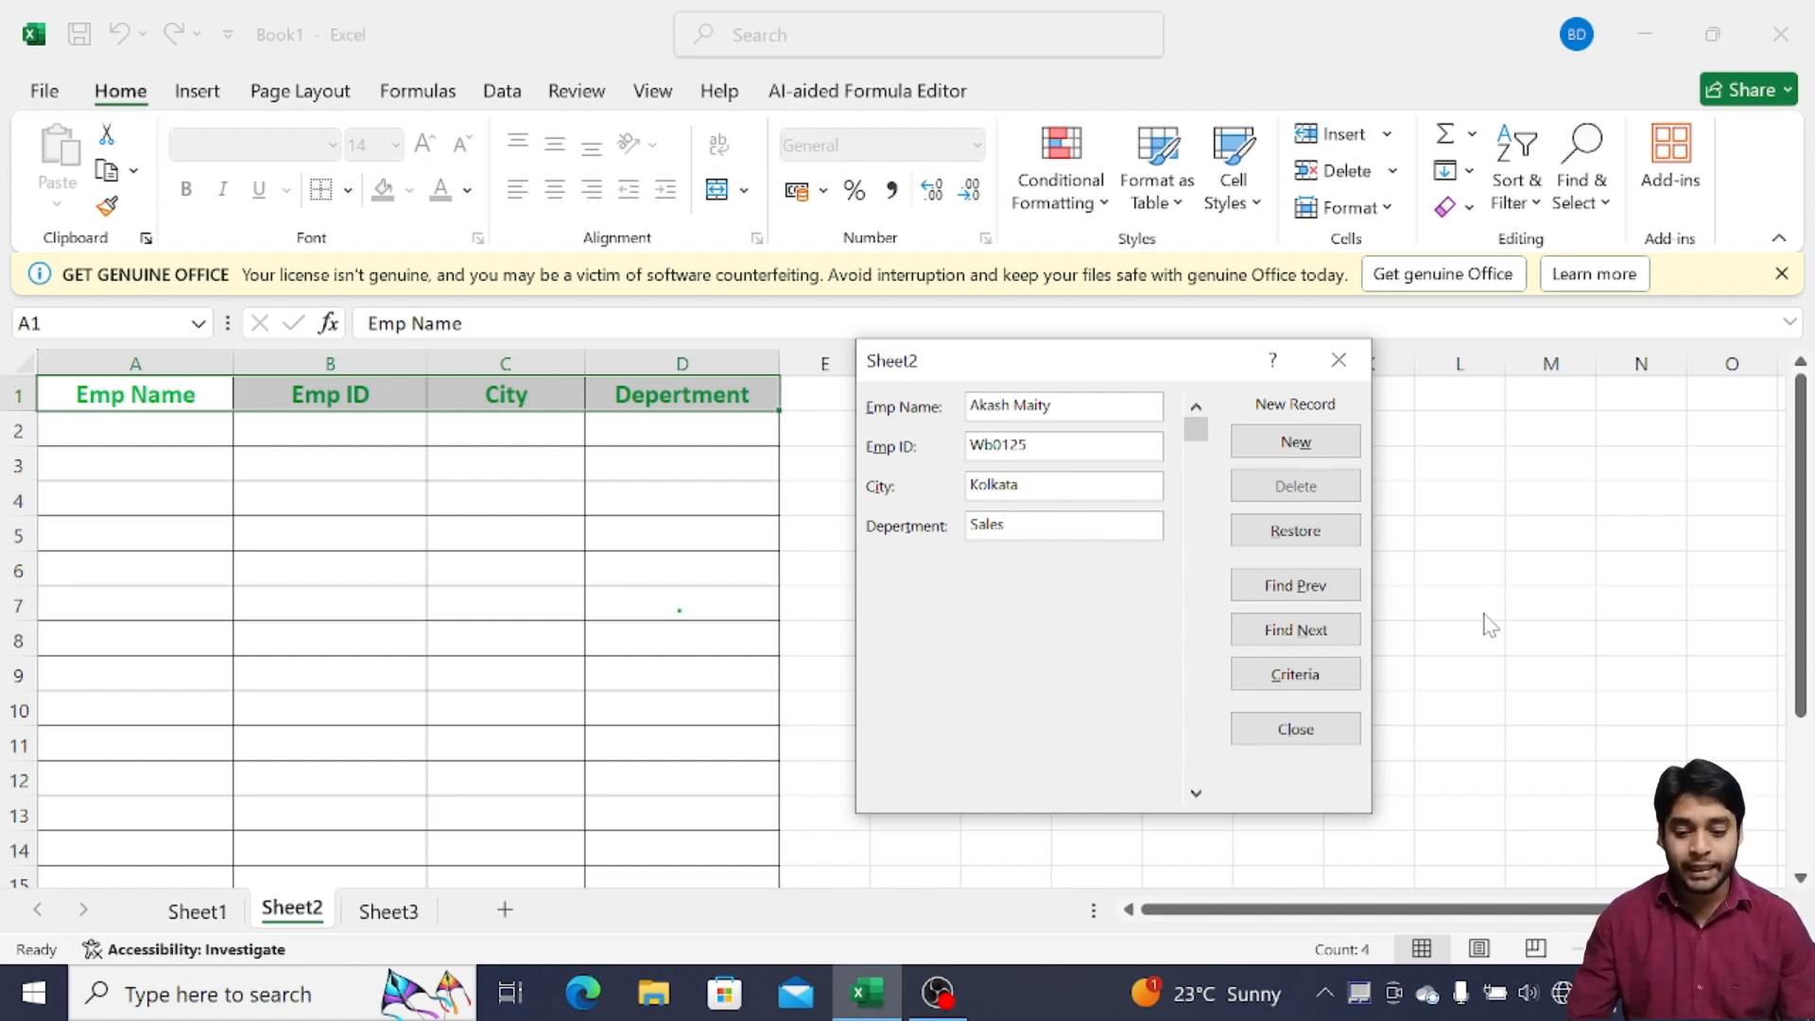
{"action": "left_click", "coordinate": [1297, 442]}
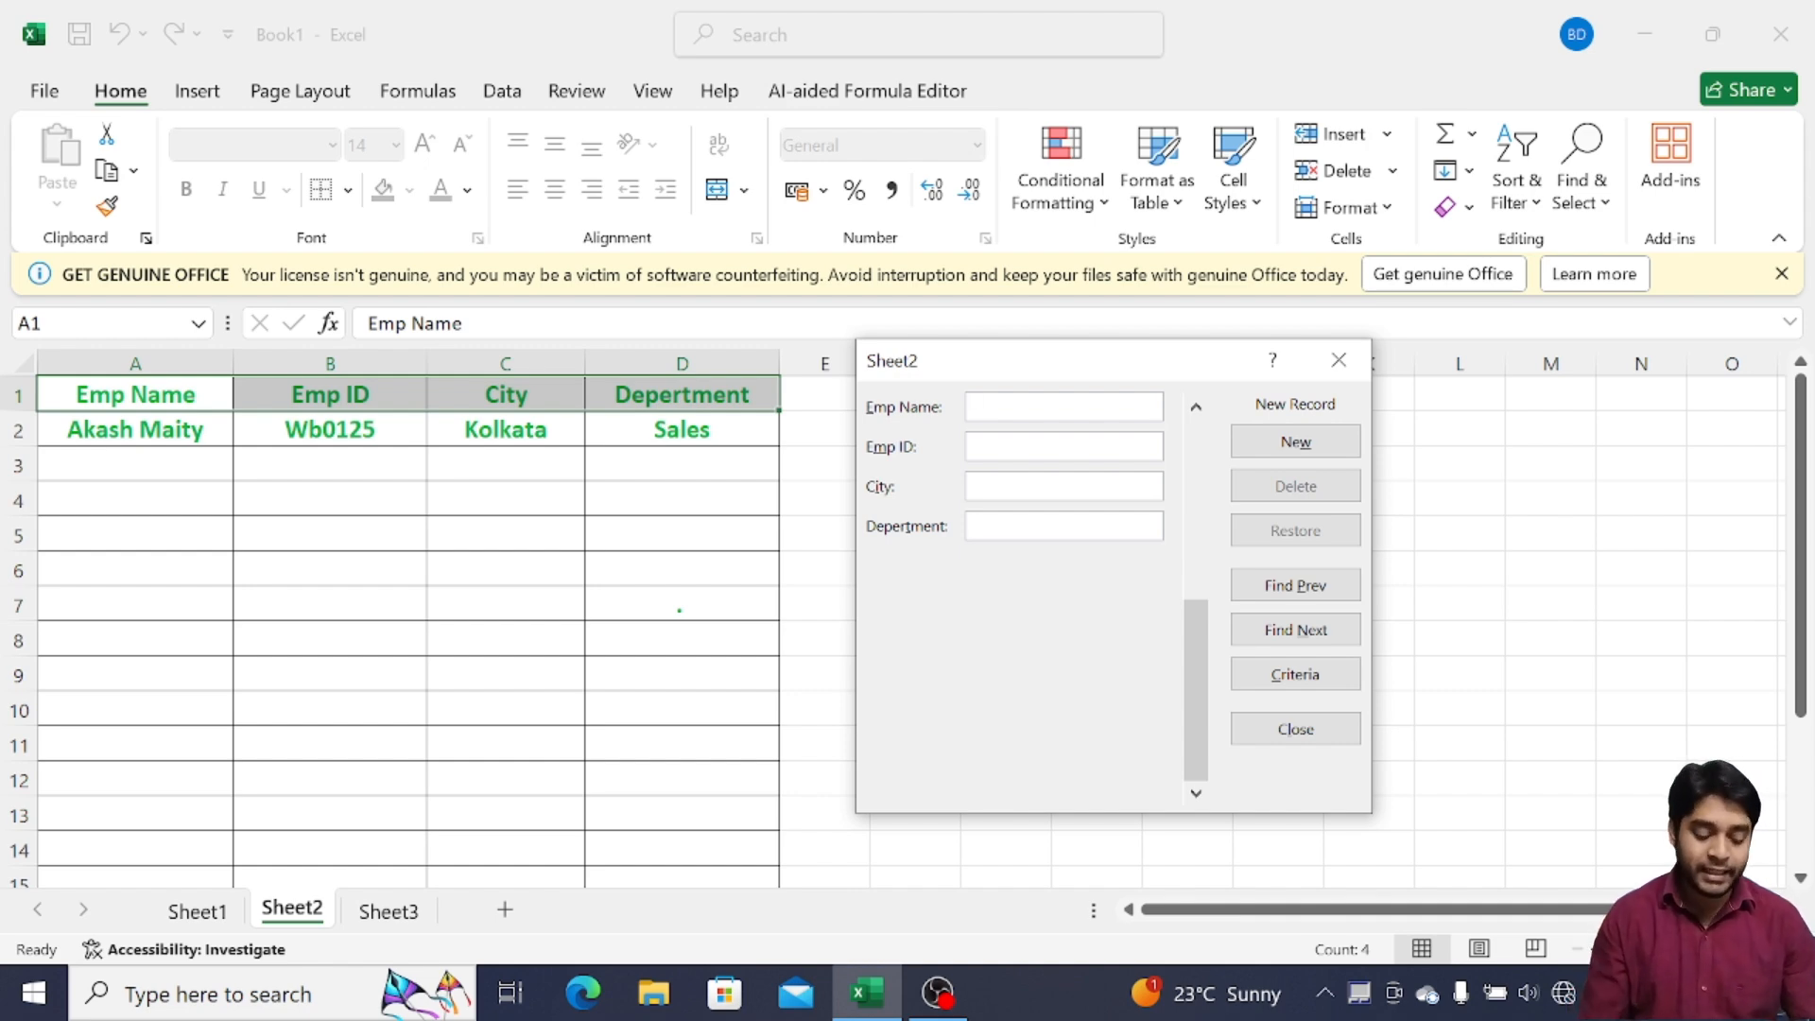
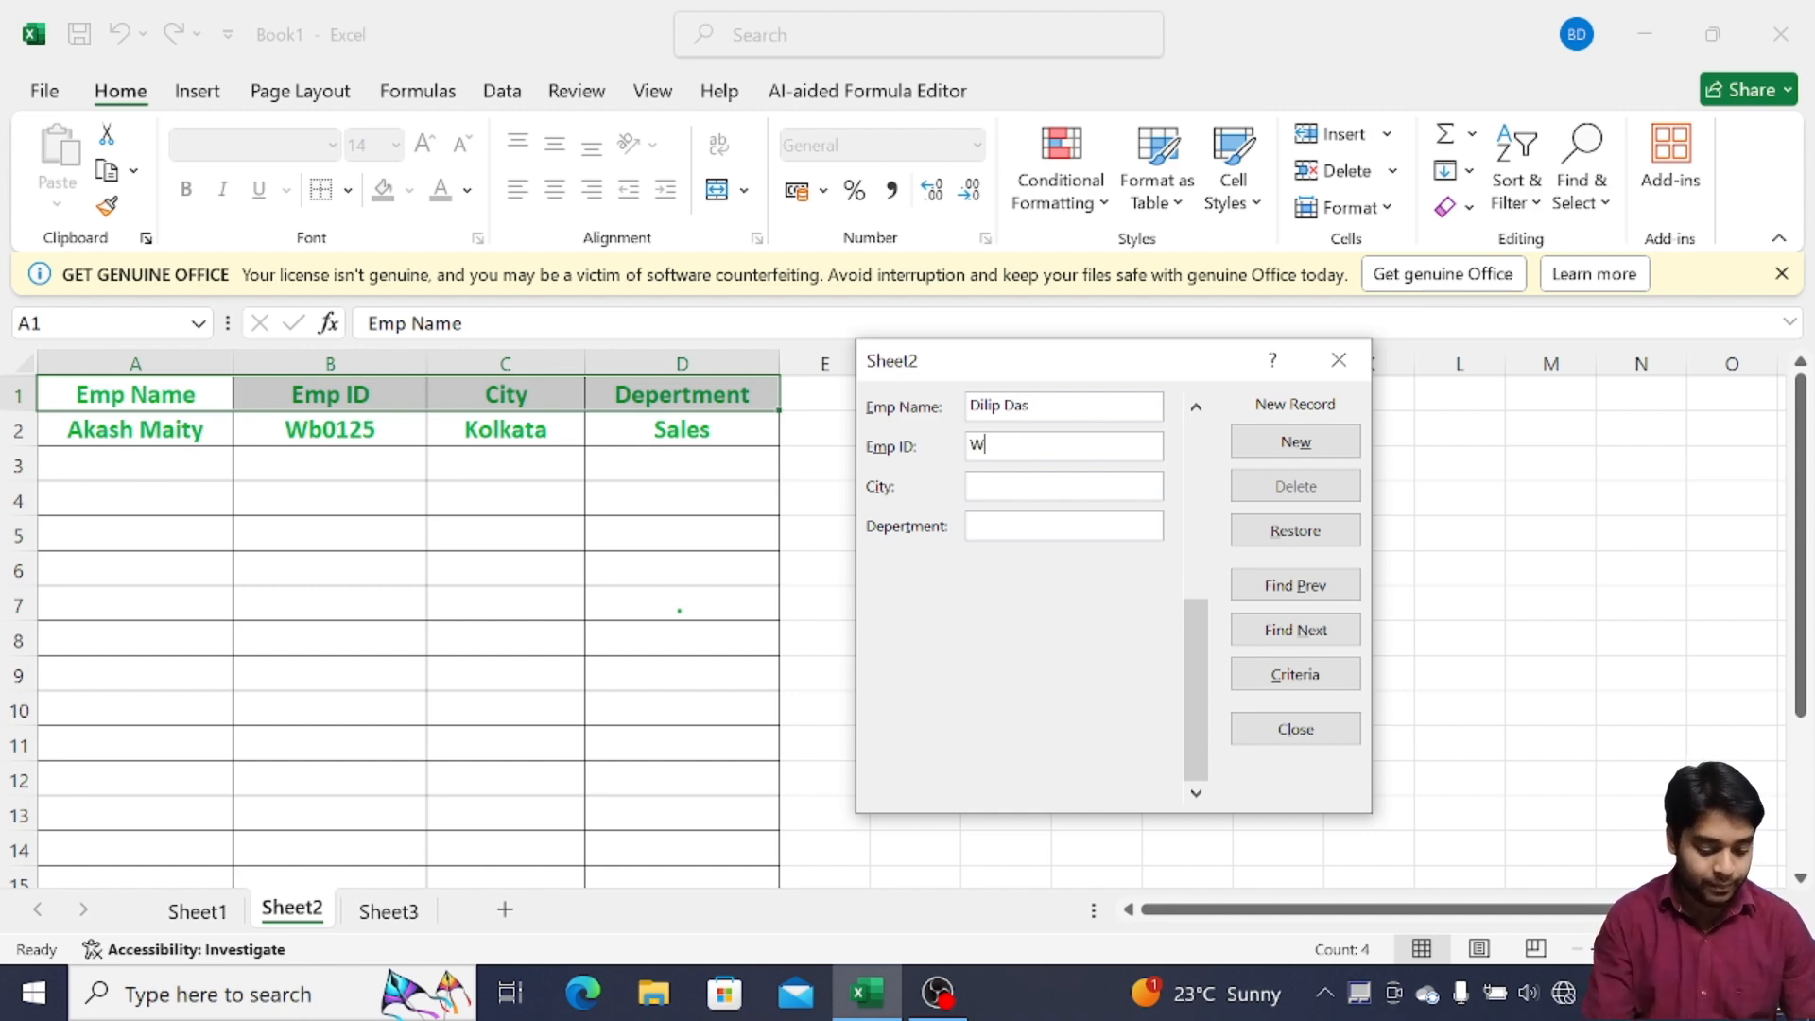
Add a second employee with an ID, city Delhi and department Marketing, then close the form
{"action": "type", "text": "WB"}
{"action": "type", "text": "4554"}
{"action": "key", "text": "Tab"}
{"action": "type", "text": "Delhi"}
{"action": "key", "text": "Tab"}
{"action": "type", "text": "Marketing"}
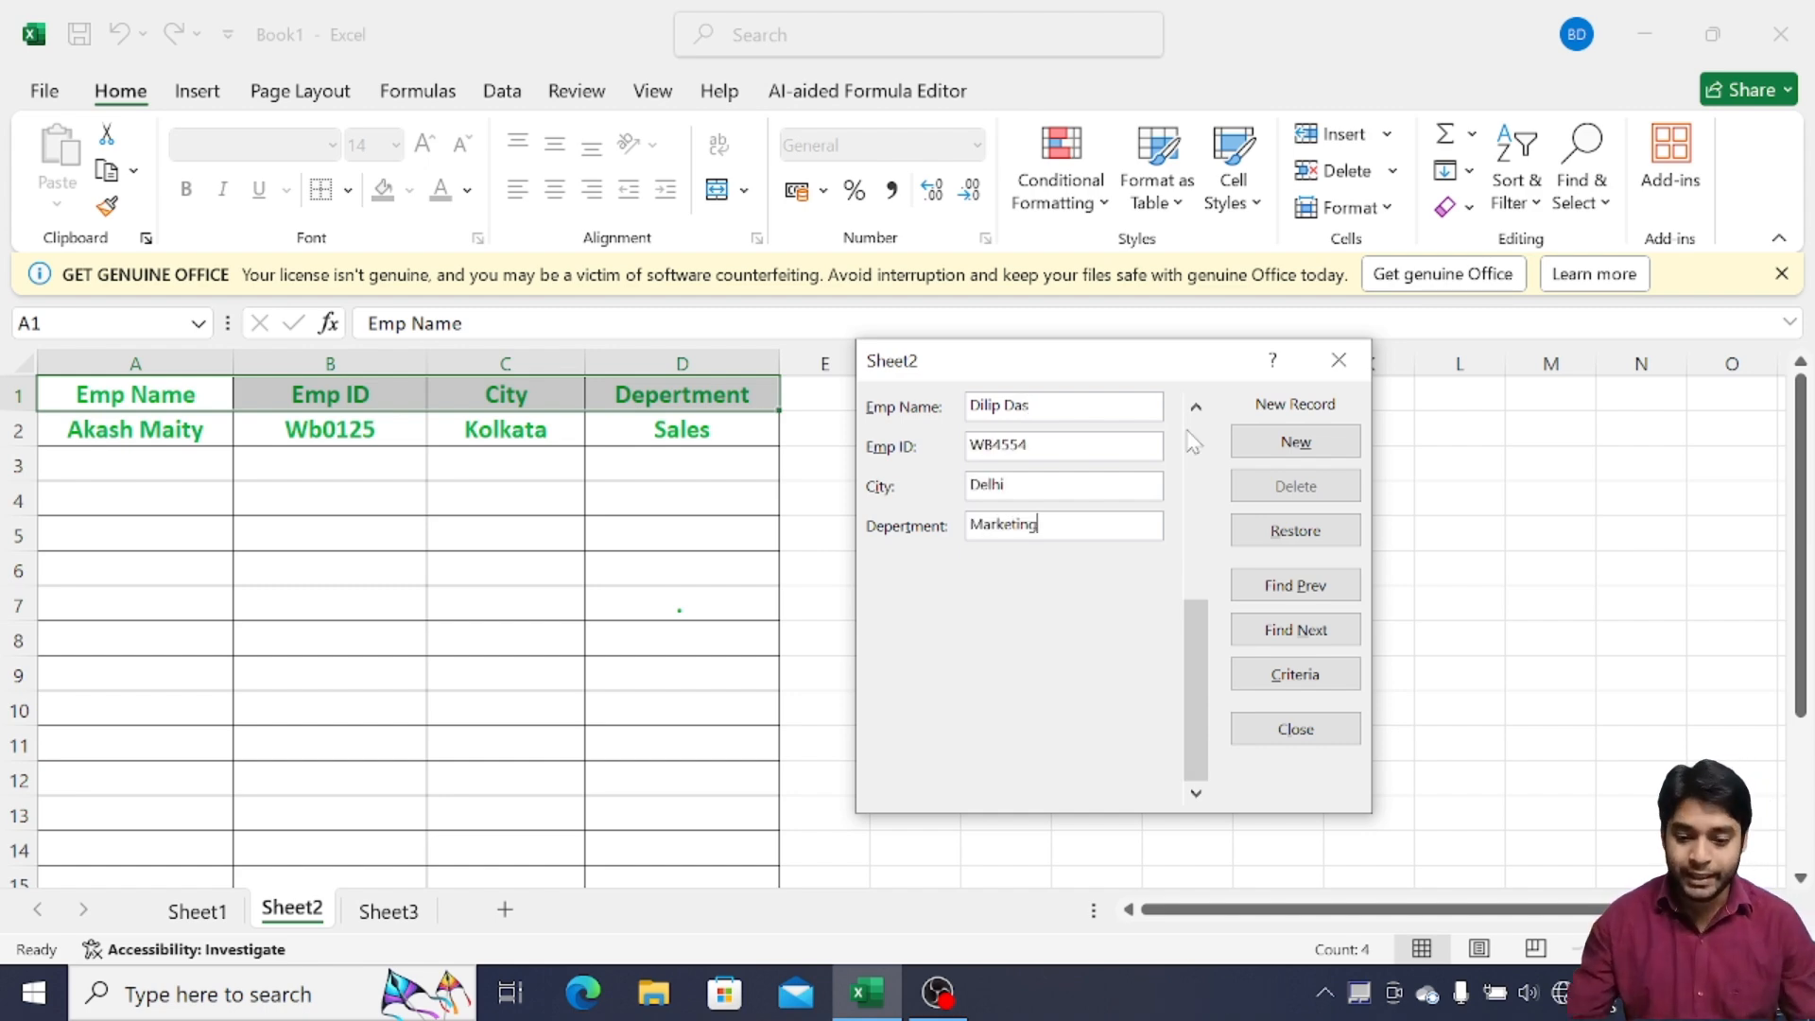
{"action": "left_click", "coordinate": [1295, 441]}
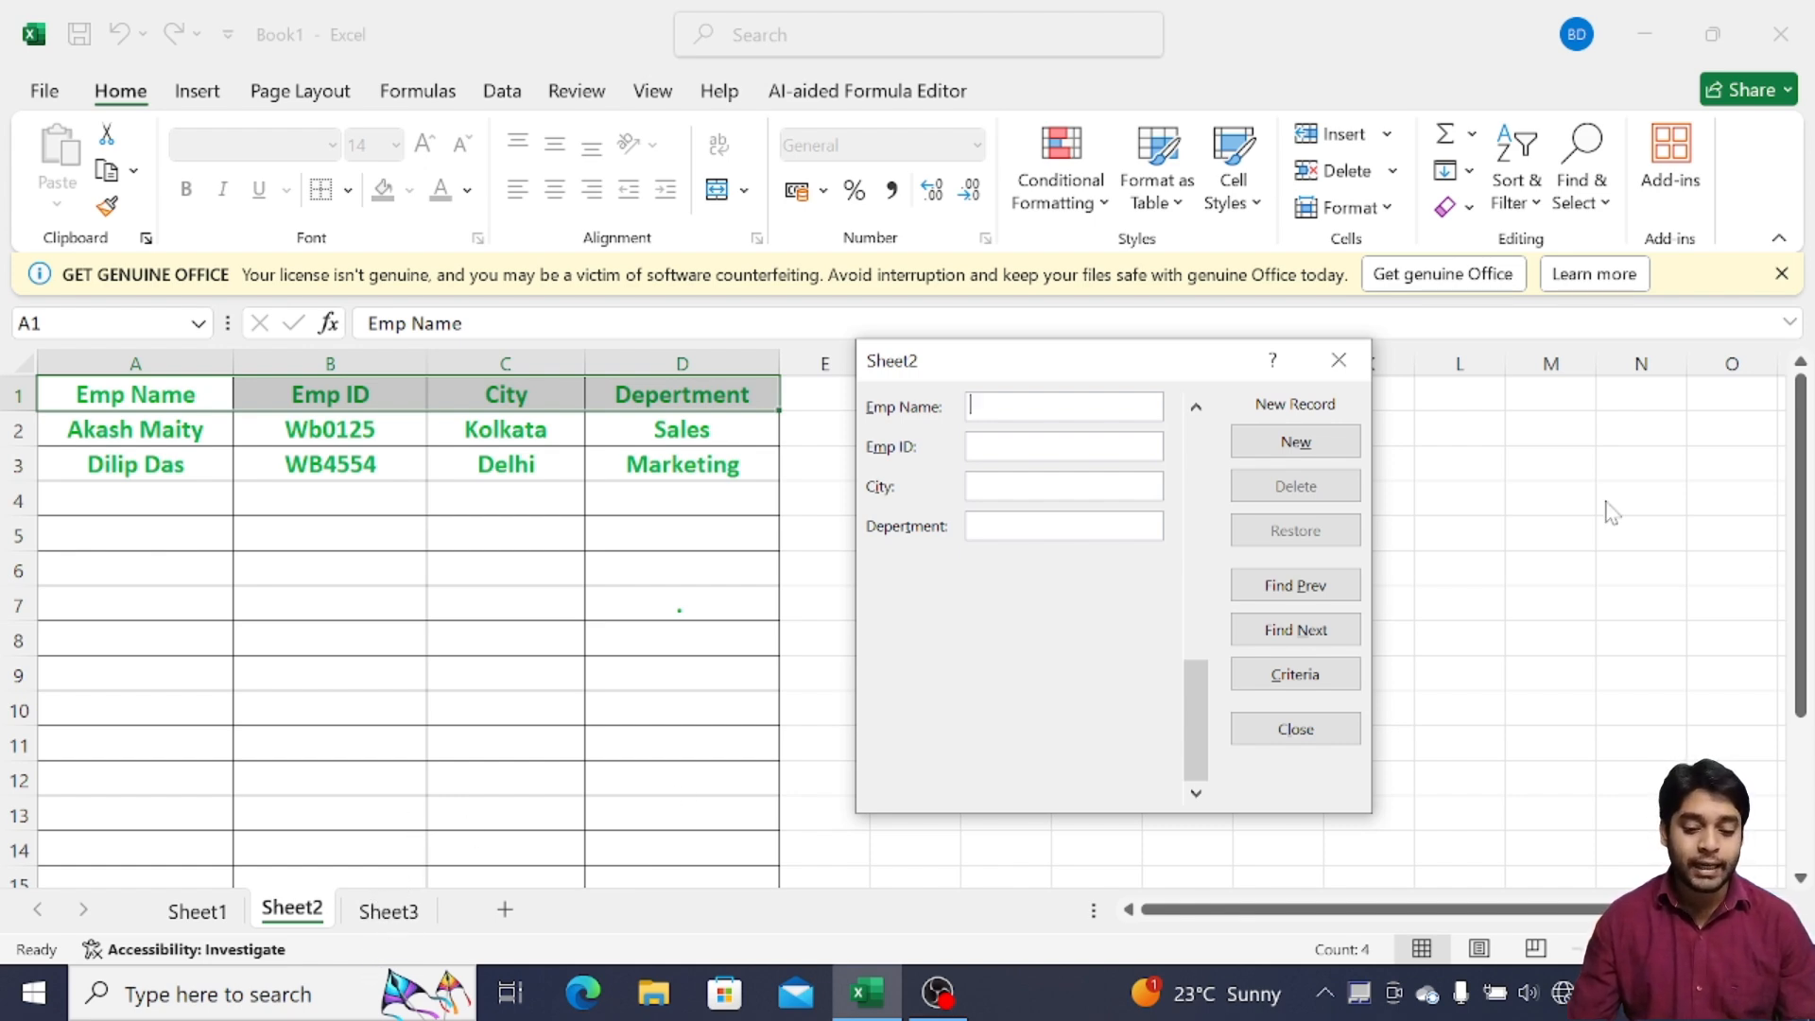
{"action": "left_click", "coordinate": [1338, 360]}
{"action": "left_click", "coordinate": [372, 917]}
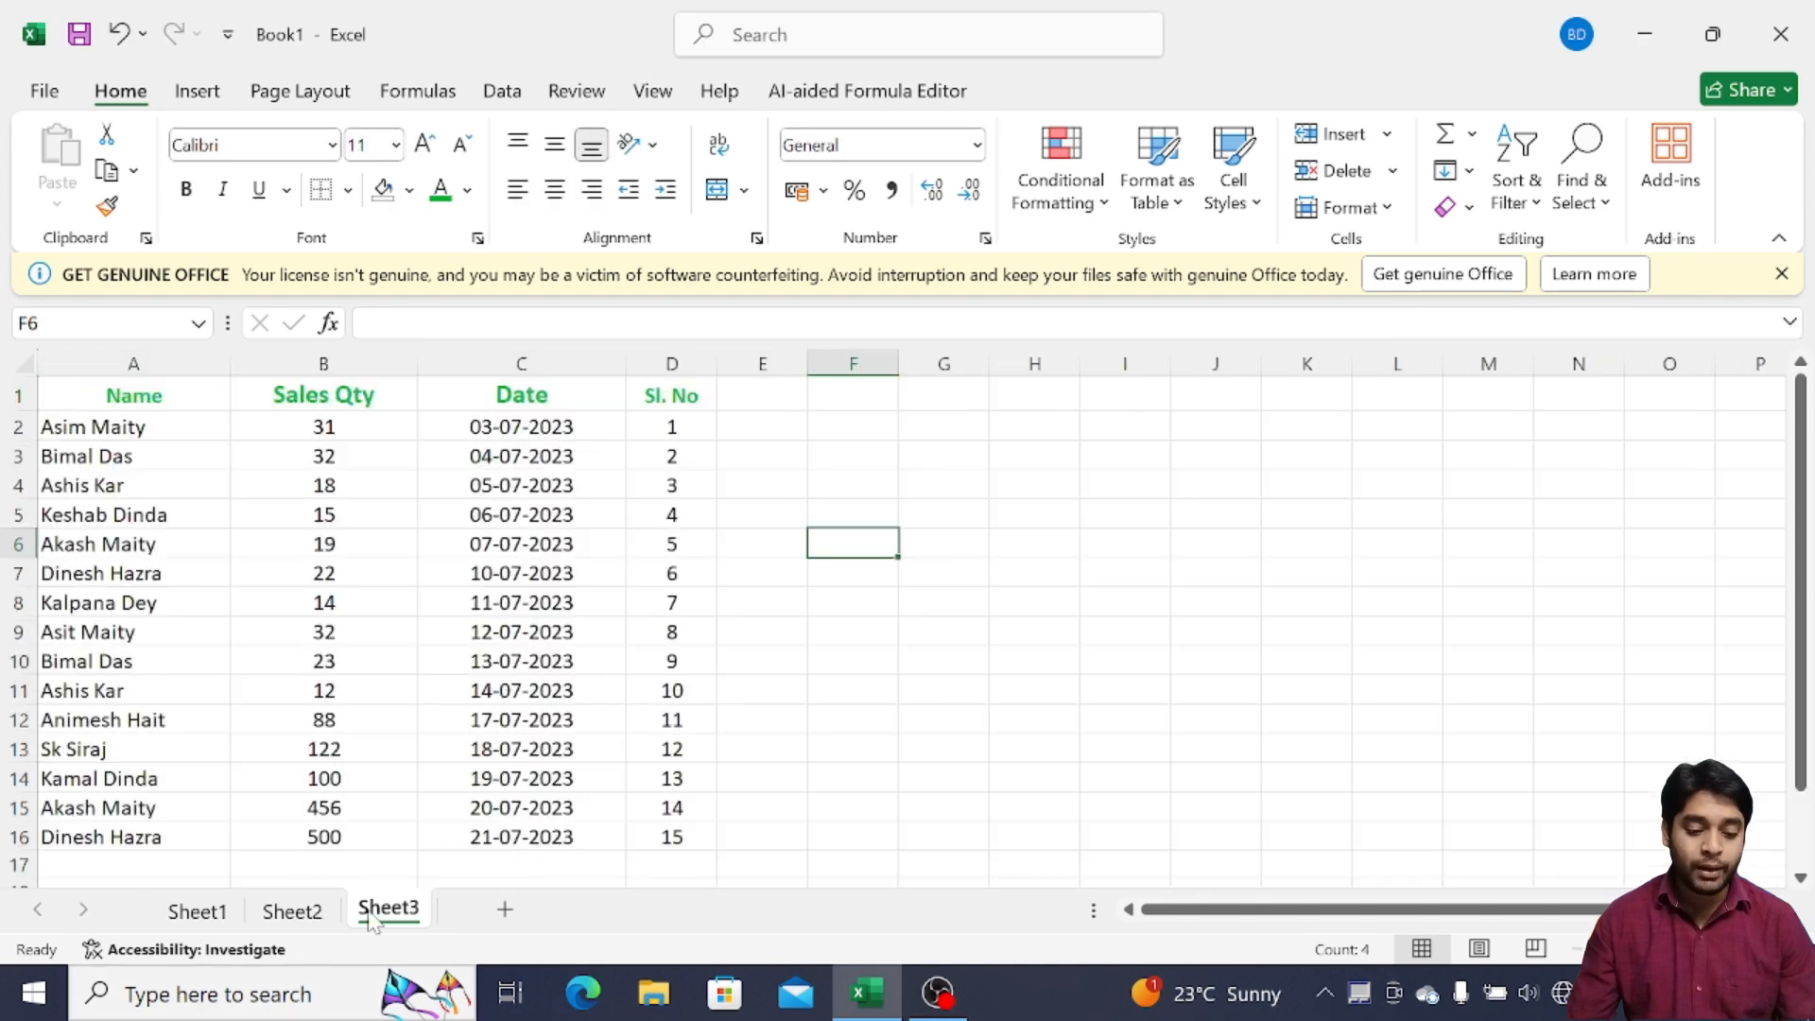
{"action": "left_click", "coordinate": [171, 392]}
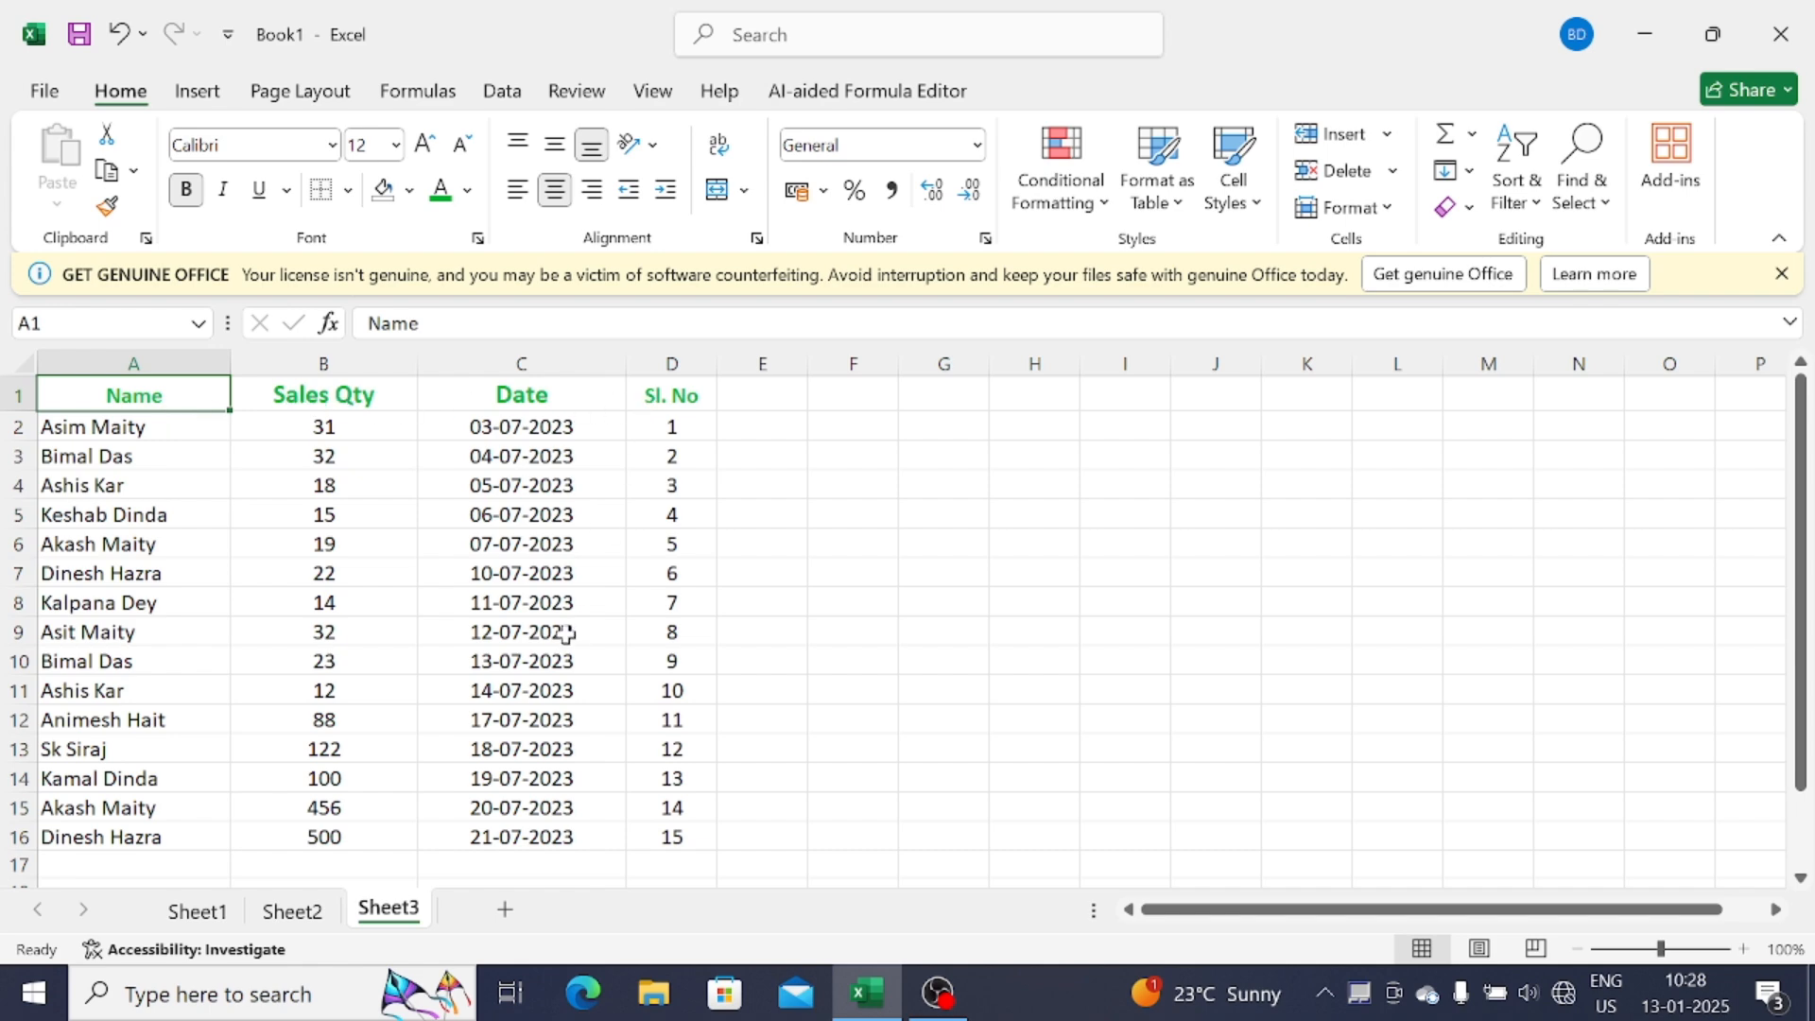
{"action": "left_click", "coordinate": [43, 90]}
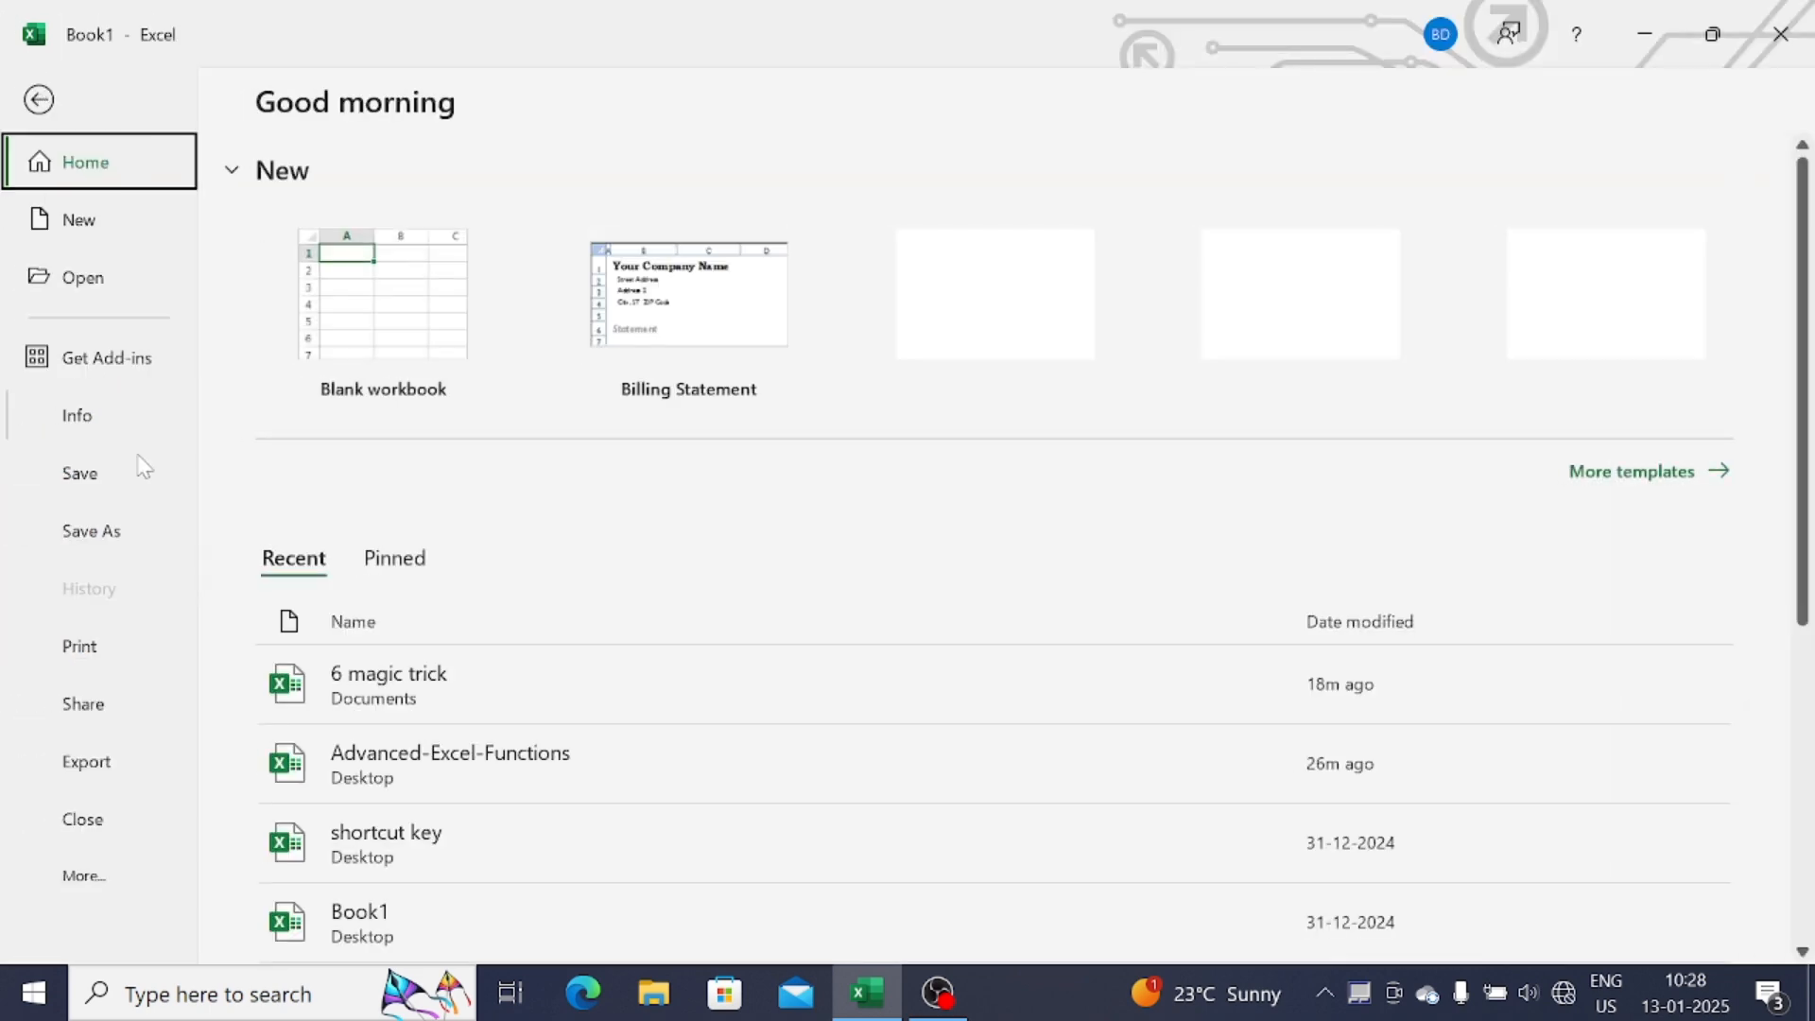
{"action": "left_click", "coordinate": [109, 650]}
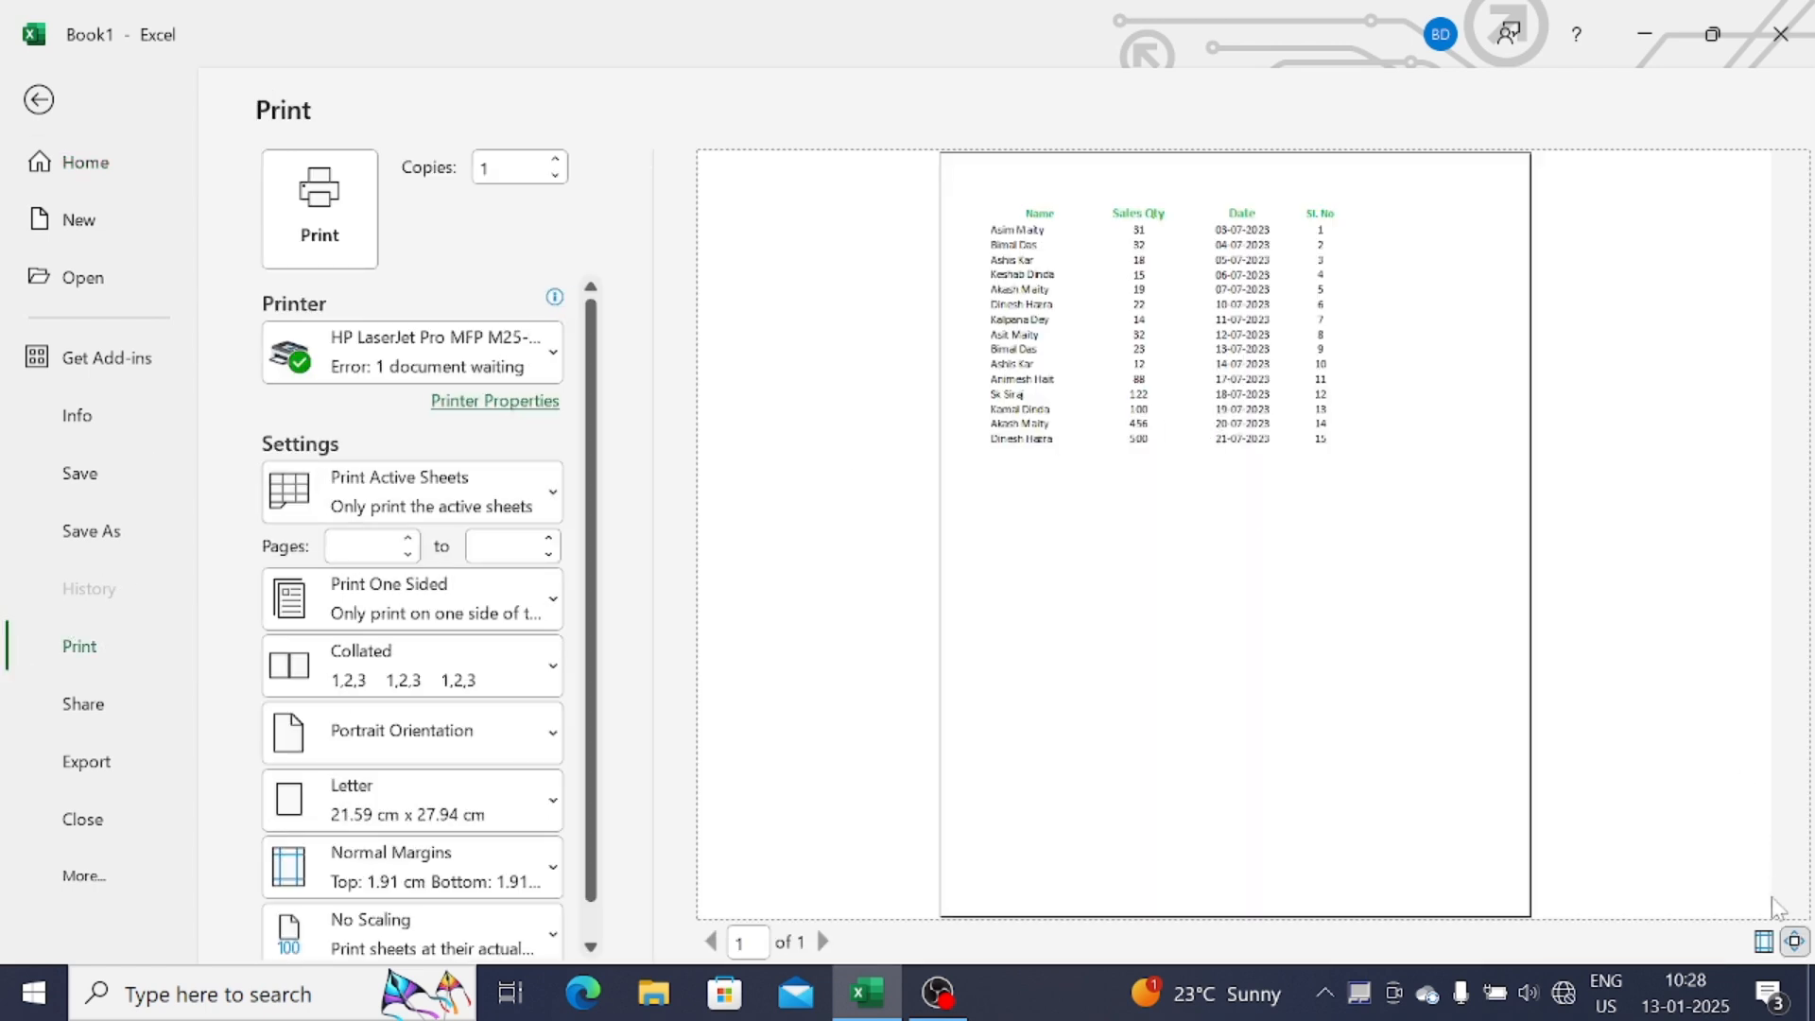
{"action": "left_click", "coordinate": [1794, 941]}
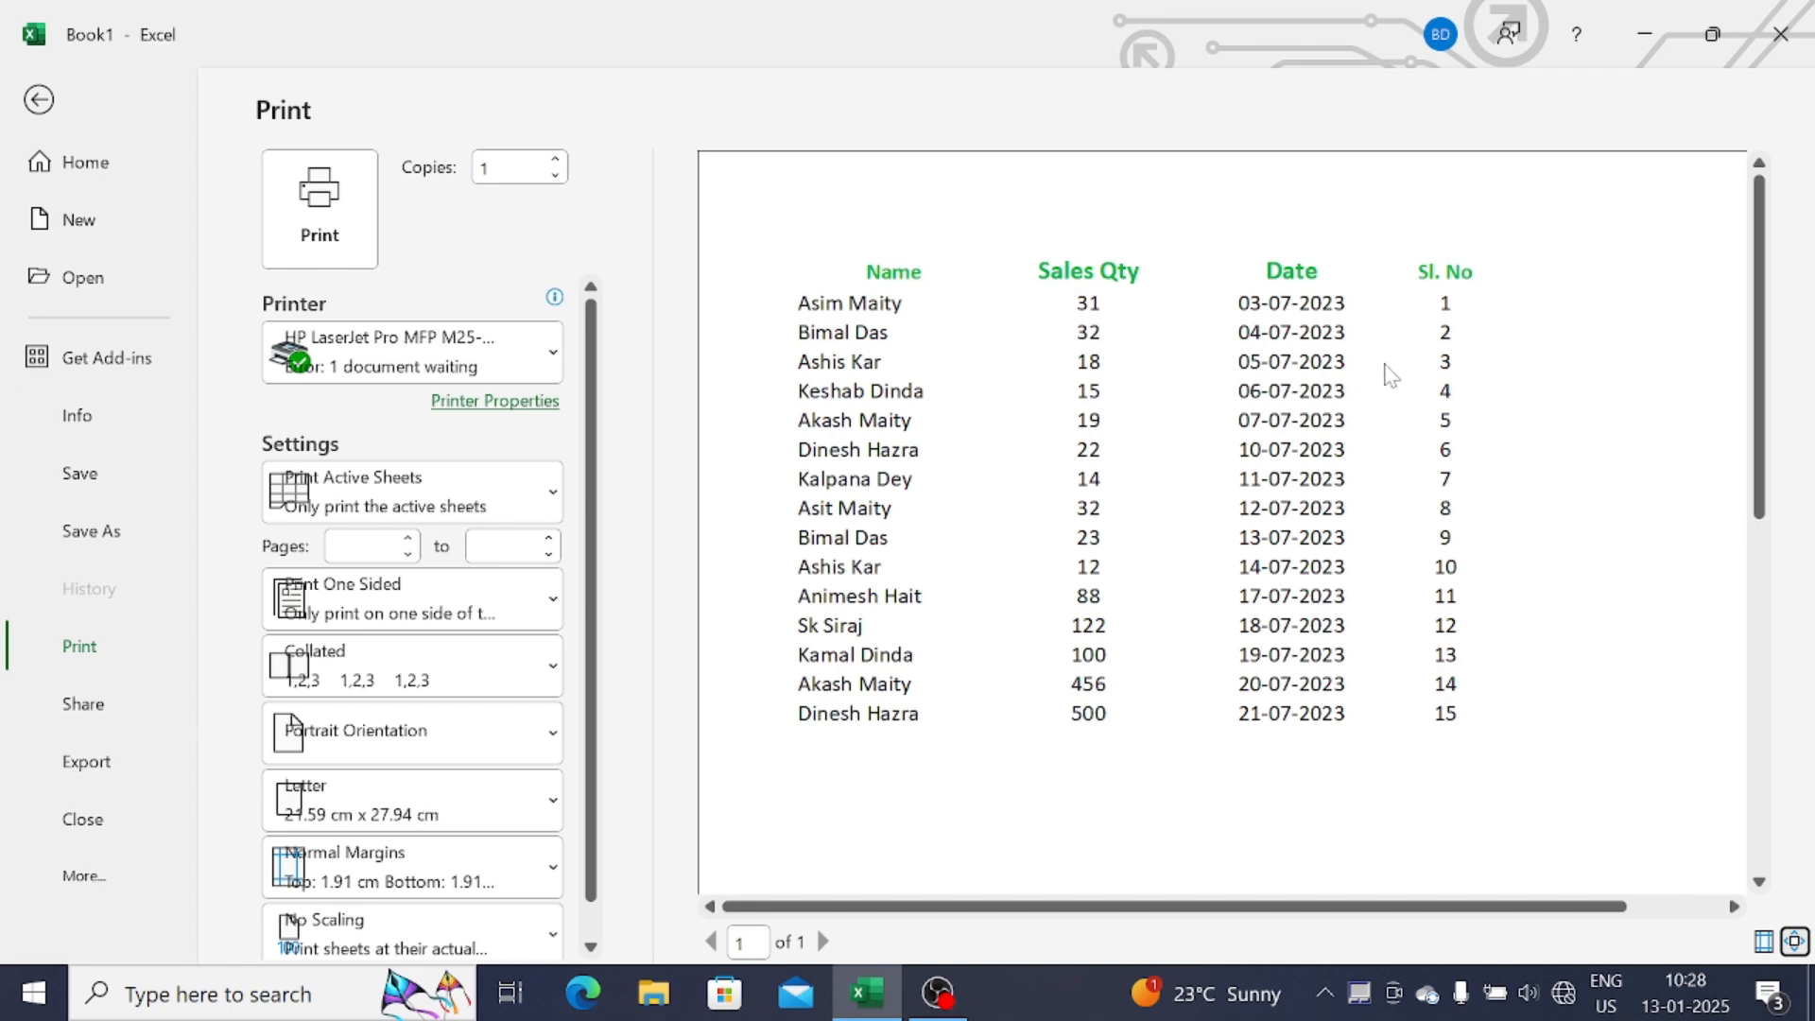
{"action": "key", "text": "Escape"}
{"action": "left_click", "coordinate": [178, 397]}
Select the sales table A1:D17 and apply an outline border with Ctrl+Shift+&
{"action": "left_click", "coordinate": [470, 416]}
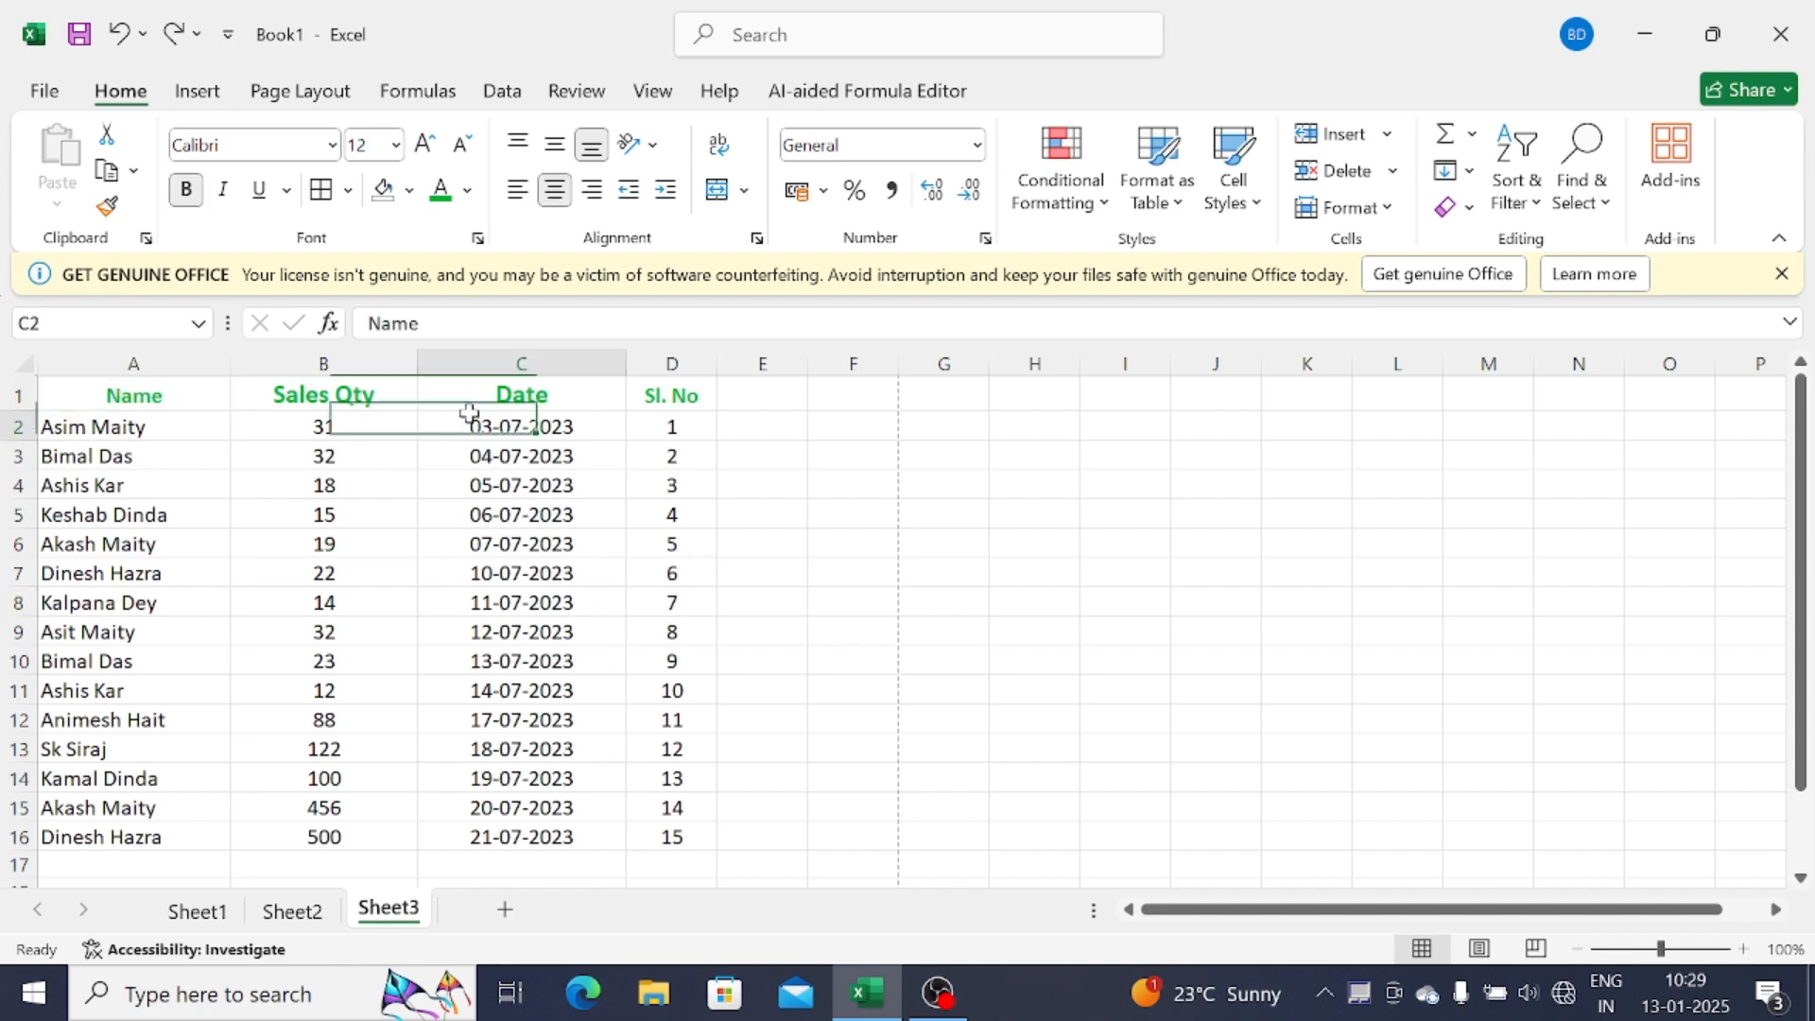
{"action": "left_click_drag", "start_coordinate": [156, 399], "coordinate": [661, 717]}
{"action": "scroll", "coordinate": [661, 717], "scroll_direction": "up", "scroll_amount": 2}
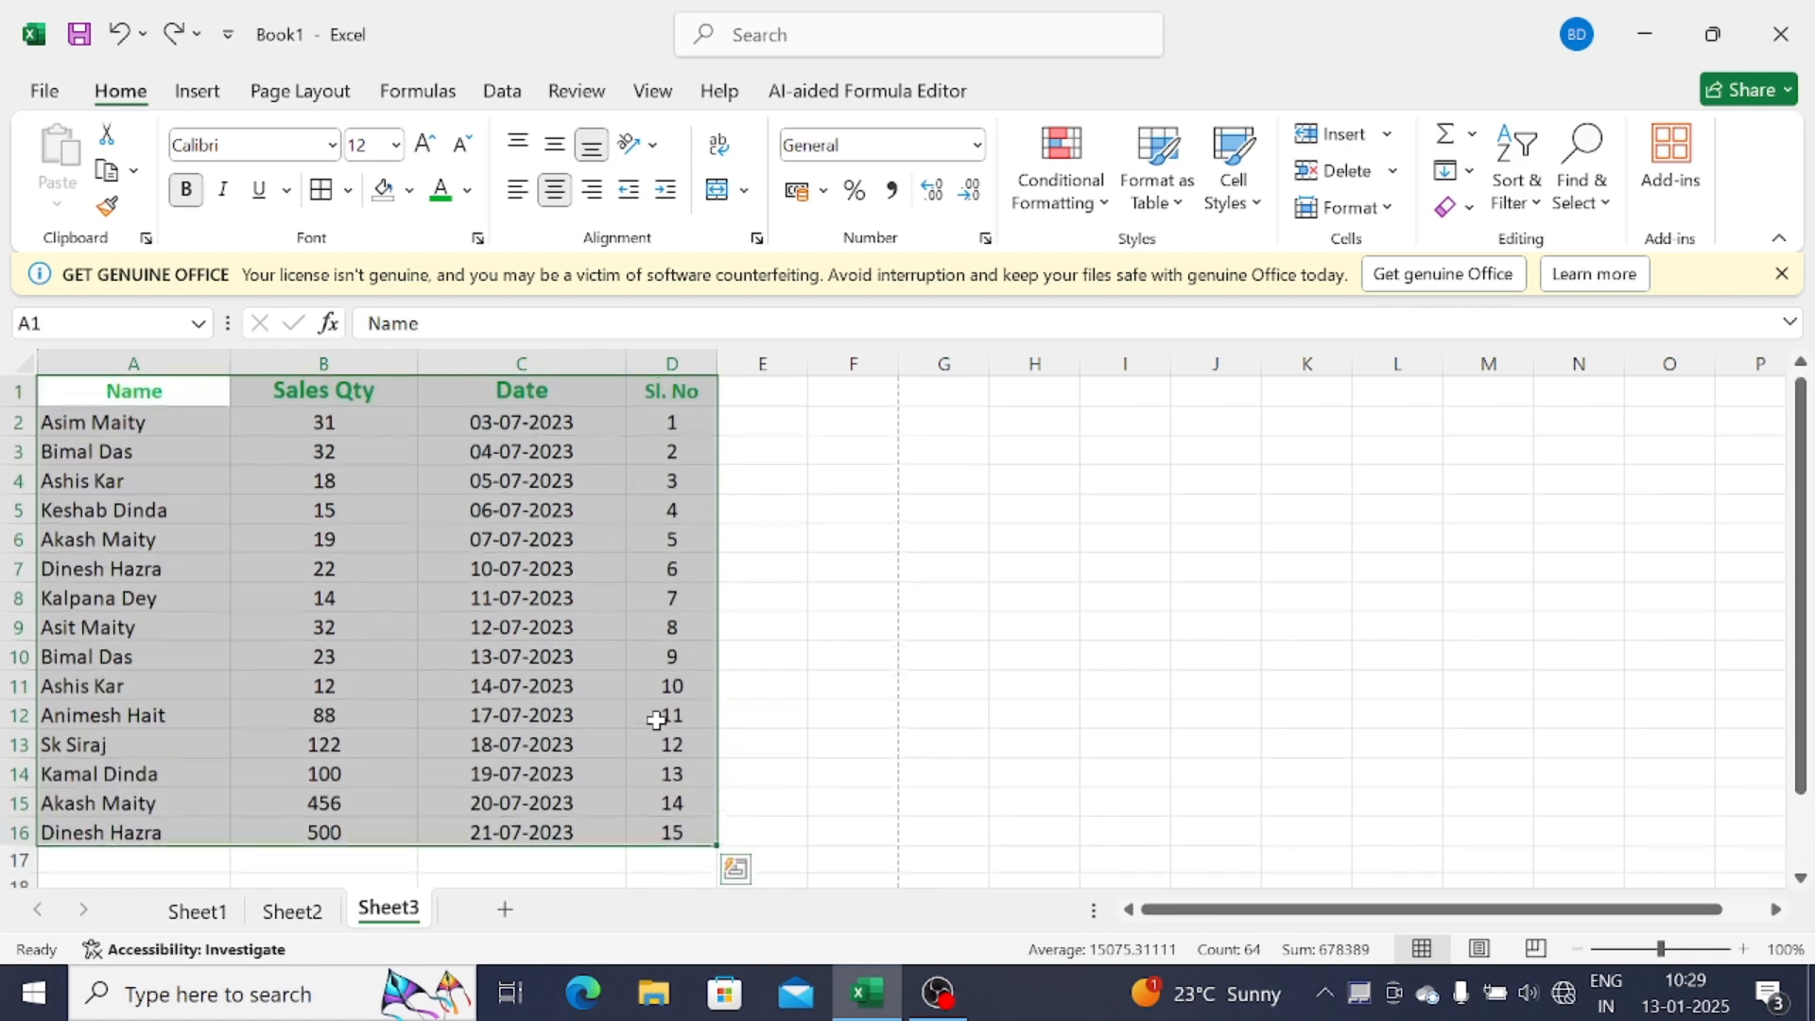
{"action": "left_click", "coordinate": [207, 392]}
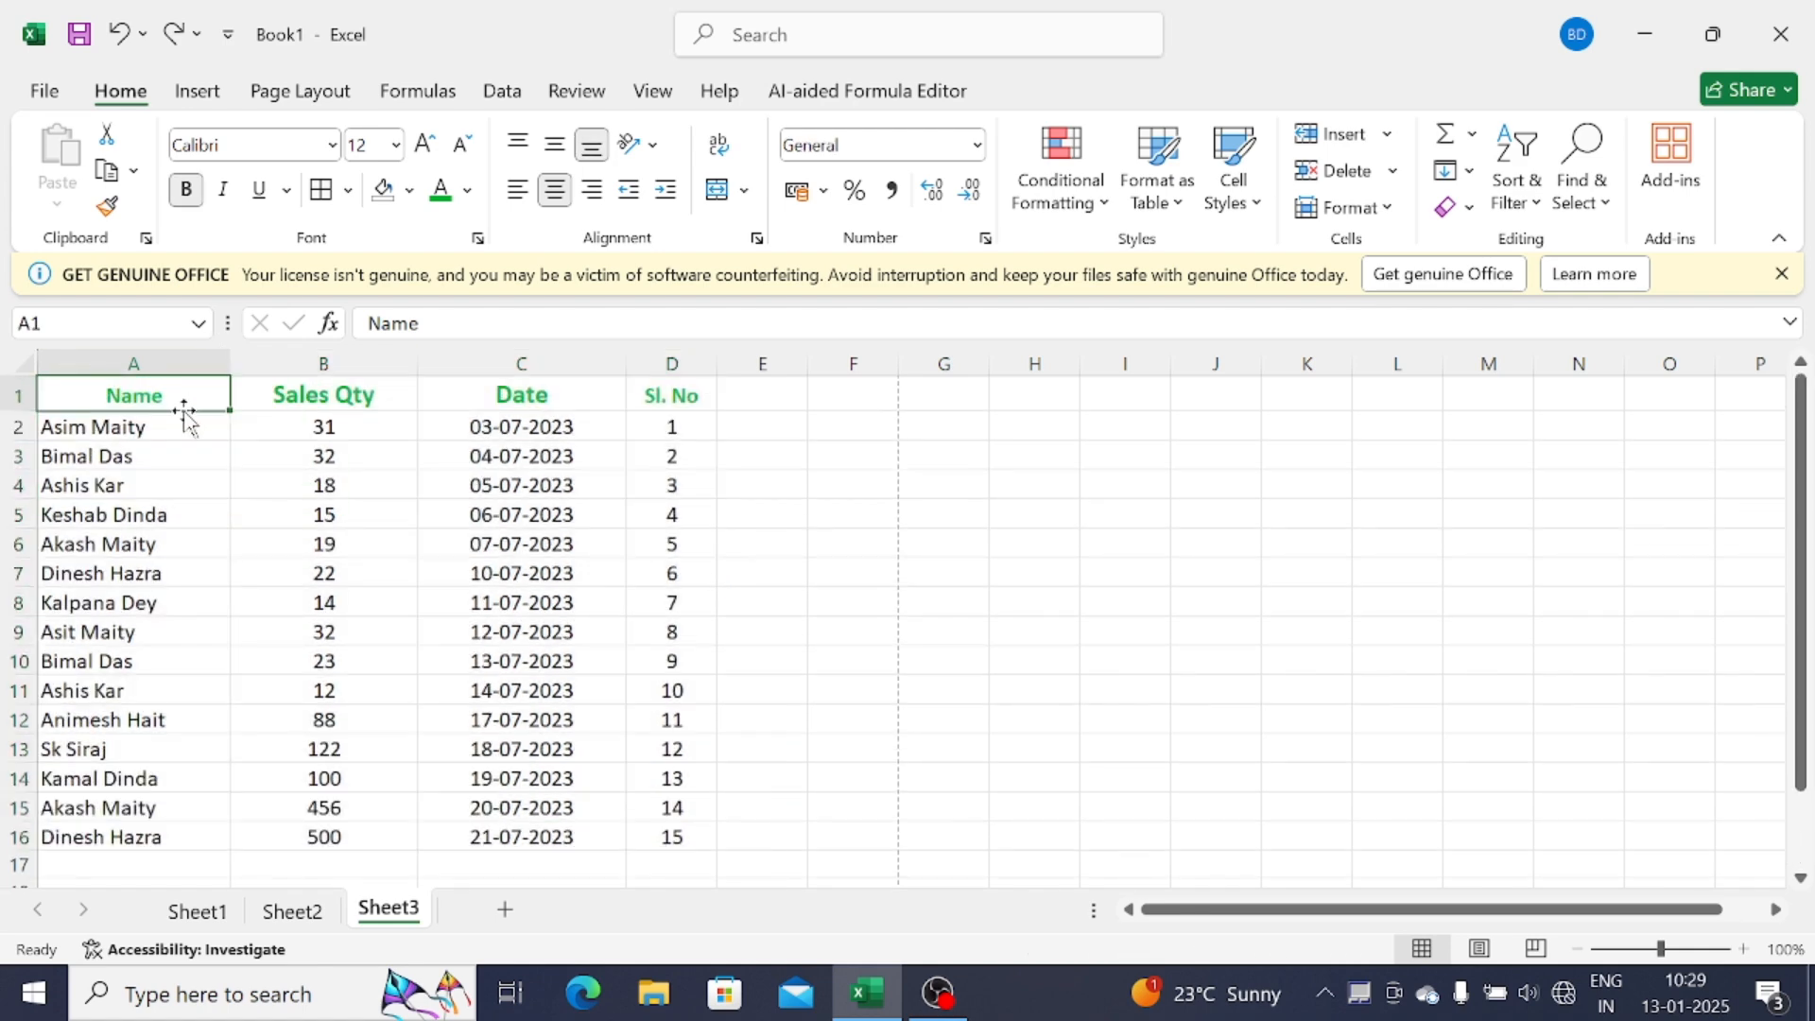
{"action": "mouse_move", "coordinate": [137, 392]}
{"action": "left_mouse_down"}
{"action": "mouse_move", "coordinate": [349, 437]}
{"action": "mouse_move", "coordinate": [688, 871]}
{"action": "mouse_move", "coordinate": [661, 778]}
{"action": "left_mouse_up"}
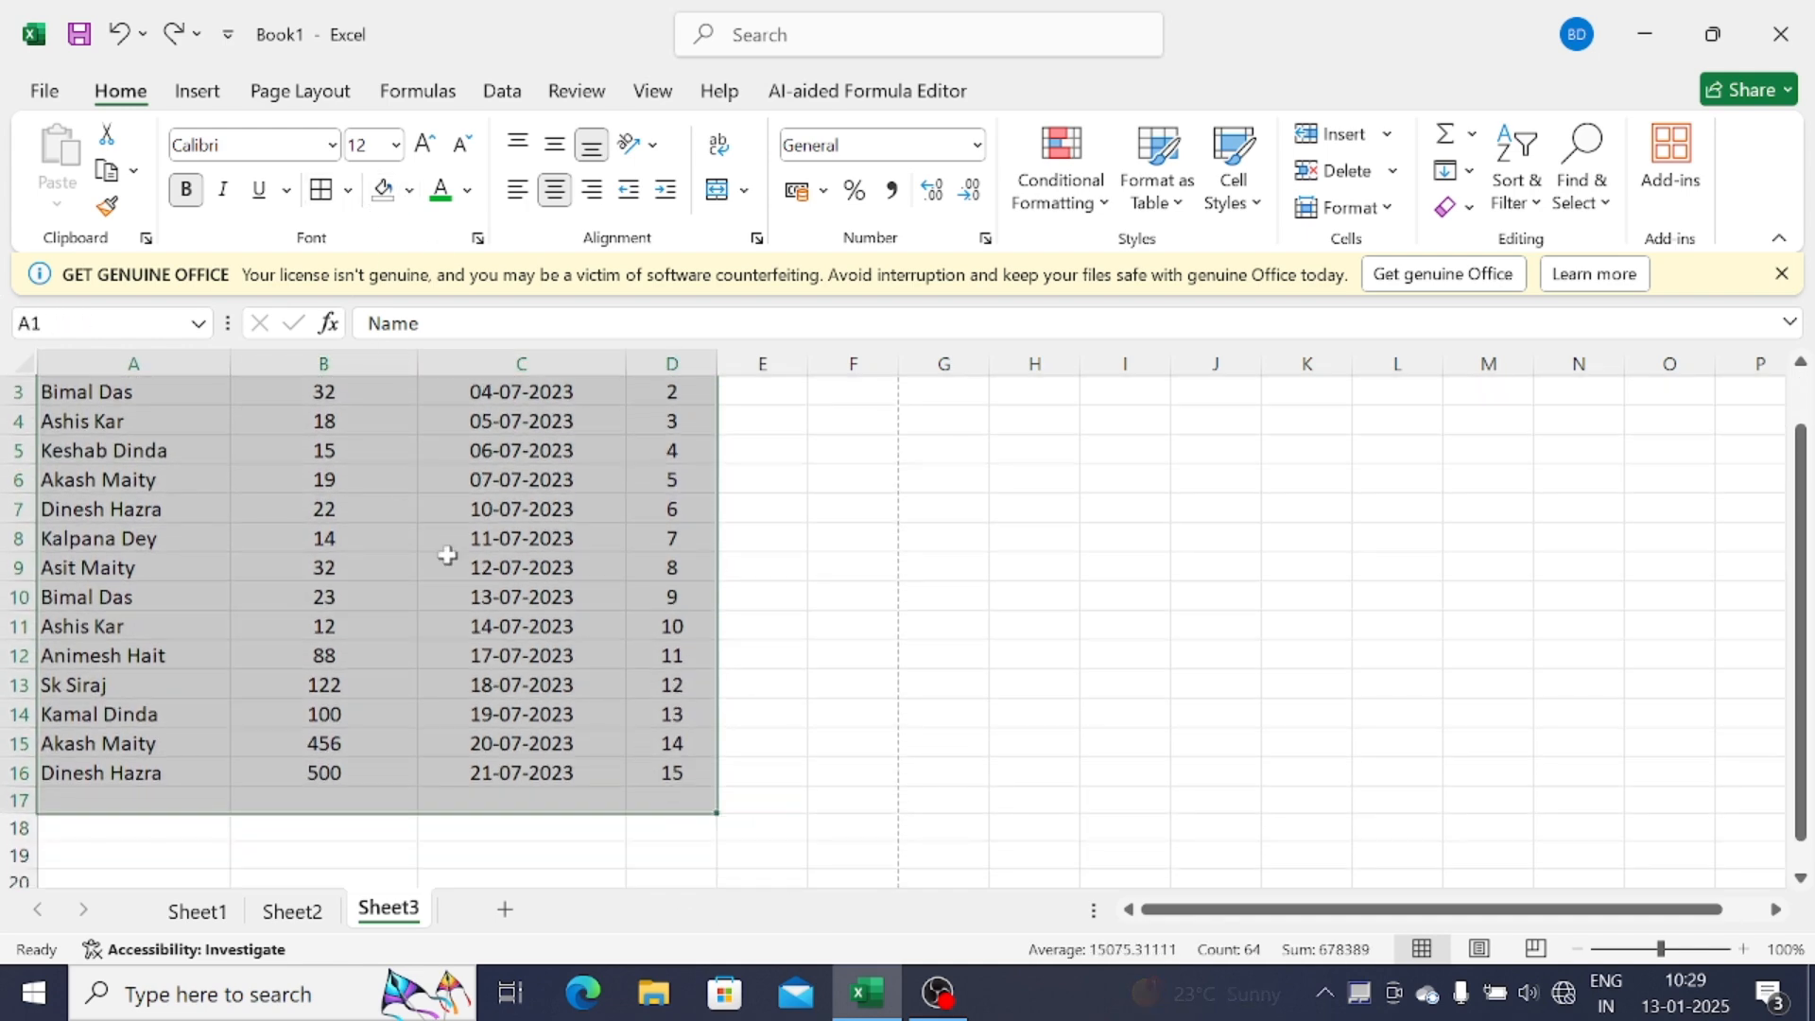
{"action": "scroll", "coordinate": [549, 563], "scroll_direction": "up", "scroll_amount": 1}
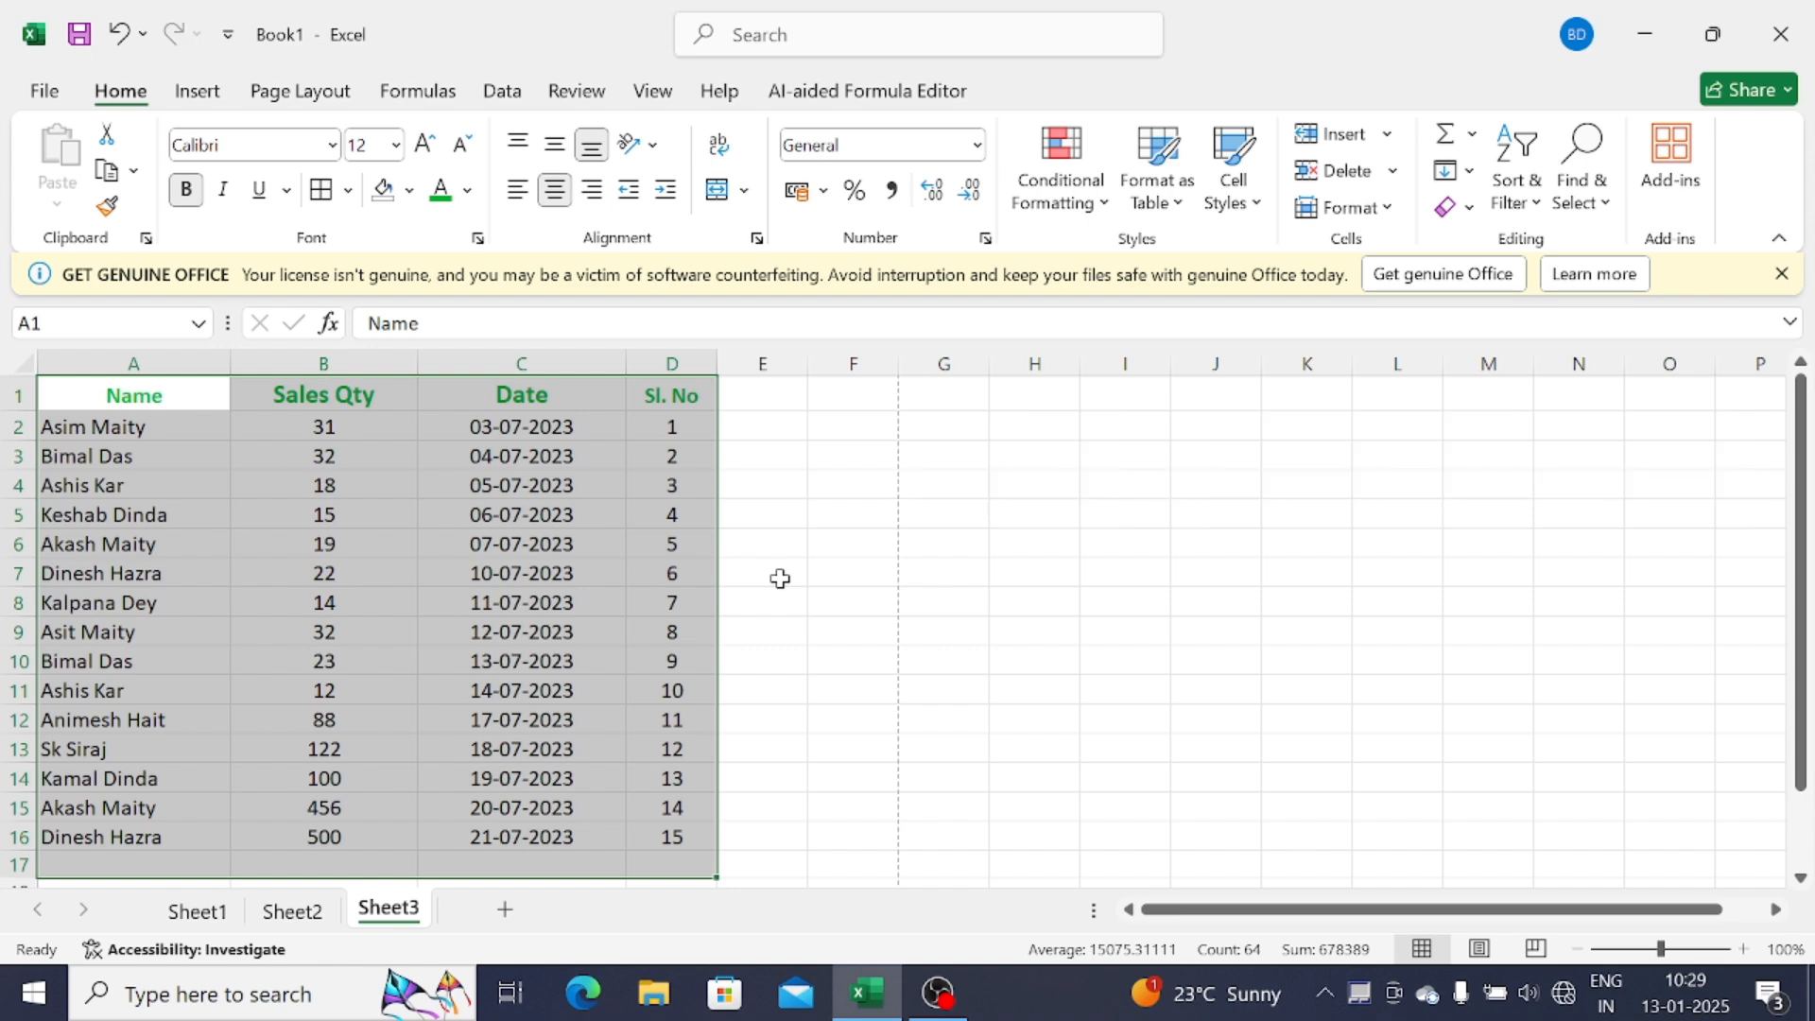
{"action": "left_click", "coordinate": [780, 578]}
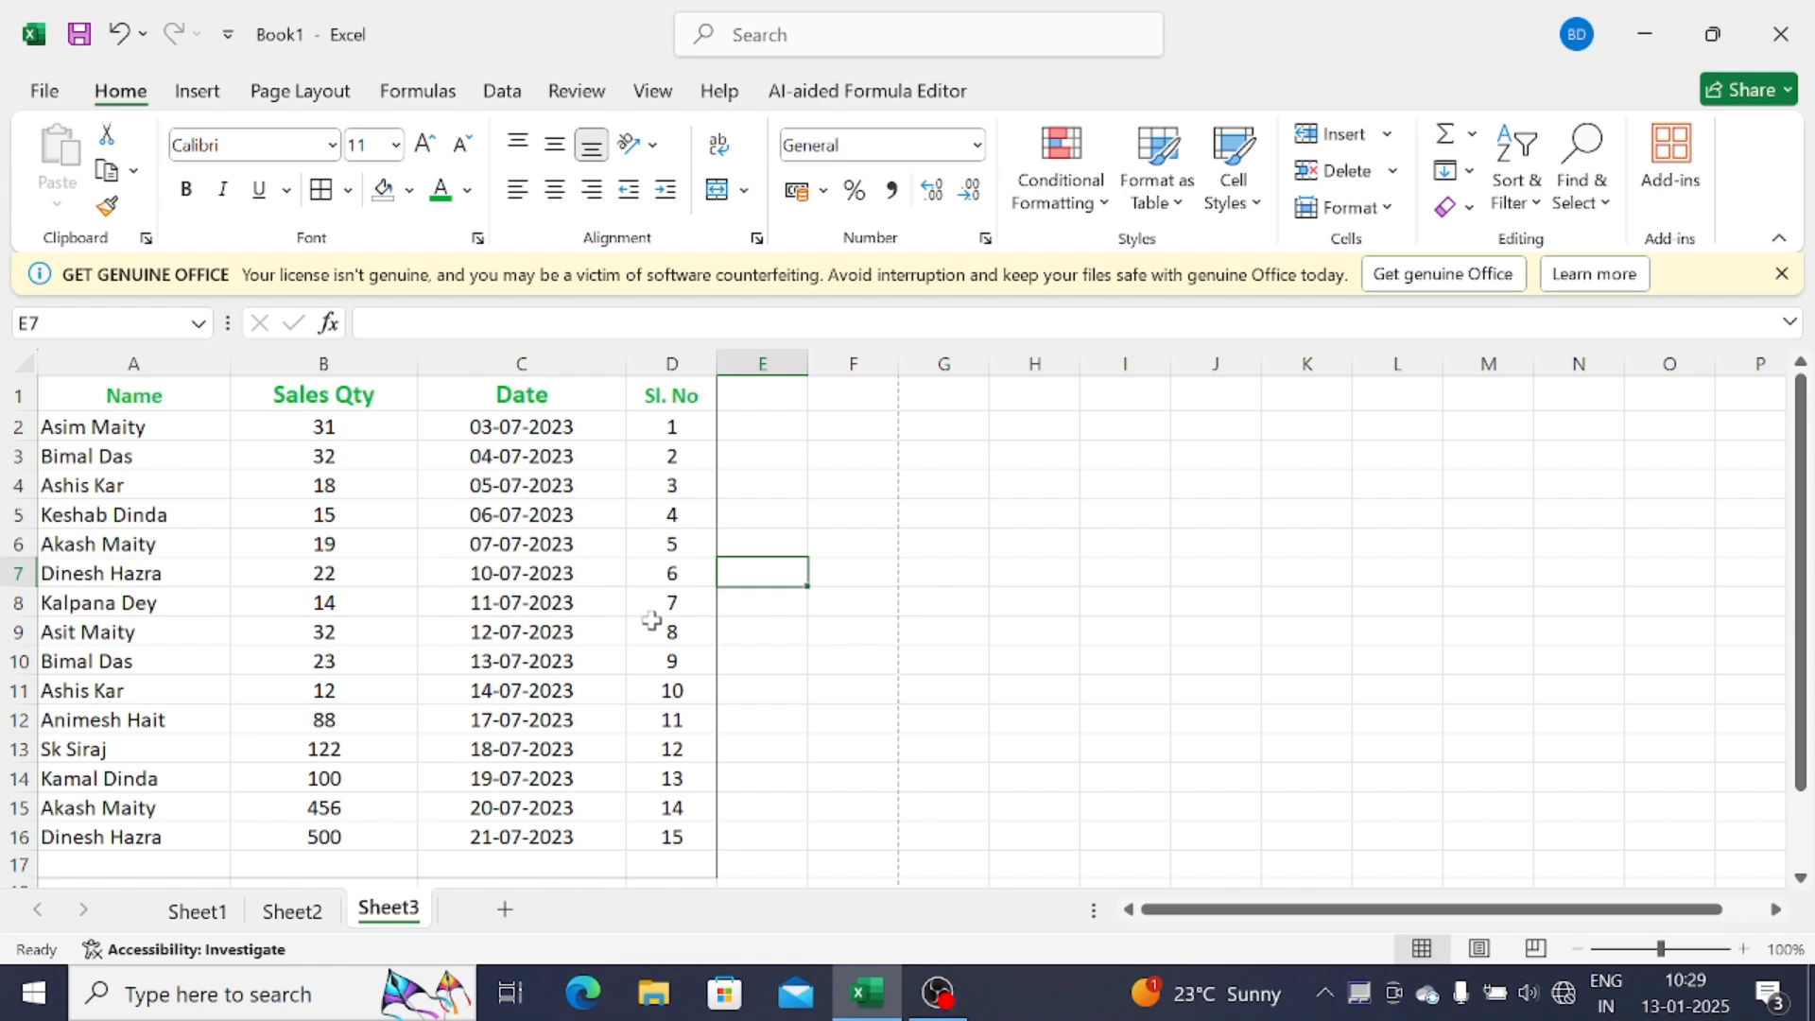
{"action": "left_click", "coordinate": [43, 91]}
{"action": "left_click", "coordinate": [90, 649]}
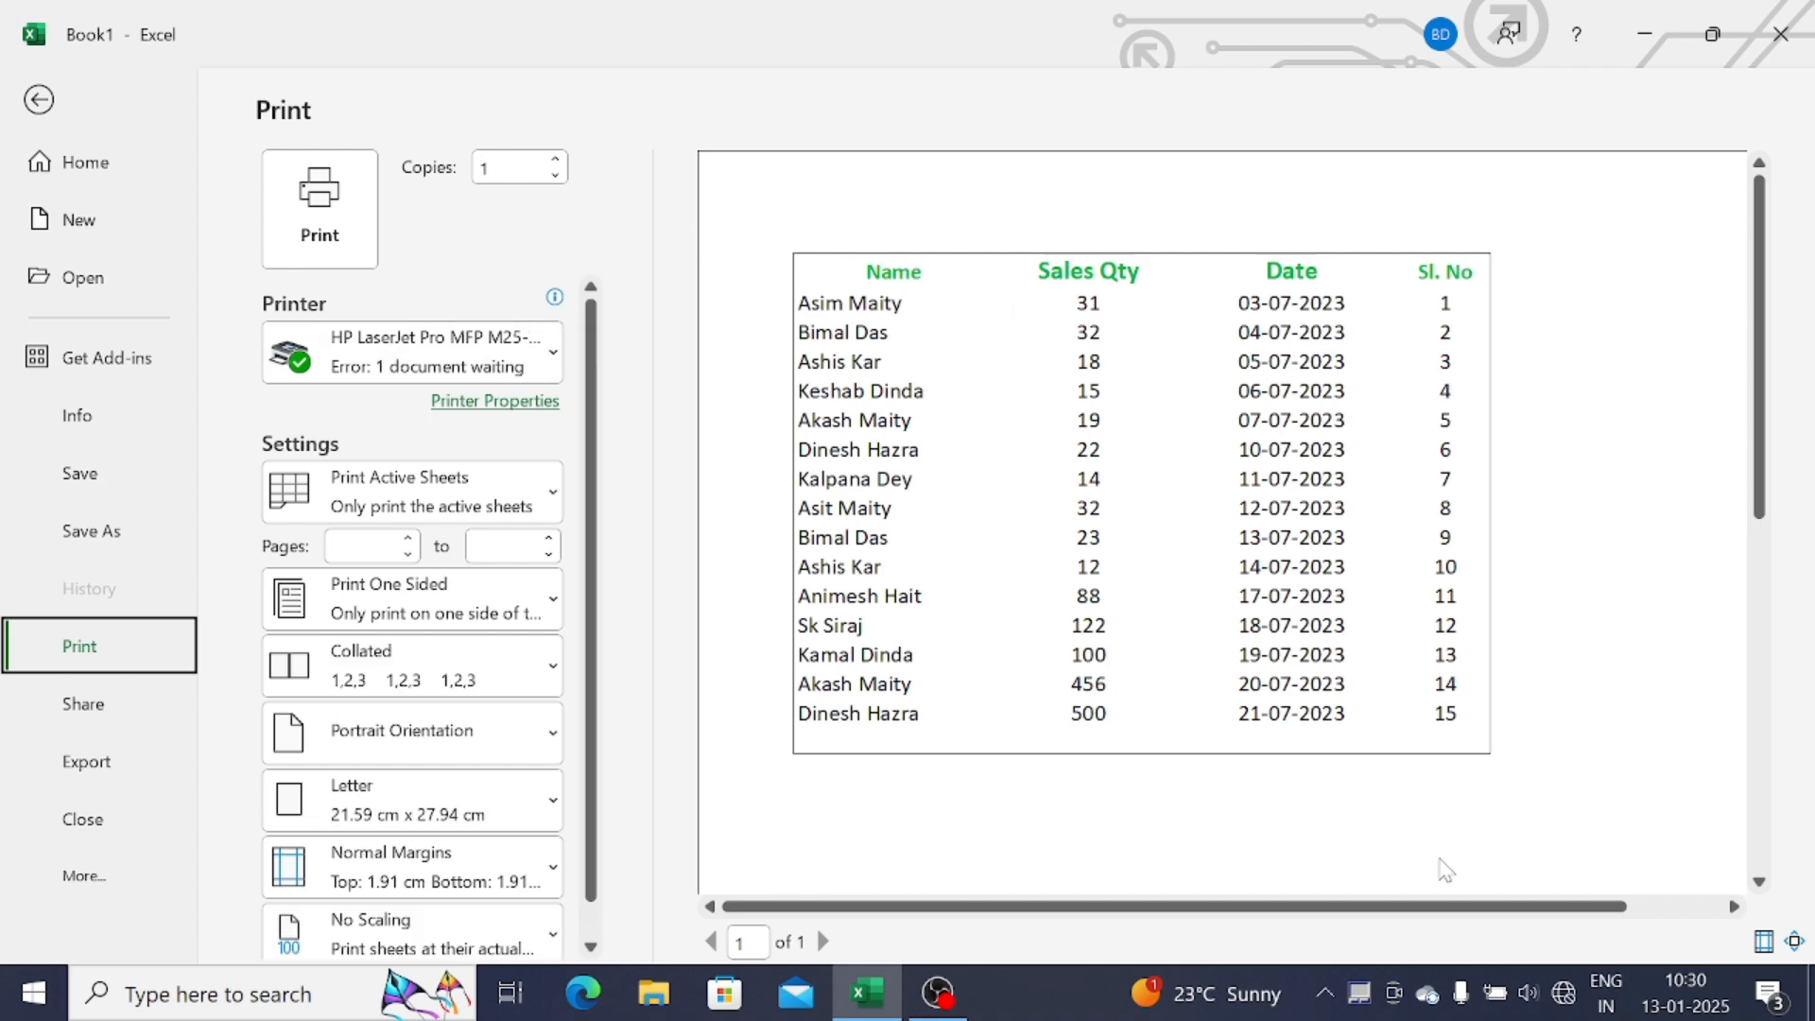
{"action": "key", "text": "Escape"}
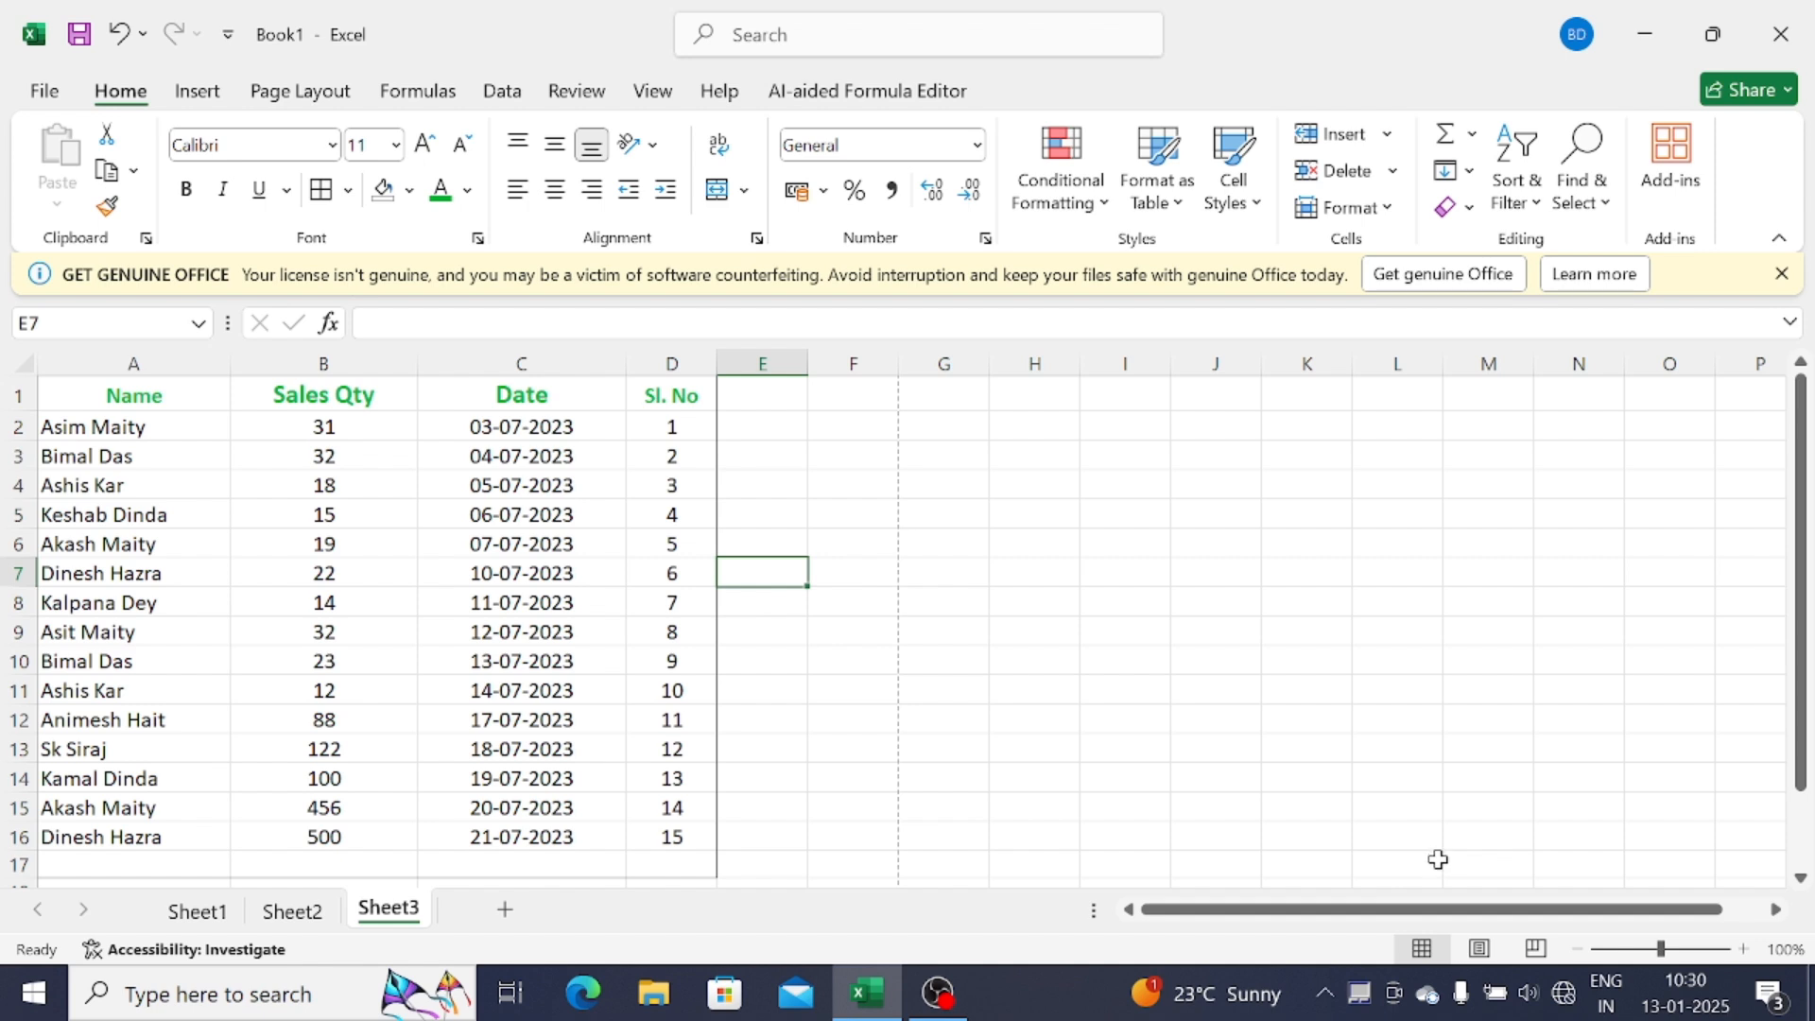
{"action": "left_click_drag", "start_coordinate": [151, 395], "coordinate": [232, 416]}
{"action": "left_click_drag", "start_coordinate": [165, 363], "coordinate": [681, 416]}
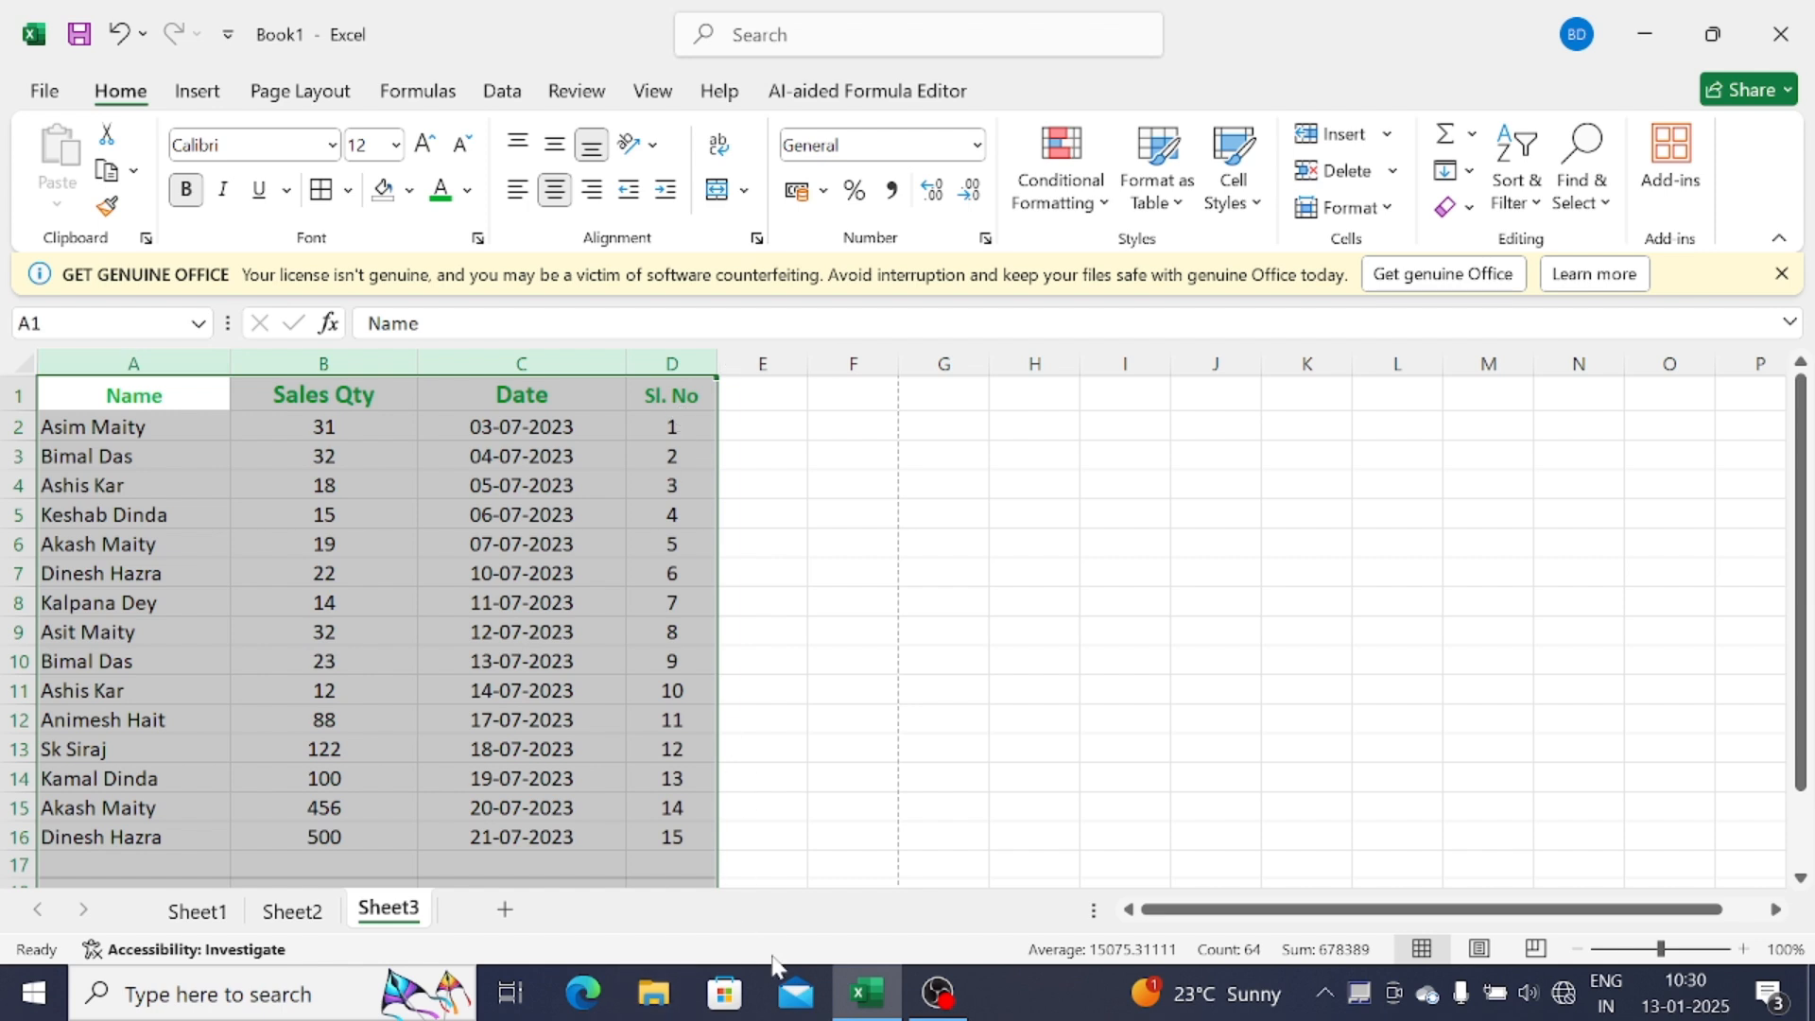
Strip the outline border with Ctrl+Shift+_ and view the table in File > Print preview
{"action": "key", "text": "ctrl+shift+underscore"}
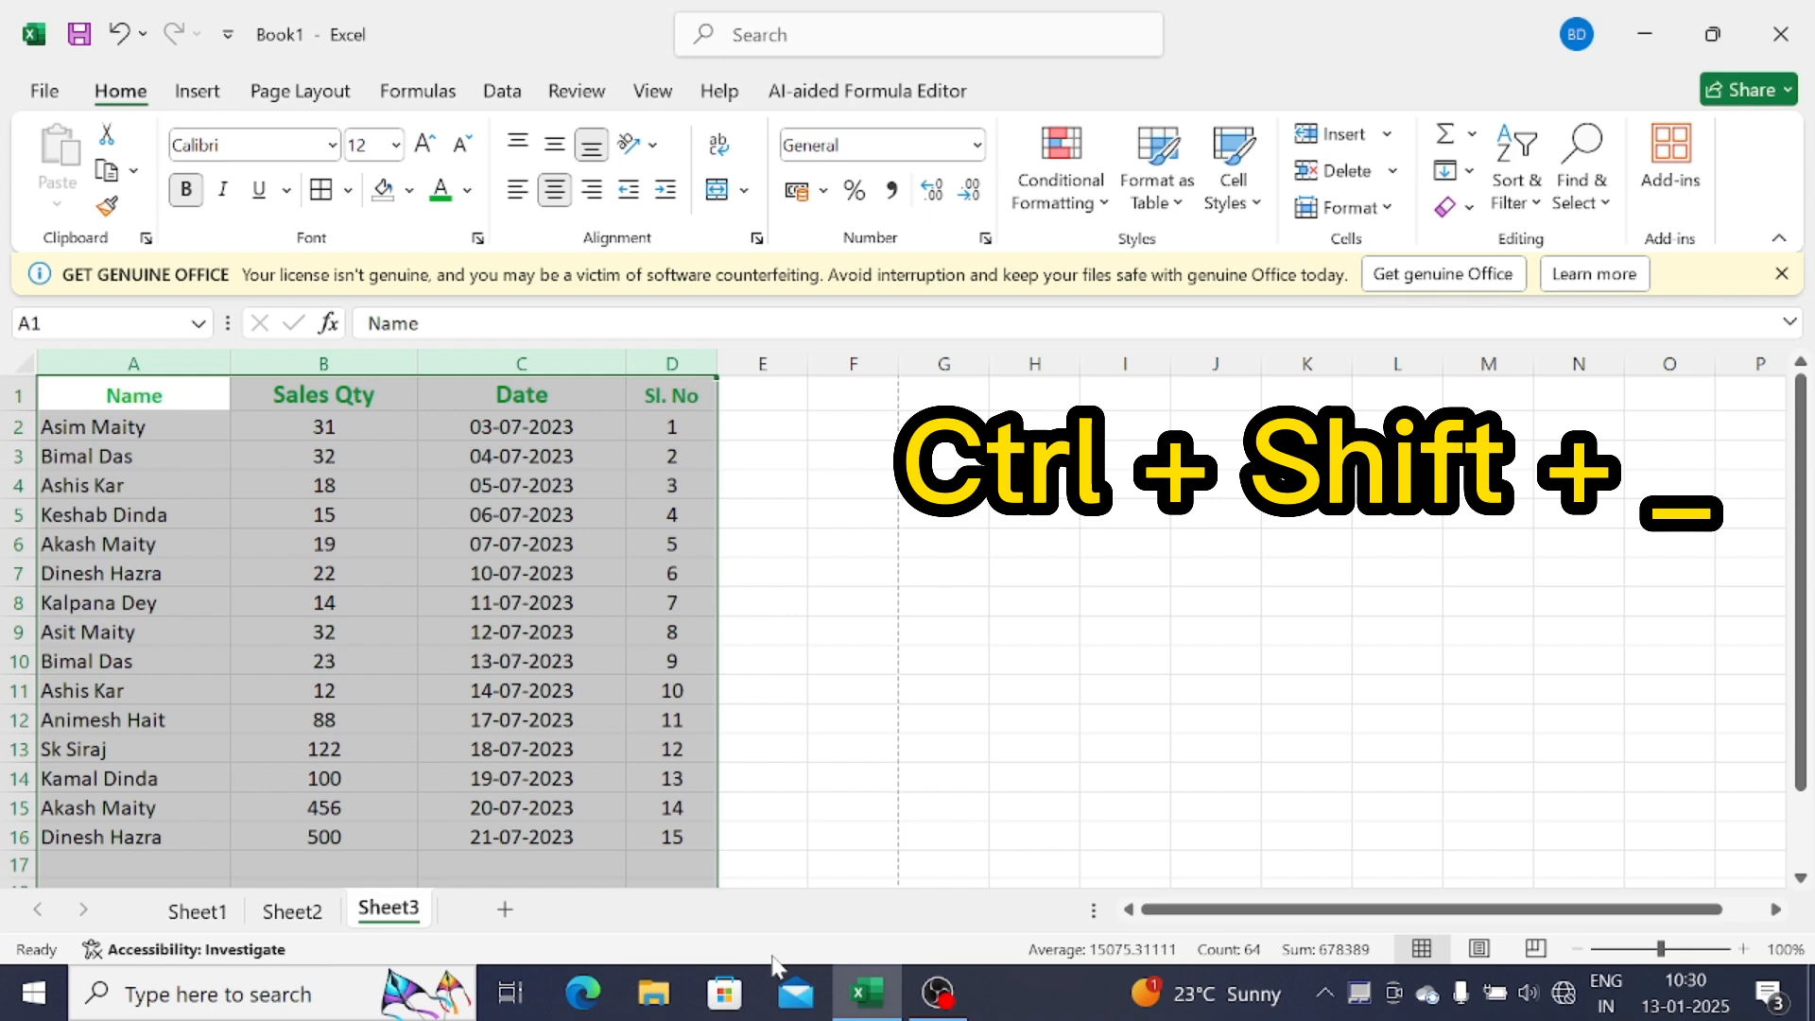
{"action": "left_click", "coordinate": [924, 541]}
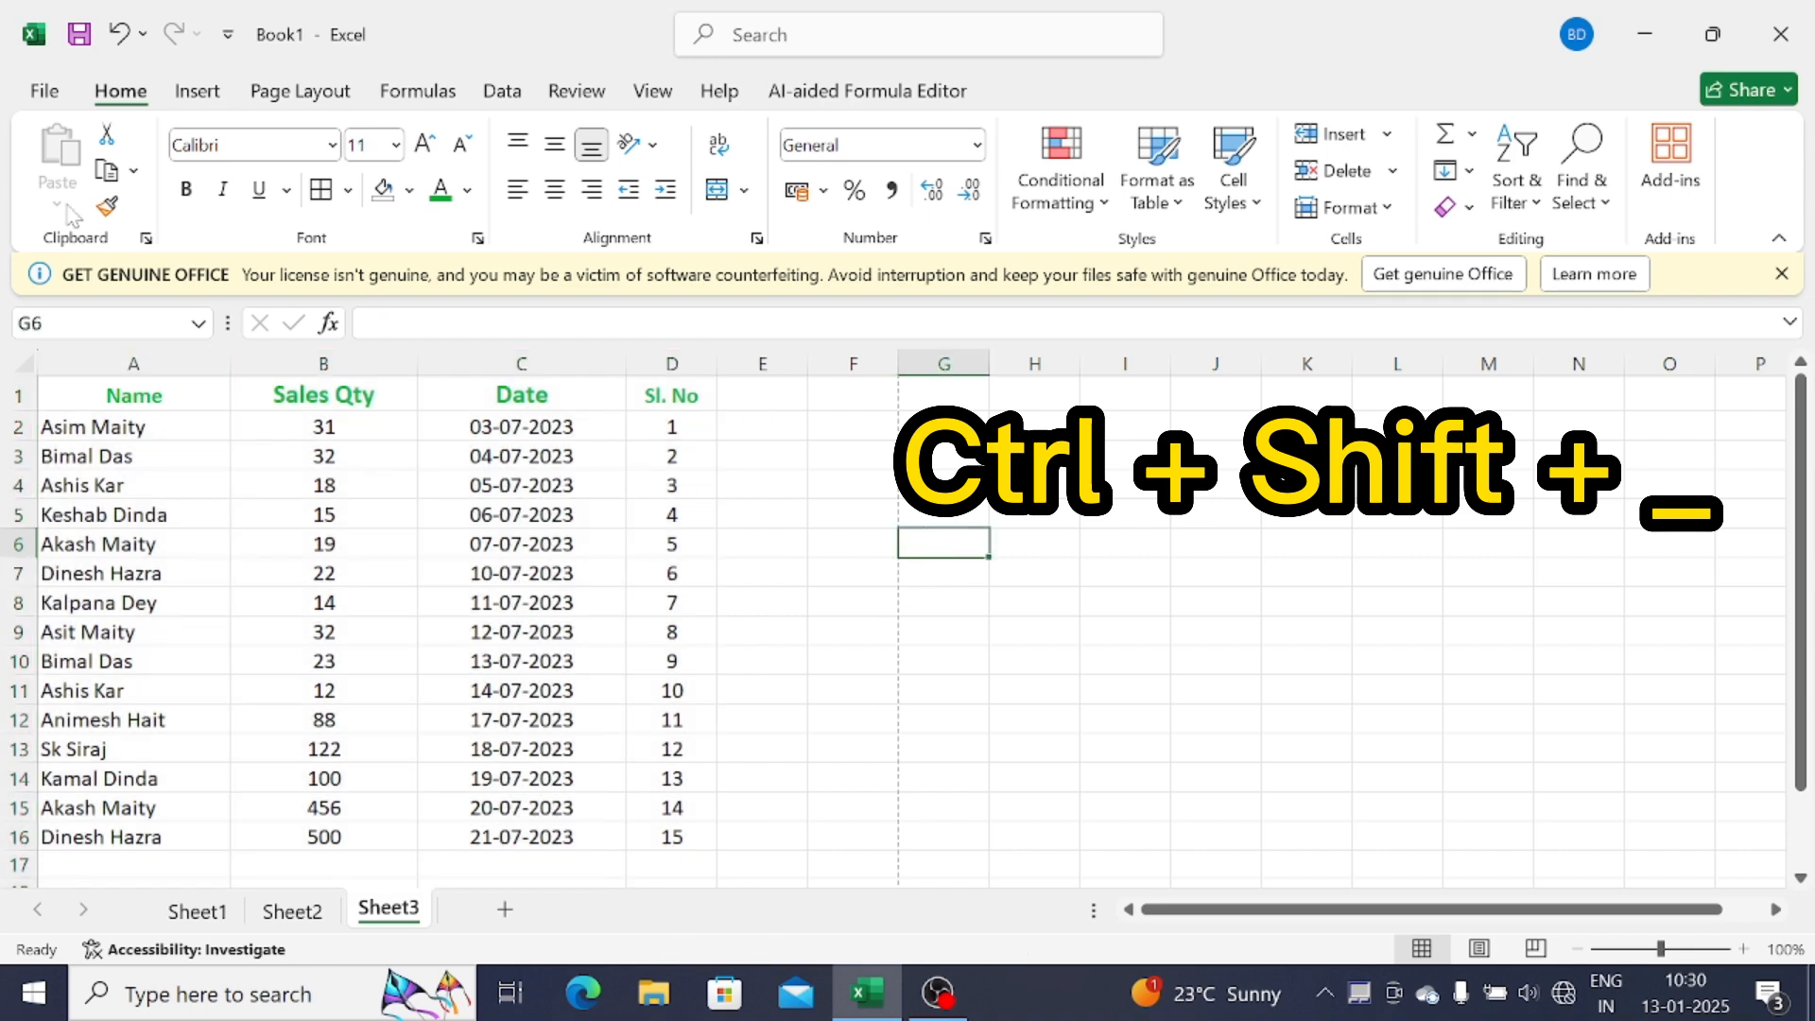
{"action": "left_click", "coordinate": [40, 94]}
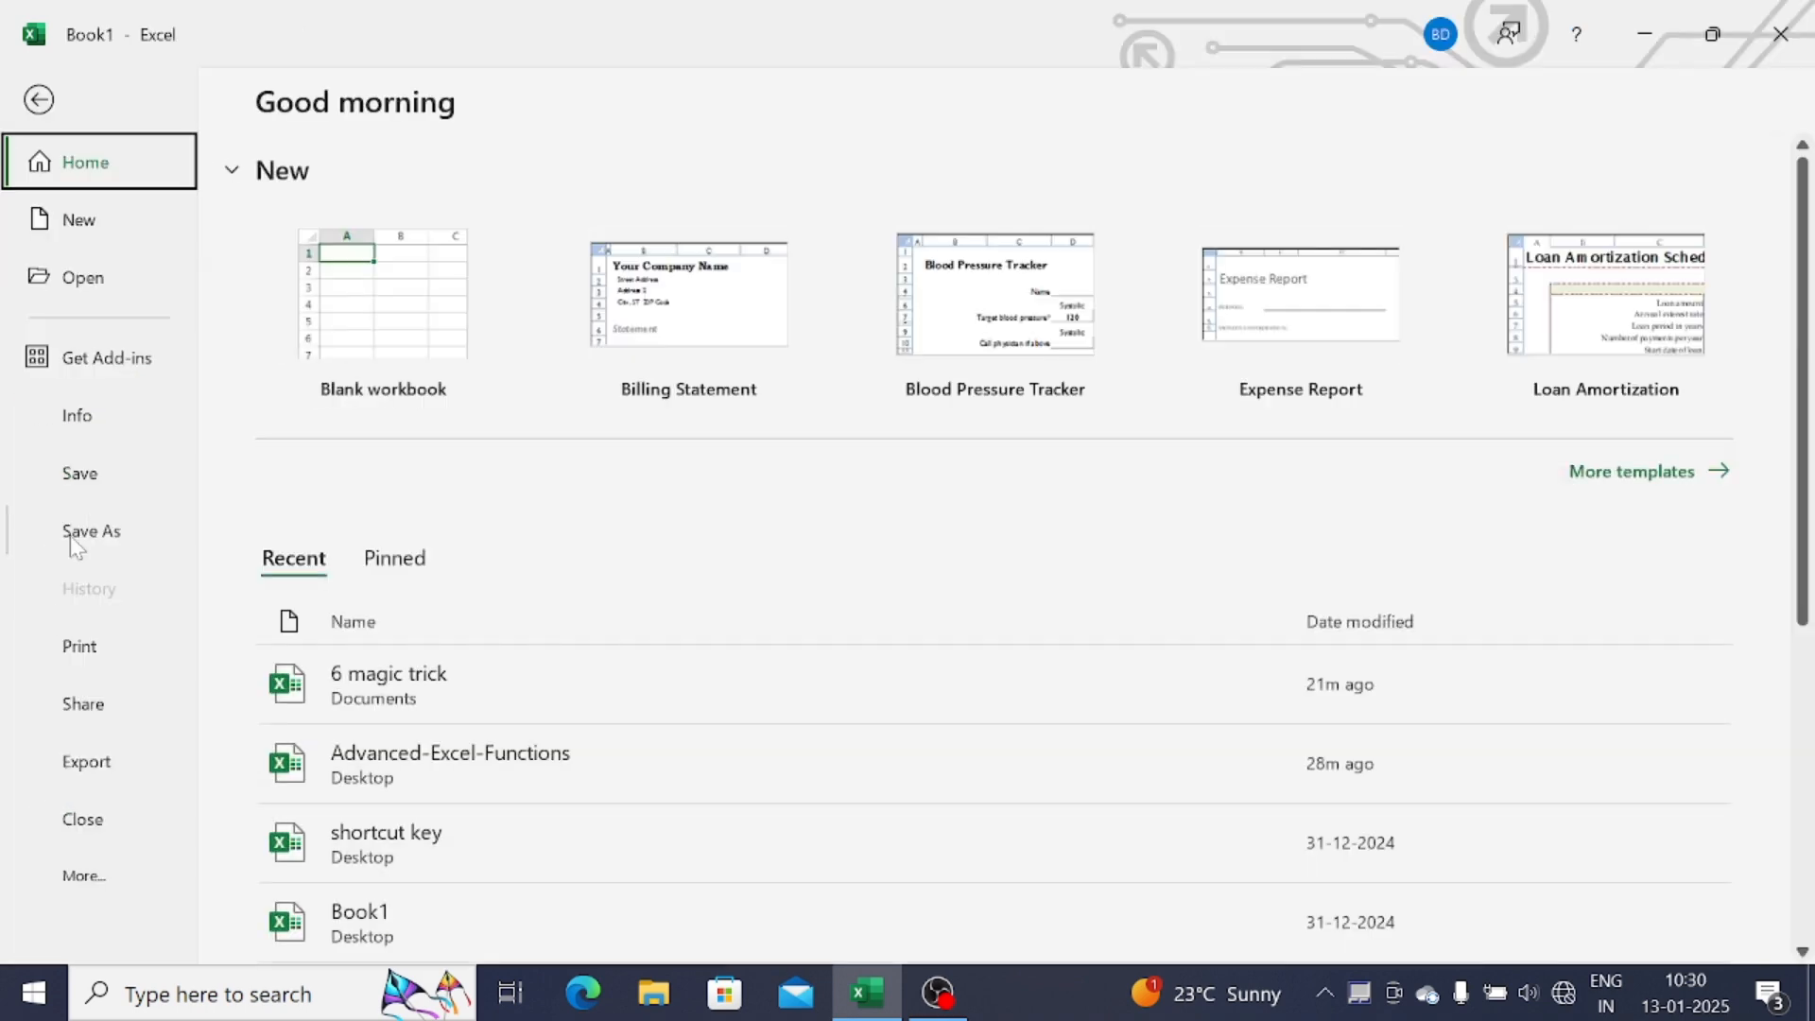
{"action": "left_click", "coordinate": [94, 645]}
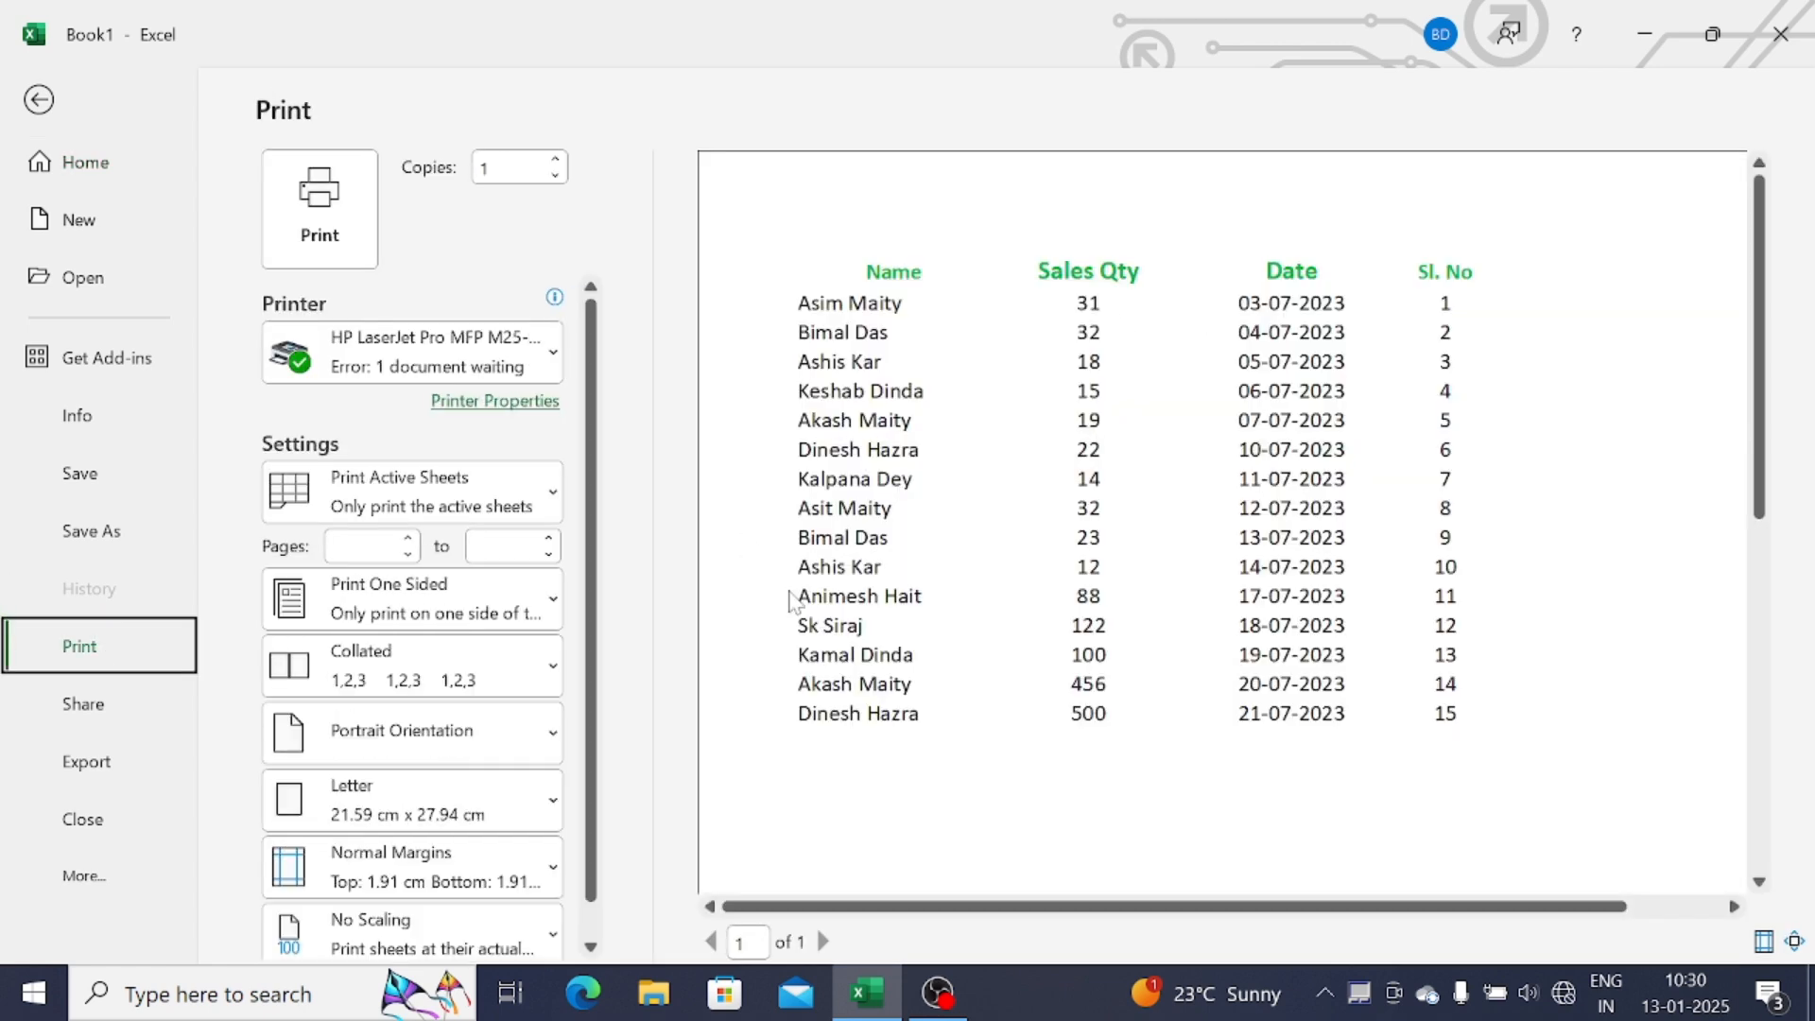